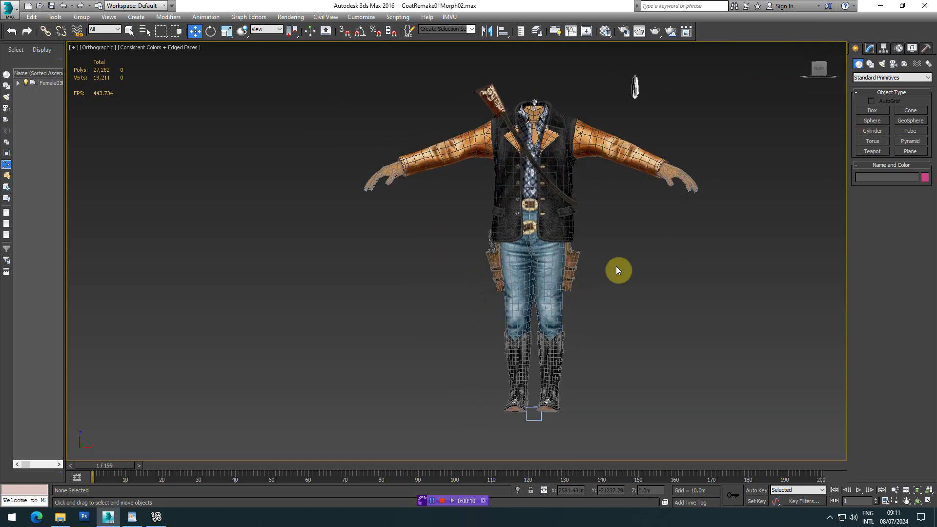
- Select the Parent Revolver Mesh at the character's hip in the front view
click(817, 69)
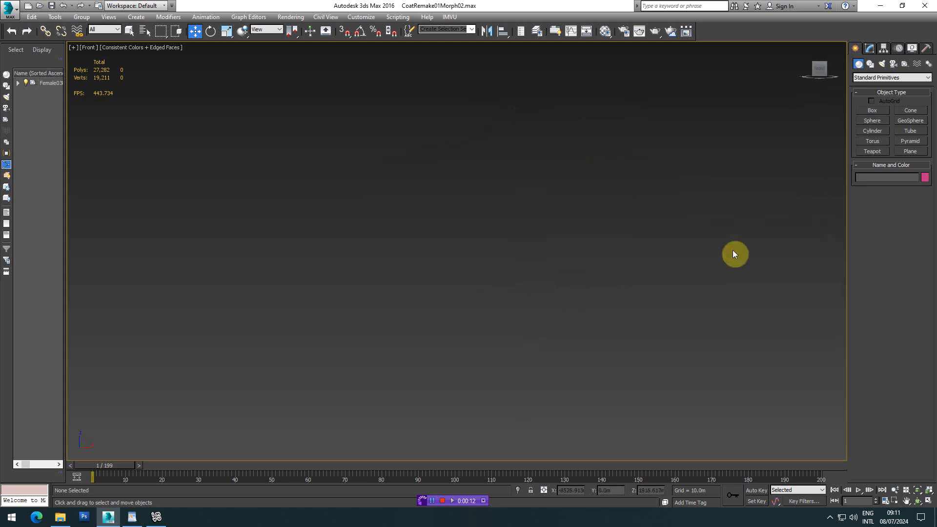
click(406, 251)
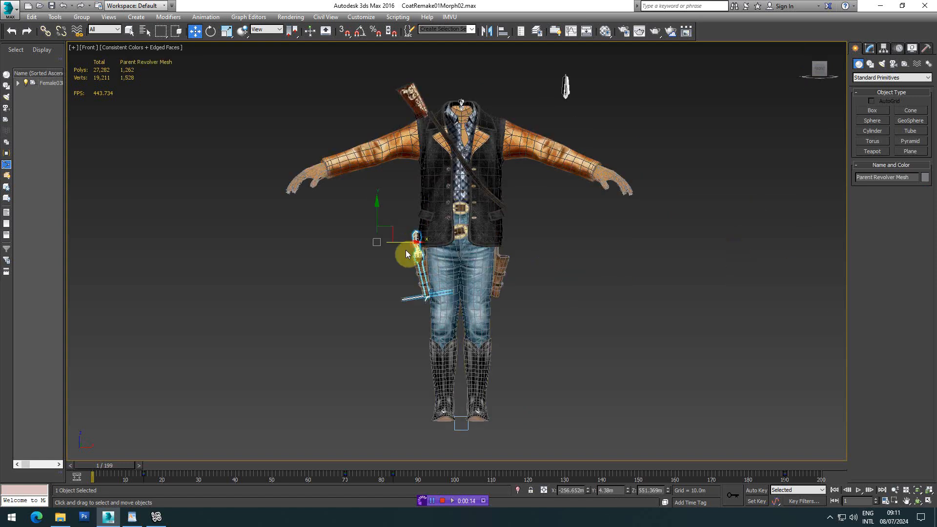
scroll(372, 256, up, 3)
scroll(373, 256, down, 5)
middle_drag(374, 257, 410, 239)
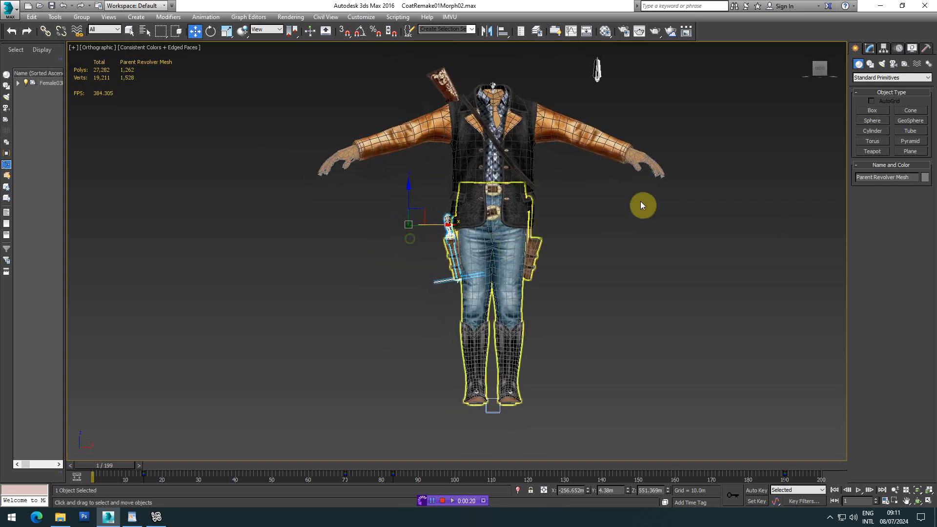
- Examine the revolver mesh at vertex level, checking its geometry around the hand and the holster
click(869, 48)
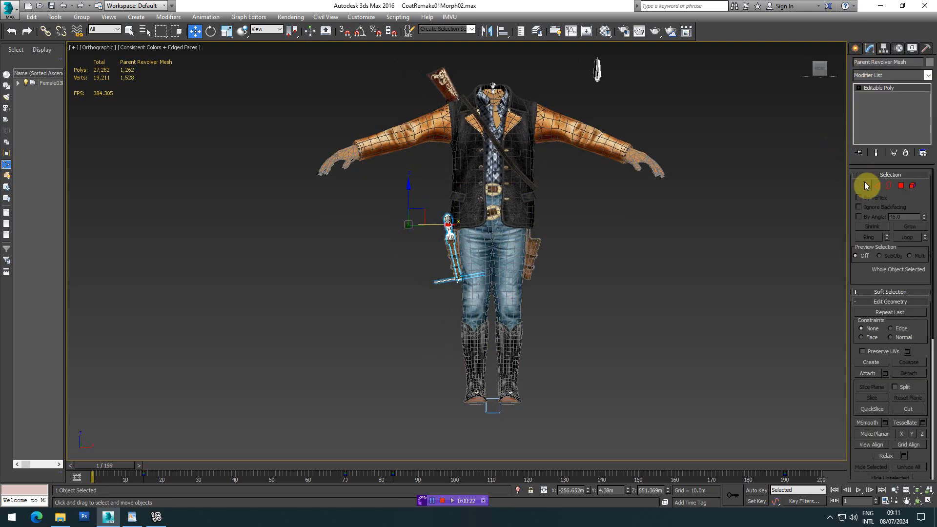
click(865, 186)
scroll(361, 160, up, 10)
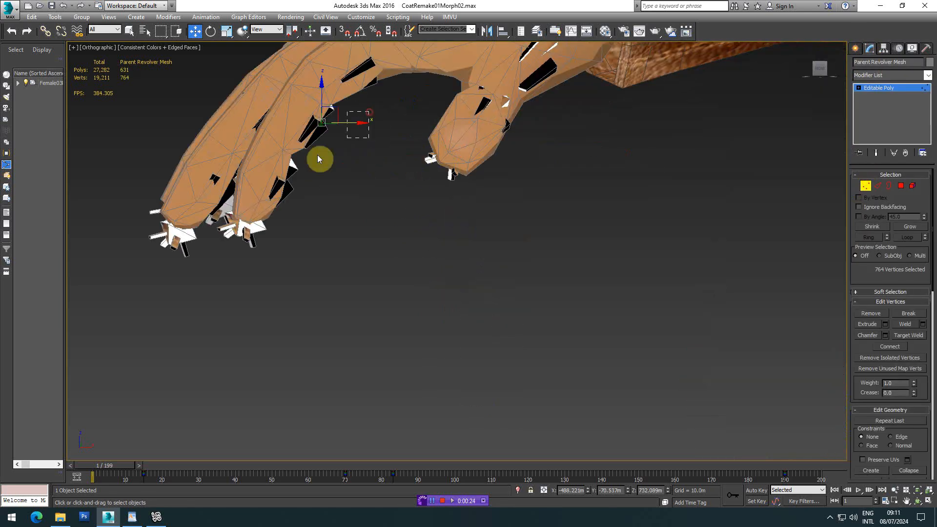
scroll(331, 123, up, 6)
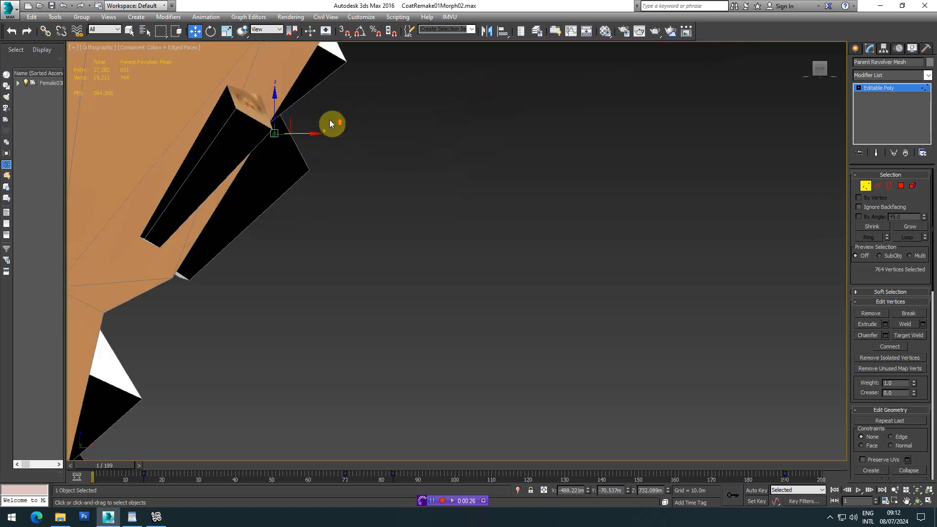
scroll(329, 123, down, 10)
middle_drag(207, 210, 351, 191)
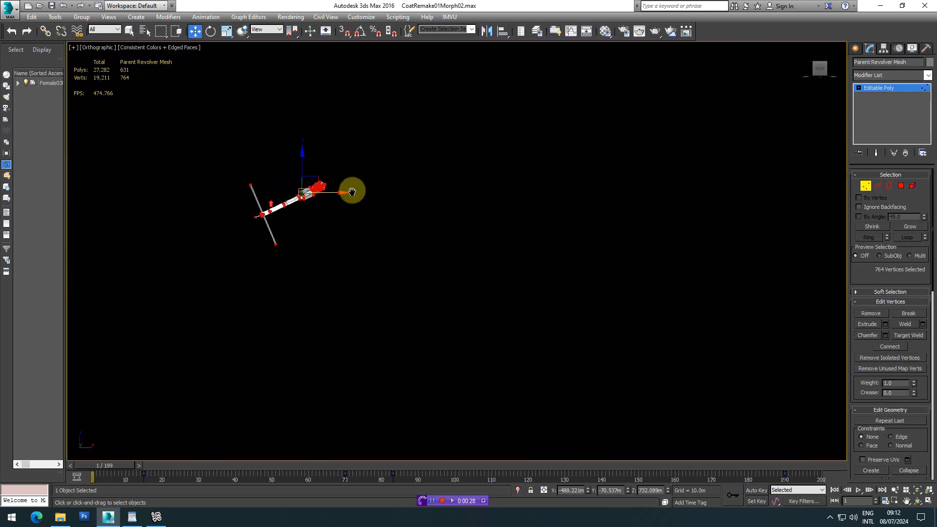
scroll(361, 195, up, 4)
scroll(505, 243, up, 10)
scroll(493, 244, down, 10)
scroll(402, 221, up, 8)
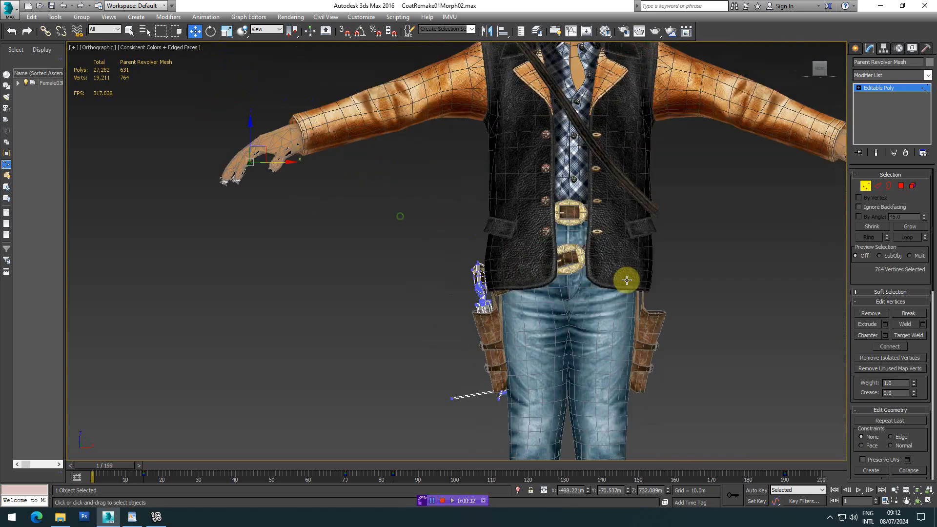
key(1)
scroll(413, 305, down, 3)
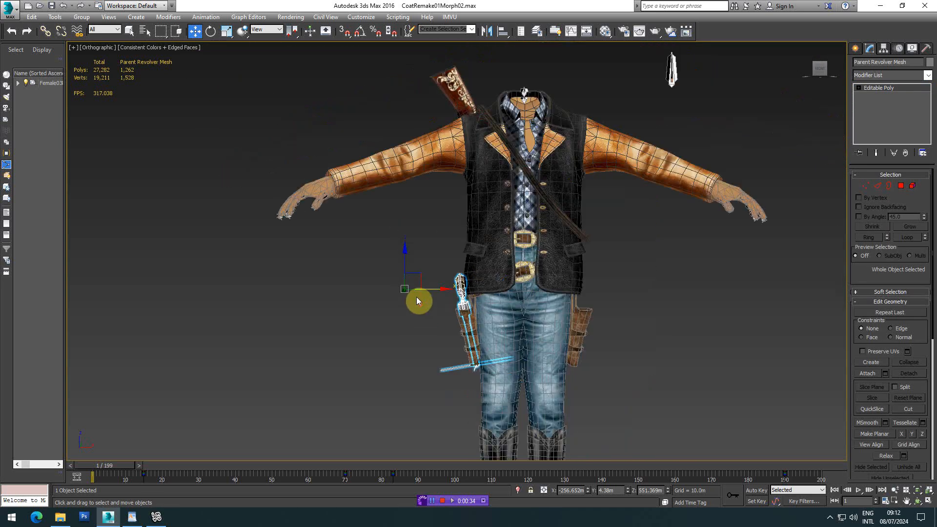
middle_drag(417, 299, 415, 280)
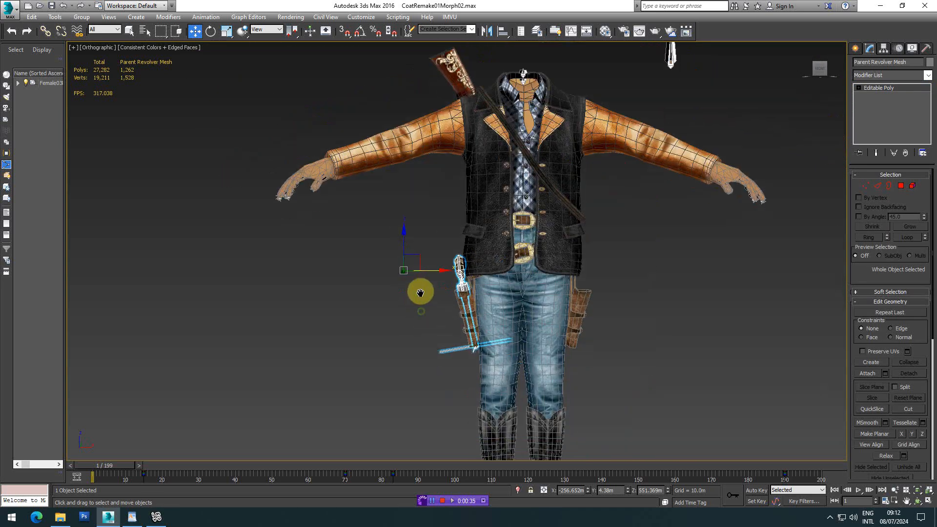
- With only the pivot affected, align the revolver mesh's pivot to the world and the object, and reset it
click(883, 49)
click(889, 109)
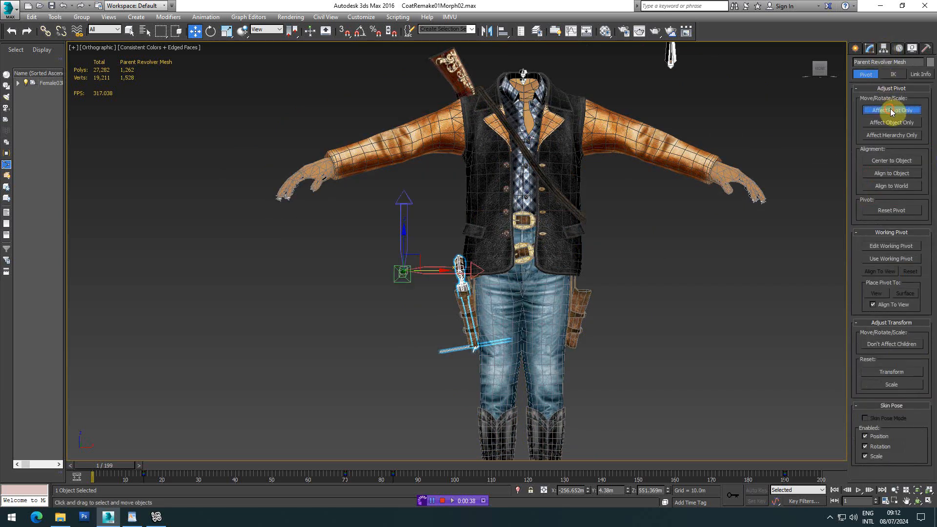
click(894, 186)
click(892, 173)
click(889, 210)
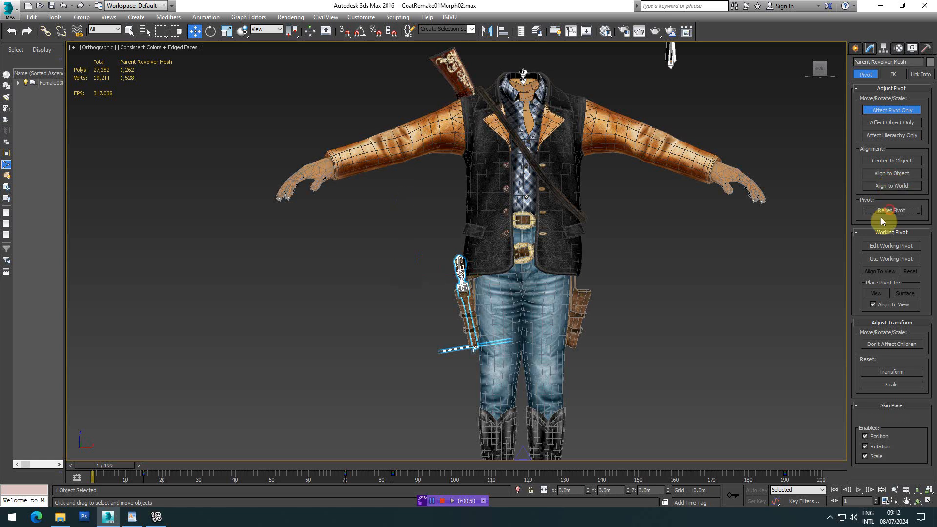
middle_drag(678, 314, 651, 216)
click(885, 209)
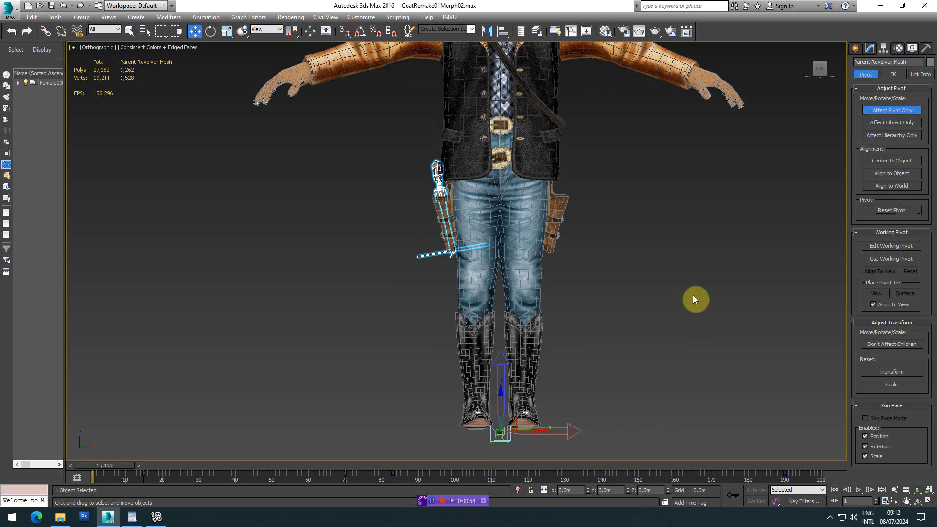
- Center the revolver mesh's pivot to the object and set its absolute X, Y and Z coordinates to 0
click(896, 161)
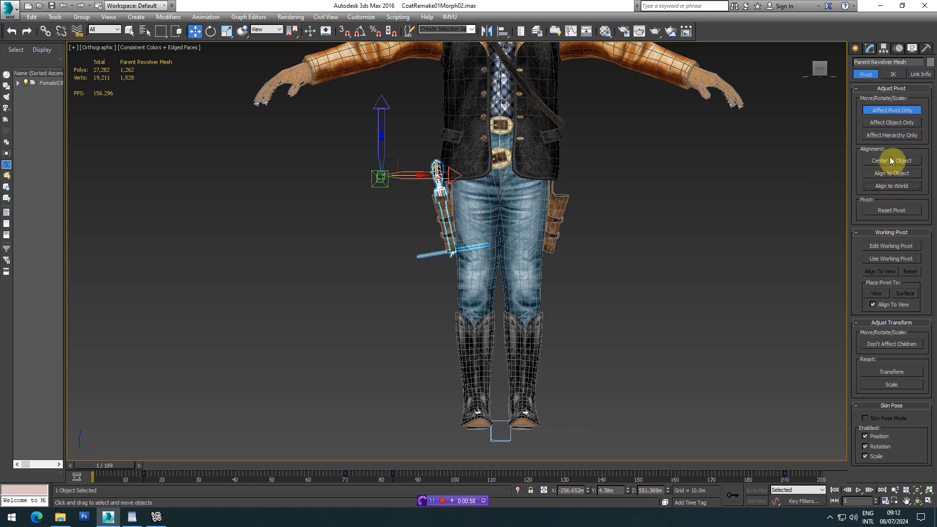
right_click(195, 36)
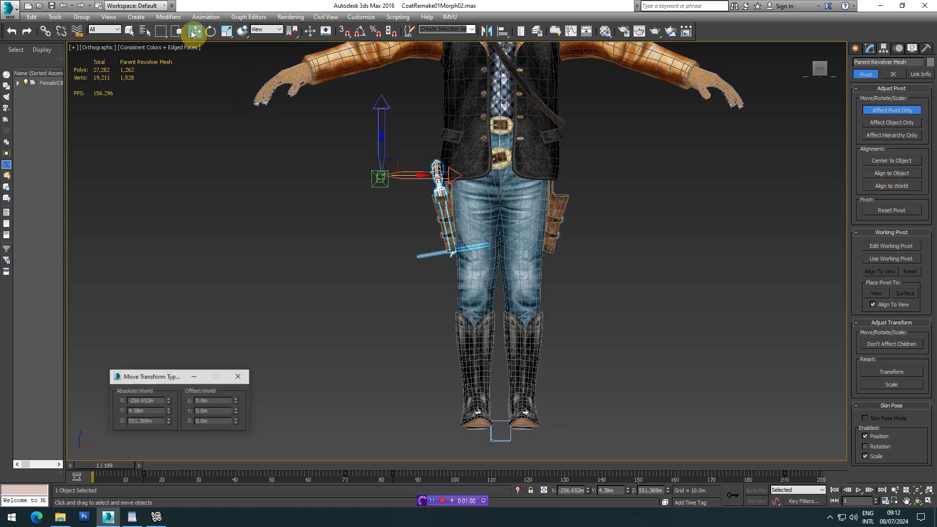
right_click(168, 401)
right_click(168, 413)
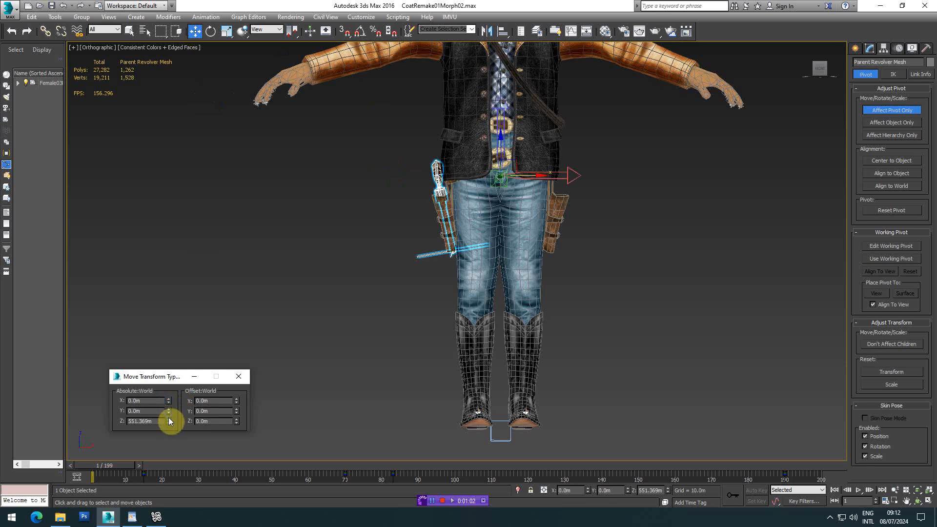
right_click(169, 420)
- Examine the pivot's placement between the boots in the front view
key(f)
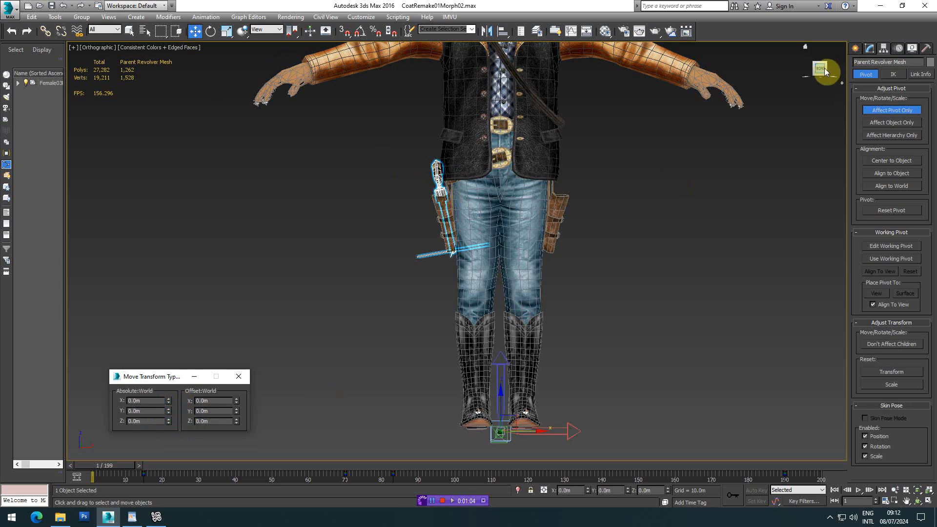
key(z)
scroll(546, 229, down, 5)
scroll(546, 234, up, 4)
middle_drag(546, 366, 547, 252)
scroll(507, 341, up, 6)
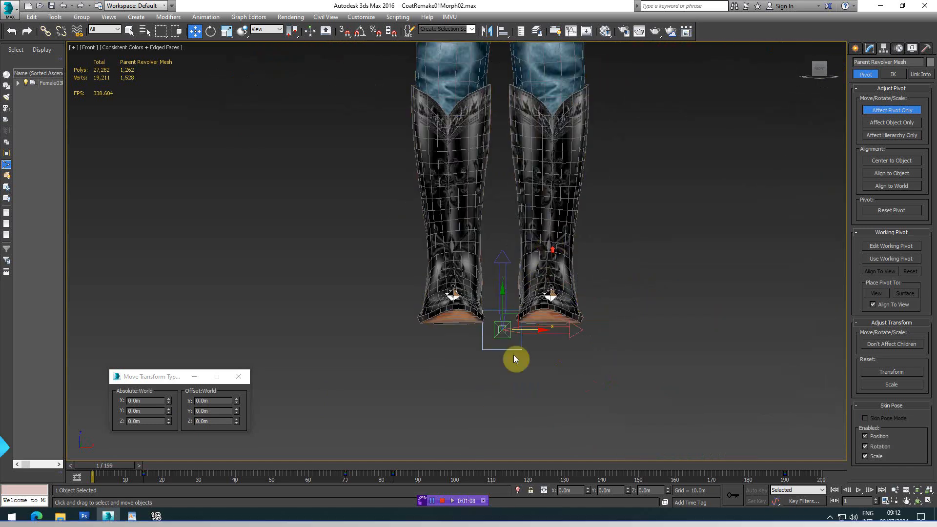
scroll(800, 241, down, 6)
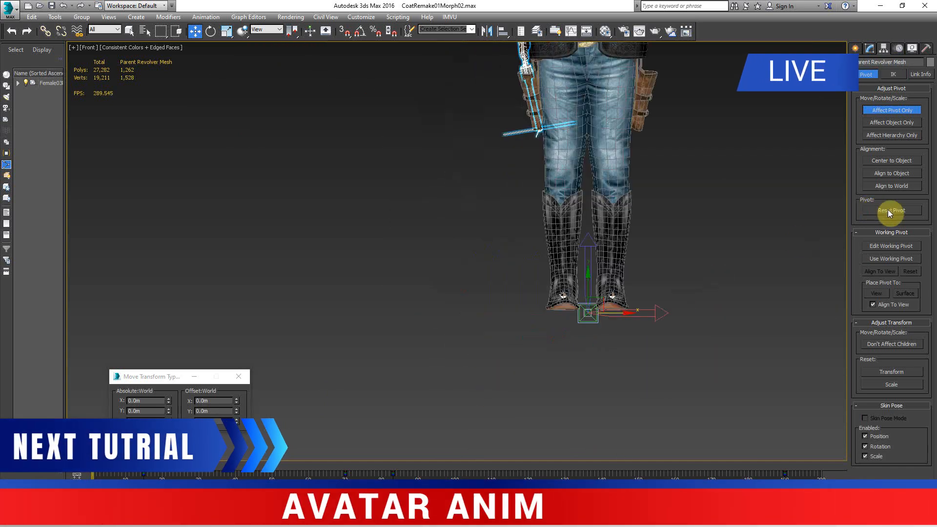
scroll(720, 267, down, 5)
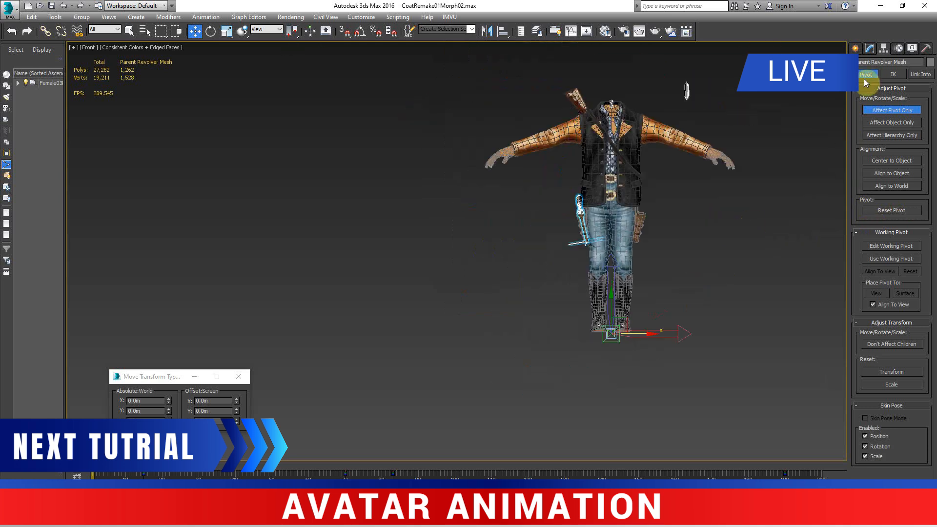
- End pivot-only editing of the revolver mesh and close the exact move values window
click(868, 48)
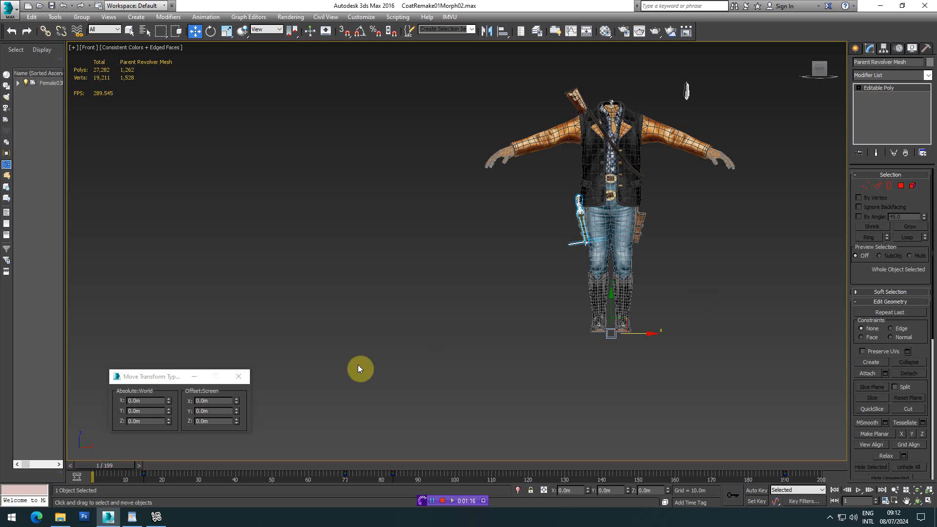
click(234, 378)
scroll(584, 244, up, 4)
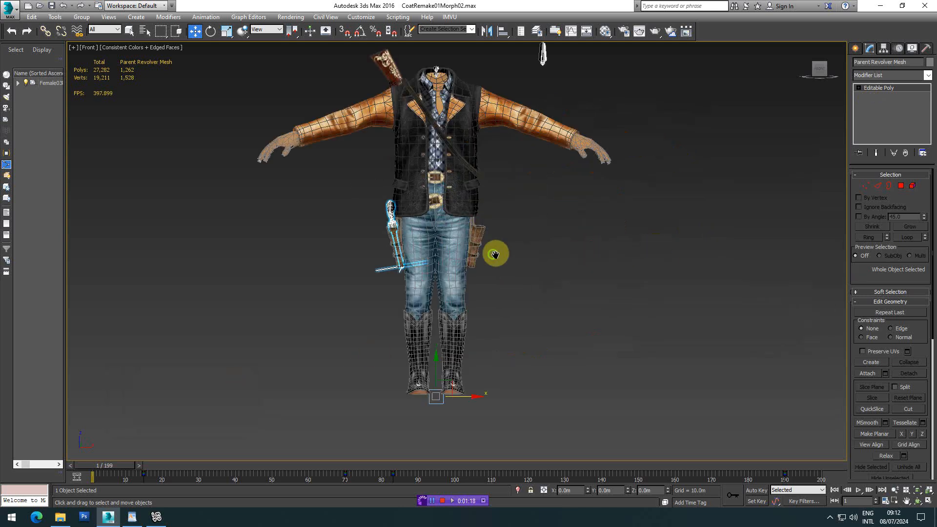
- Apply Reset XForm to the revolver mesh and collapse its whole modifier stack
click(926, 49)
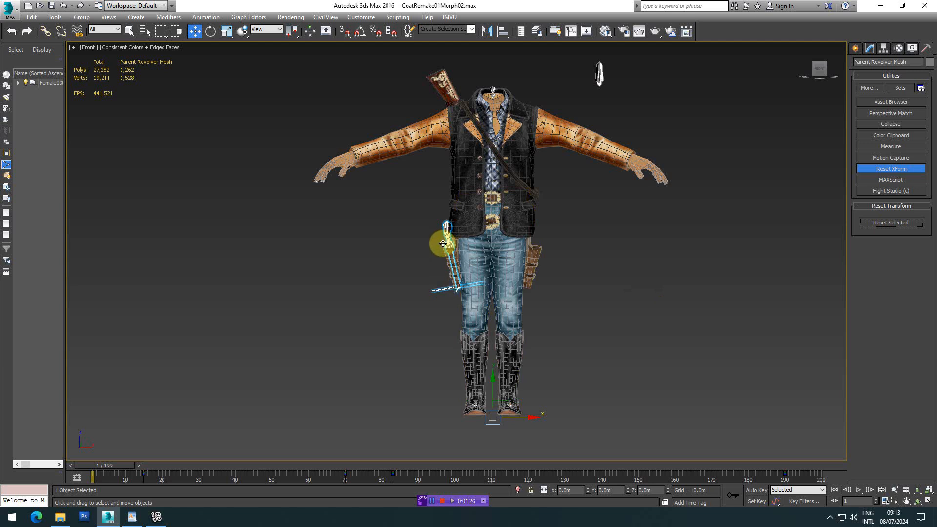
click(894, 223)
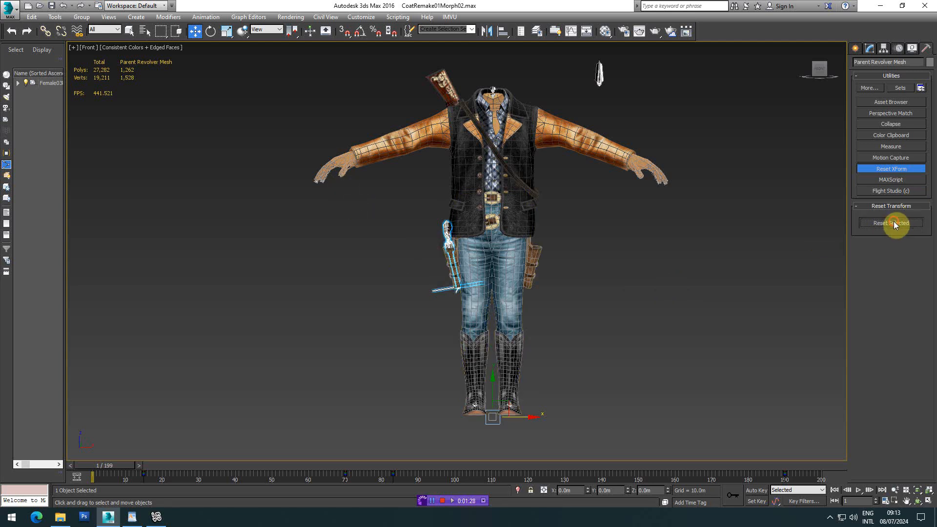
click(869, 49)
right_click(884, 90)
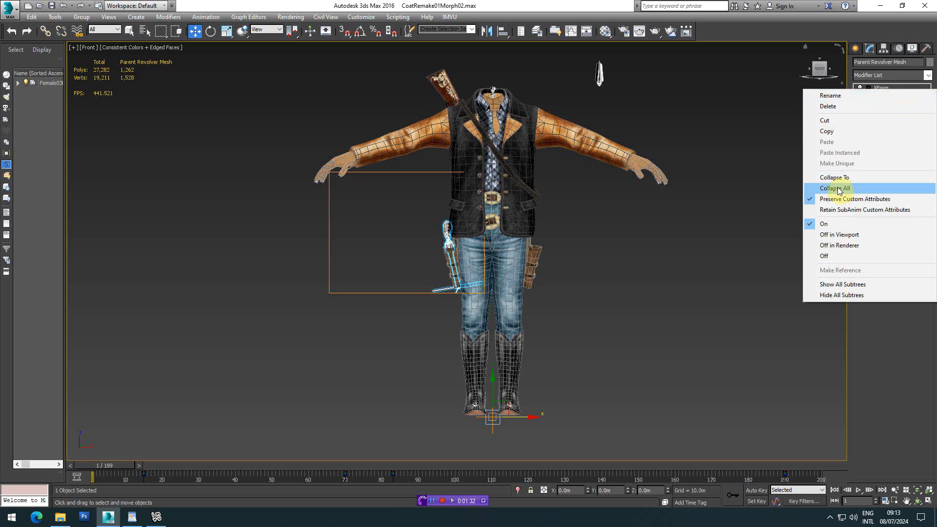
click(756, 173)
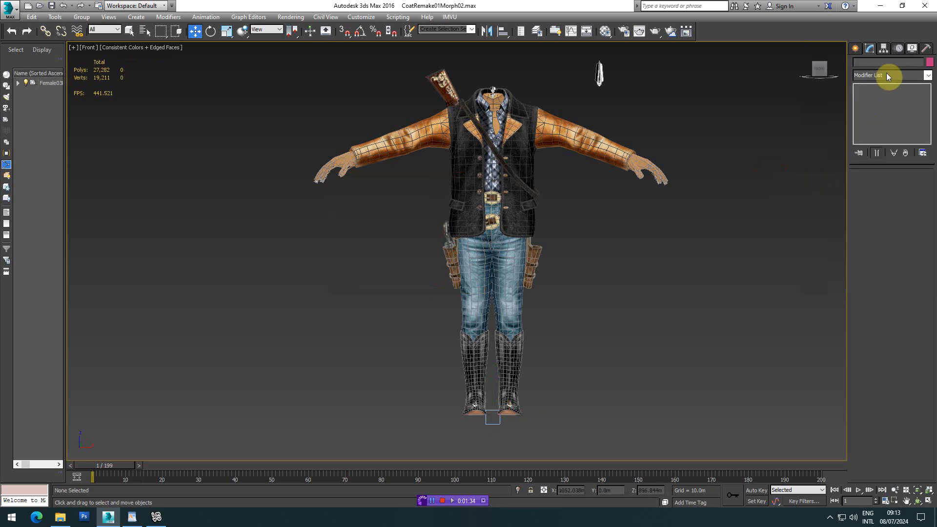
click(446, 235)
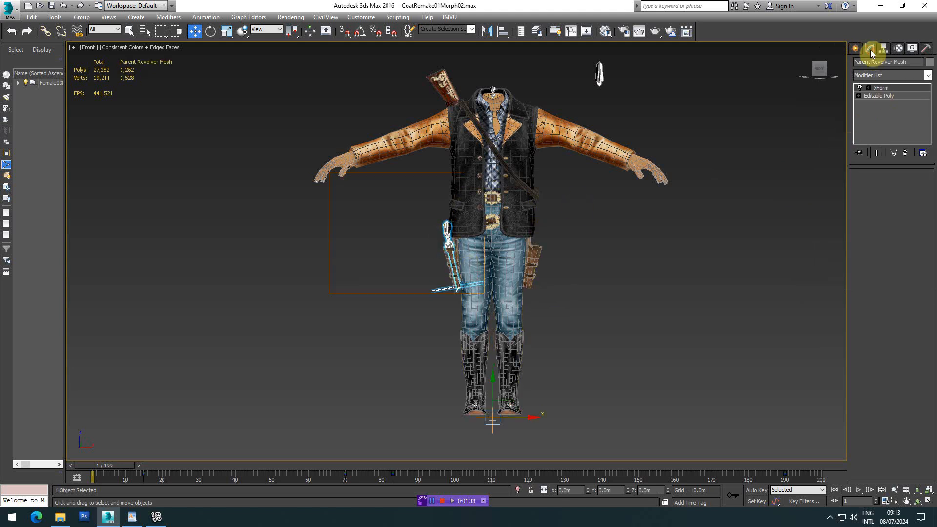
click(888, 91)
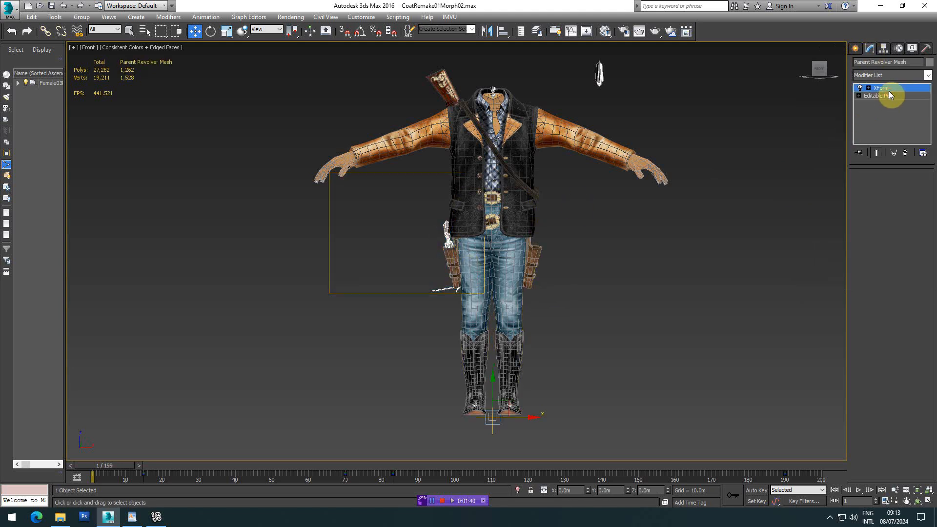
right_click(888, 90)
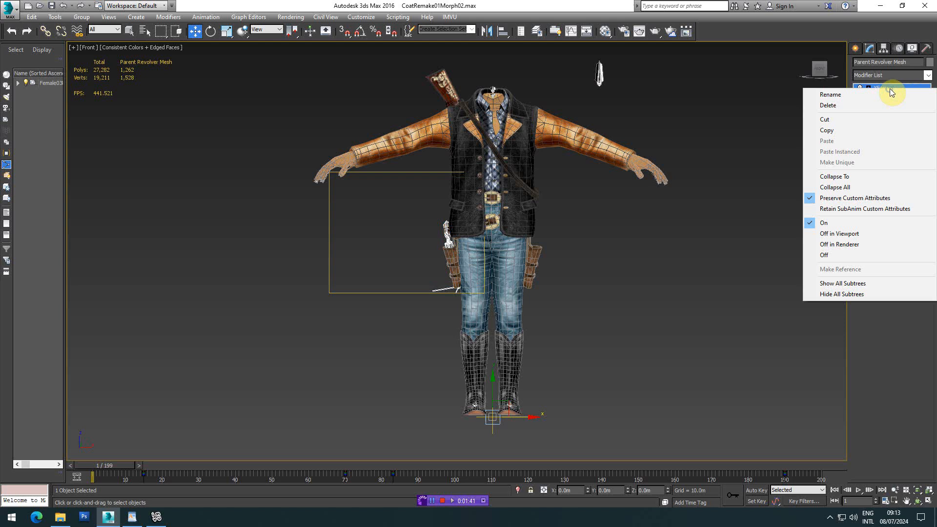
click(840, 189)
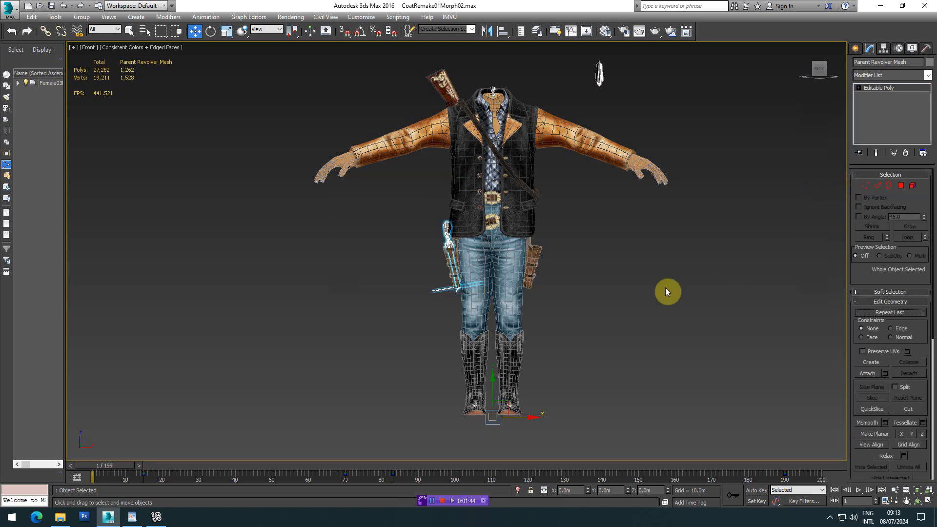
- Clone the revolver mesh as a copy named Base copy and move it along X to about -602 m, beside the character
key(ctrl+v)
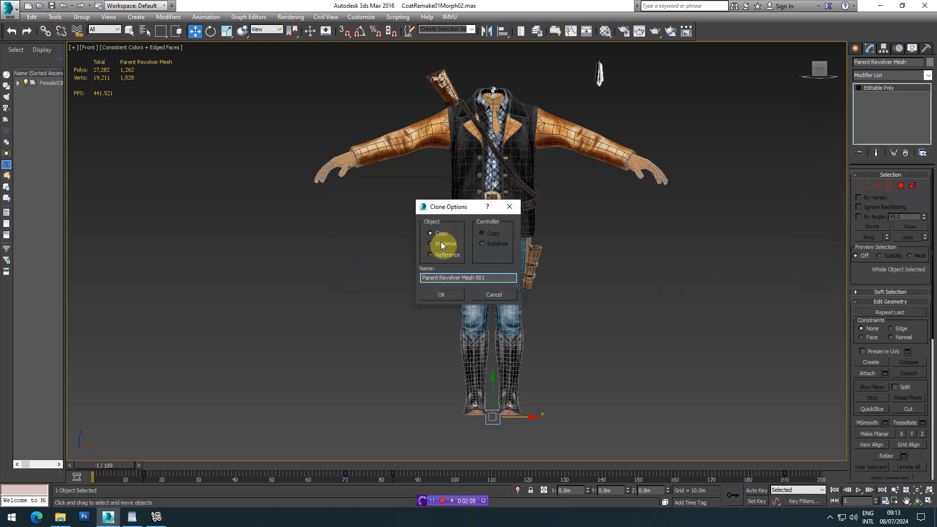
drag(439, 208, 225, 229)
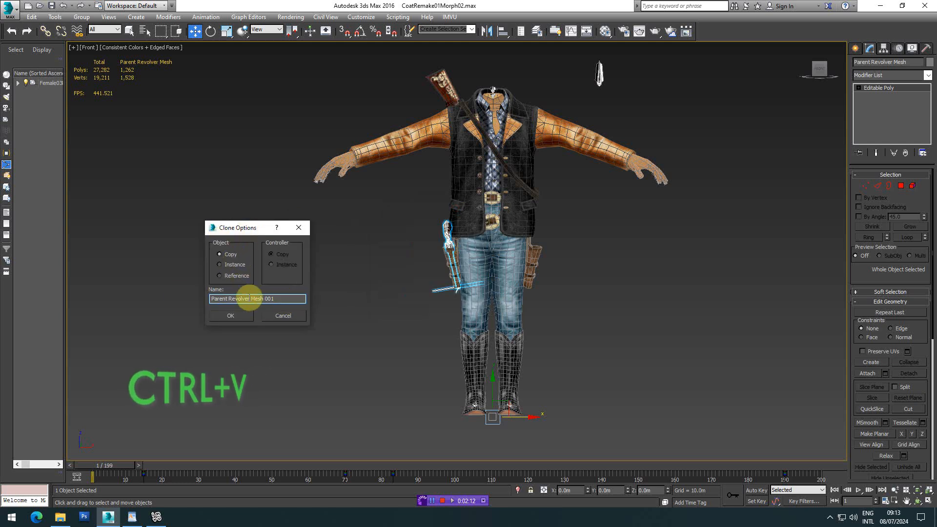
text(Base copy)
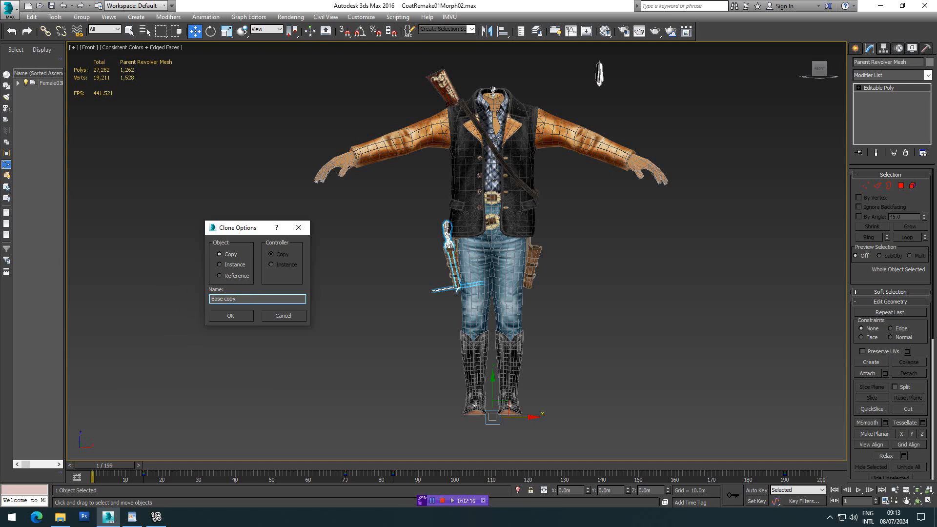
key(Return)
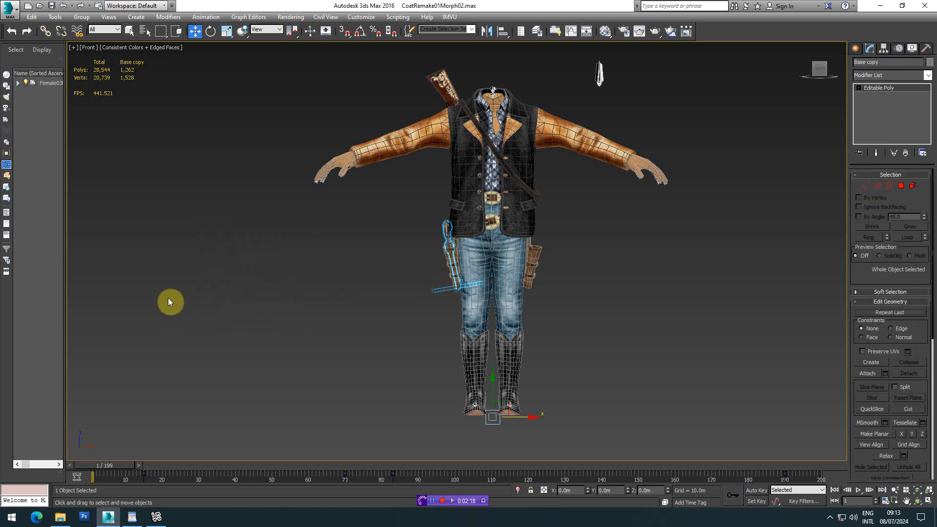
drag(530, 415, 328, 417)
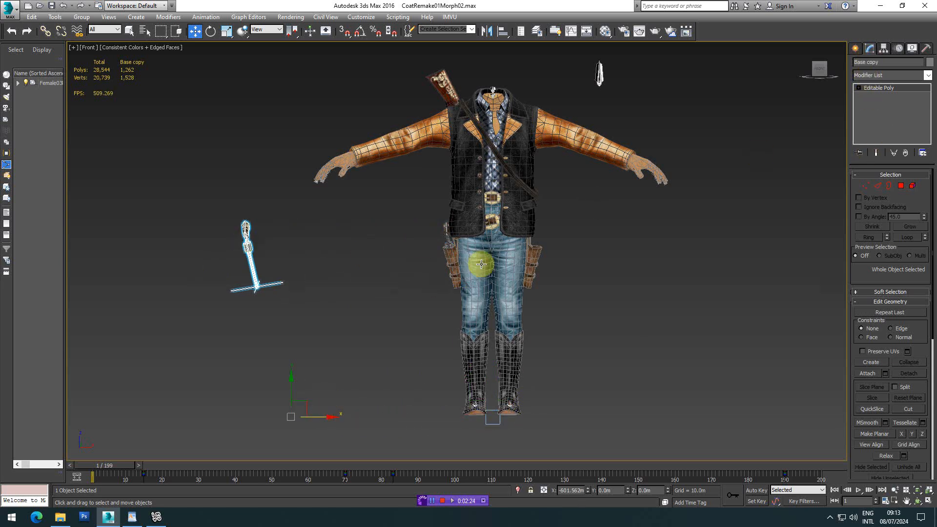
- Select the Parent Revolver Mesh and review the morph guide in WordPad up to the line "Skin Parent to bones"
click(446, 238)
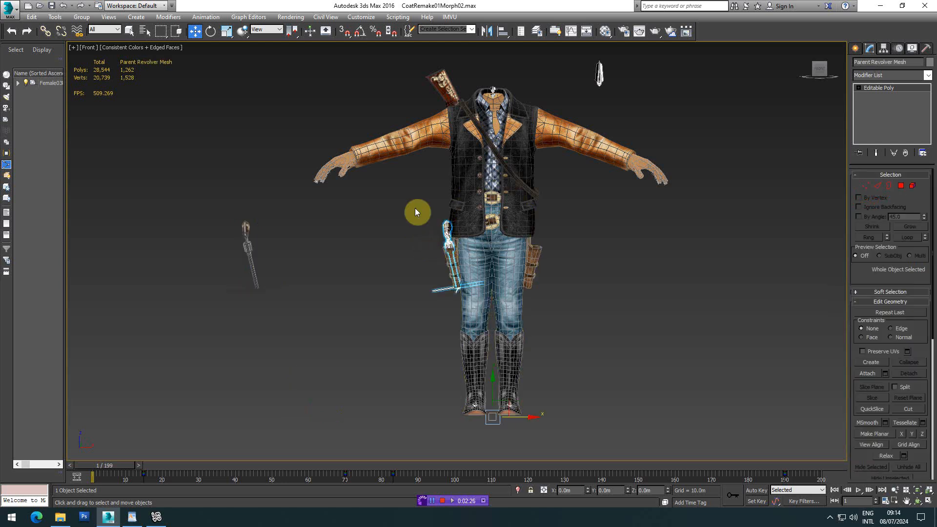
click(131, 517)
drag(170, 223, 84, 223)
drag(157, 242, 95, 244)
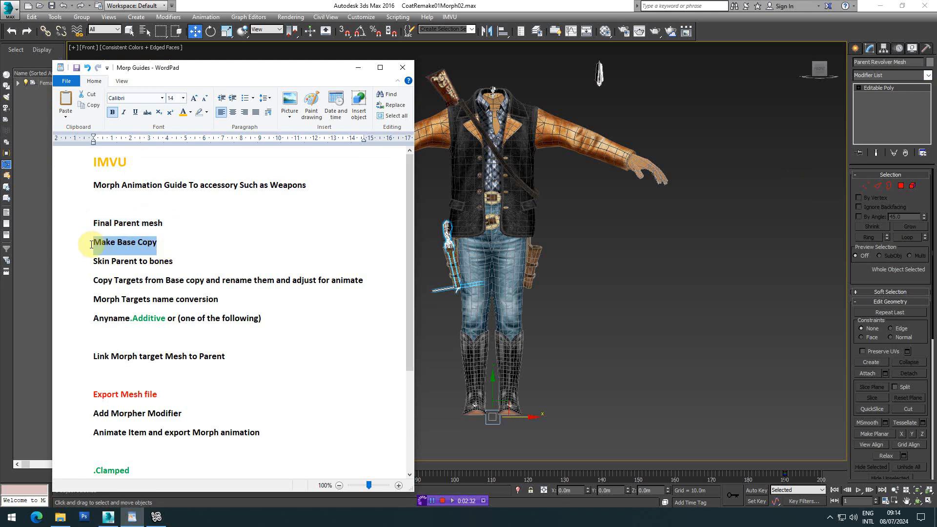
drag(178, 261, 88, 262)
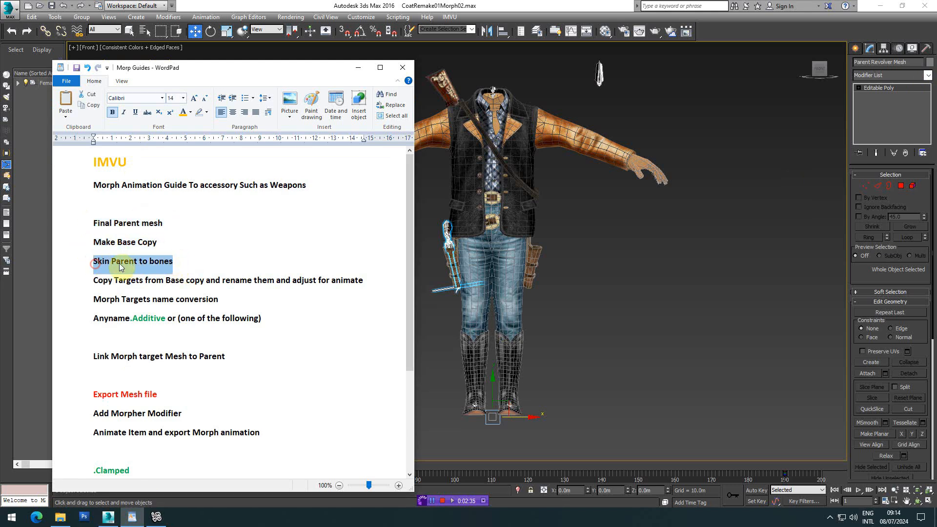
- Add a Skin modifier to the Parent Revolver Mesh and turn on envelope editing
click(907, 75)
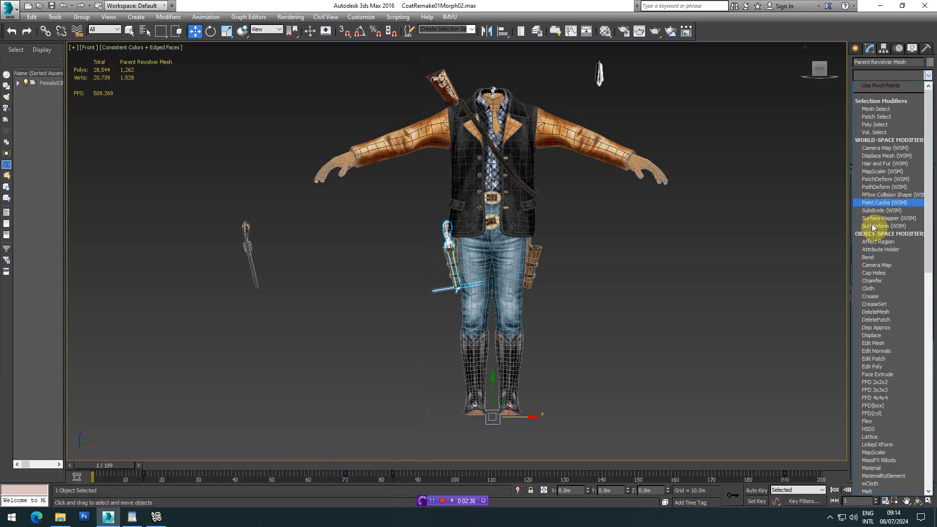
scroll(877, 224, down, 5)
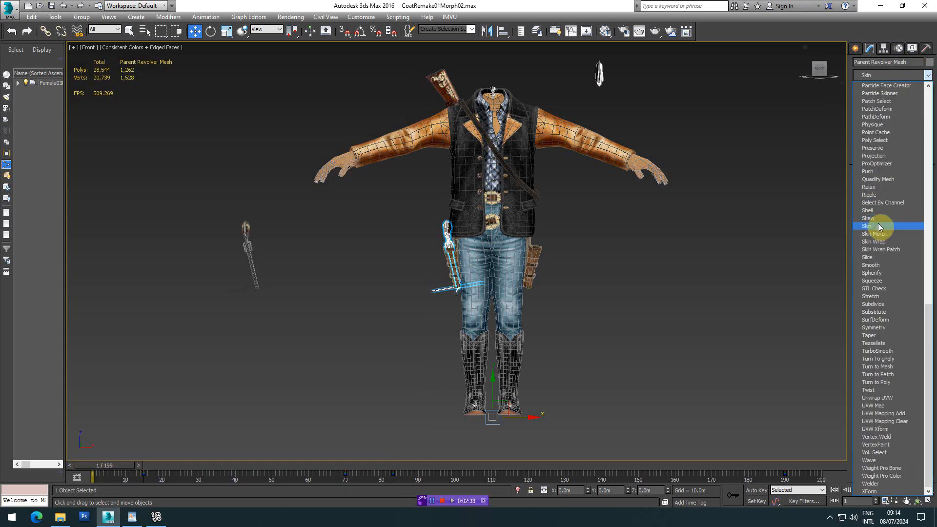
click(877, 223)
drag(932, 246, 909, 192)
click(905, 179)
- Add the rtThigh and rtHand bones to the revolver's Skin modifier
click(886, 300)
click(45, 20)
click(63, 124)
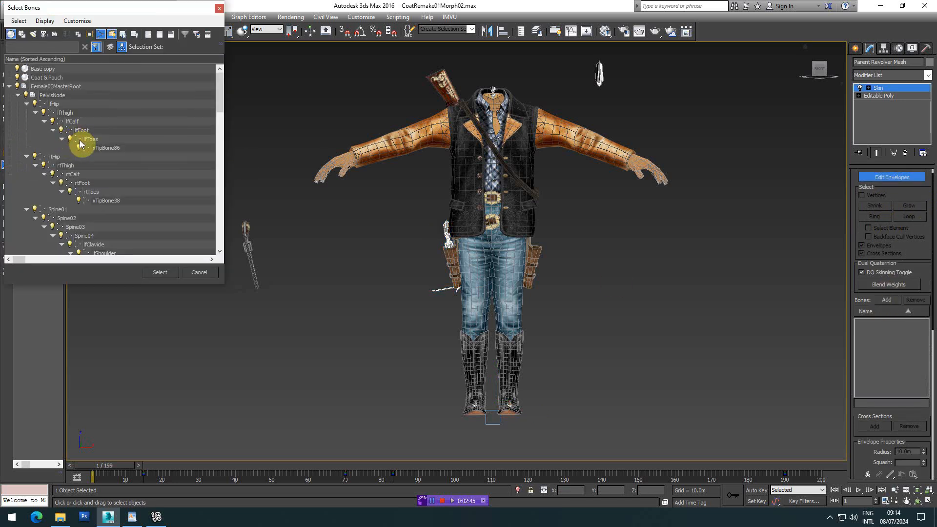
click(68, 165)
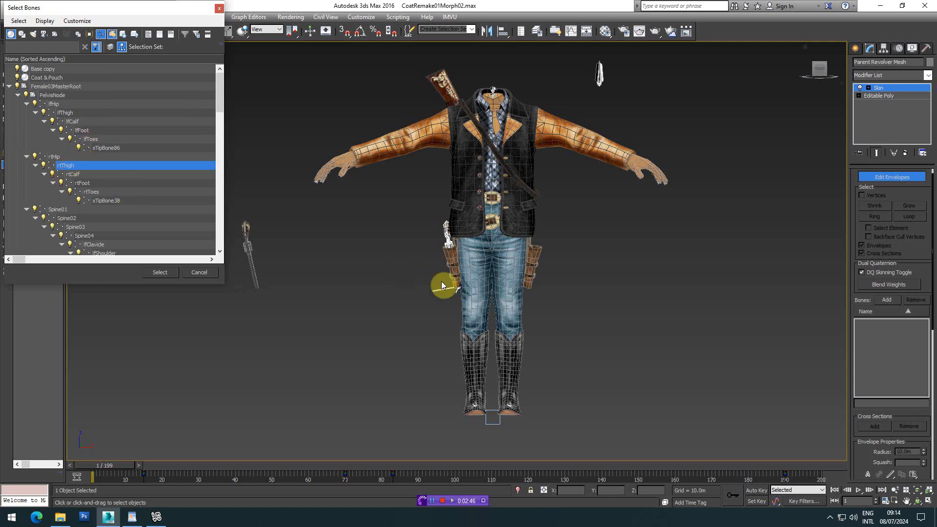
scroll(132, 176, down, 15)
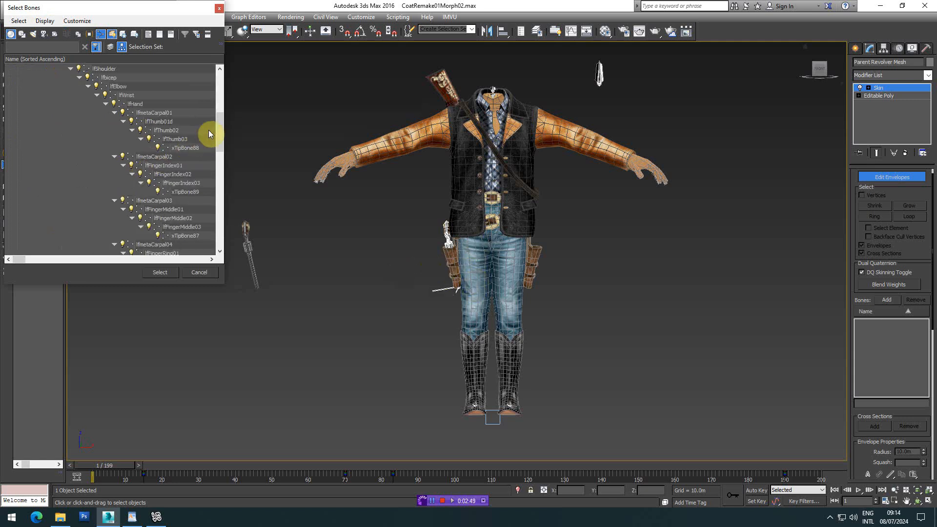
drag(221, 197, 223, 180)
click(140, 183)
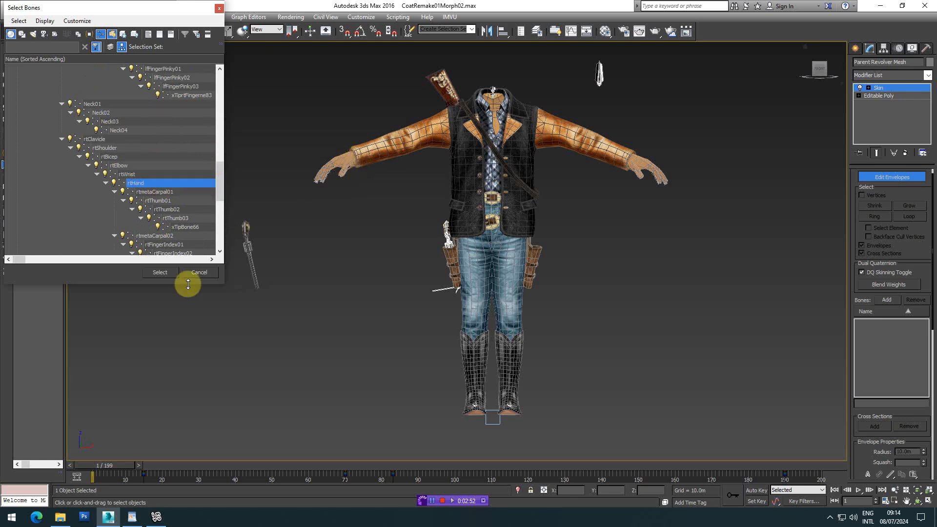
click(169, 274)
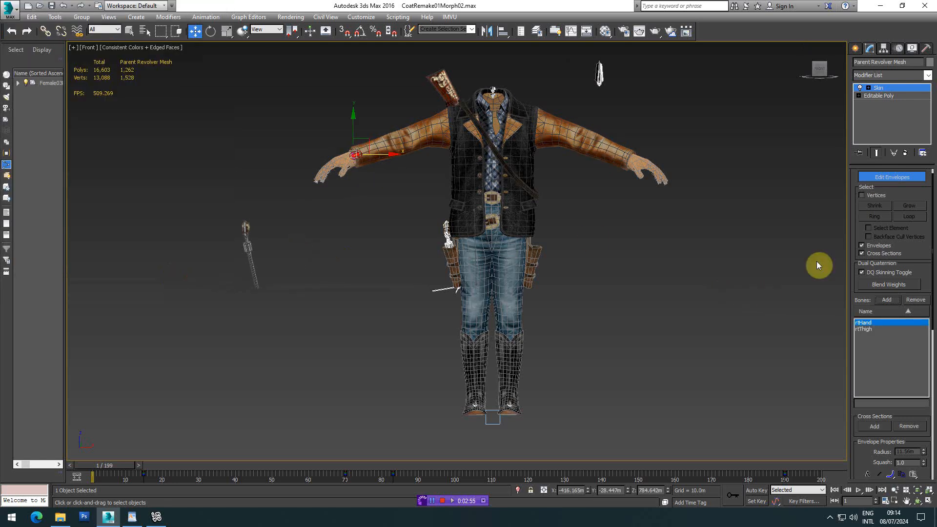
- Select the shrunken revolver's vertices at the avatar's right hand and weight them rigidly to the rtHand bone
scroll(876, 196, down, 5)
drag(375, 219, 250, 134)
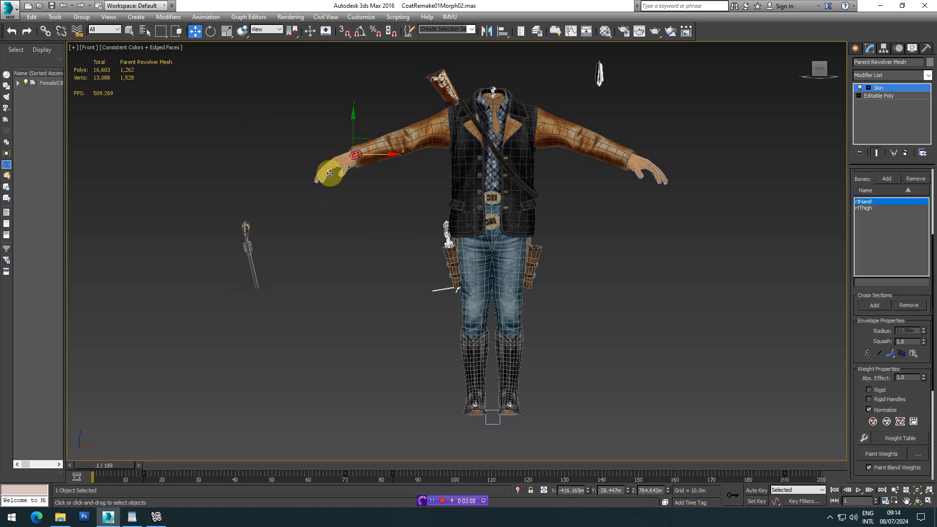
drag(298, 178, 312, 176)
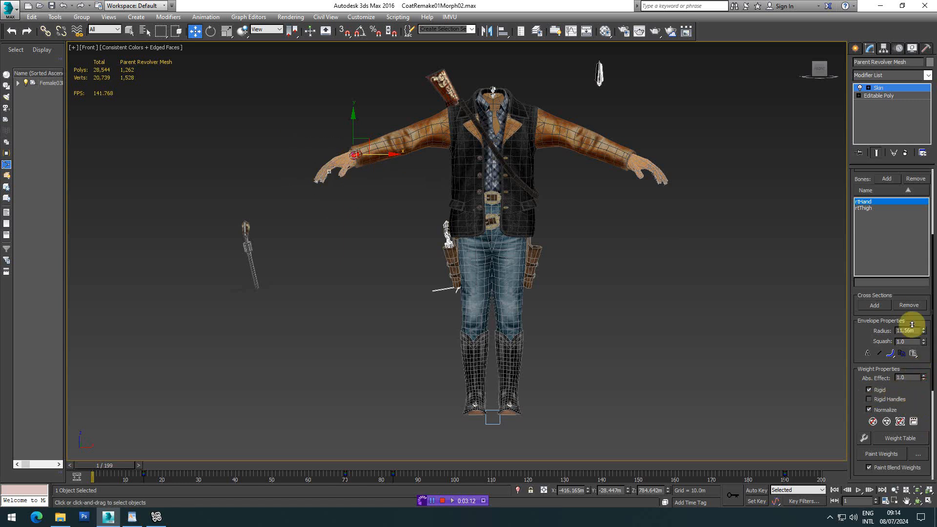
- Weight the holstered revolver's vertices rigidly to rtThigh with an absolute effect of 1.0, end envelope editing and deselect the mesh
click(864, 208)
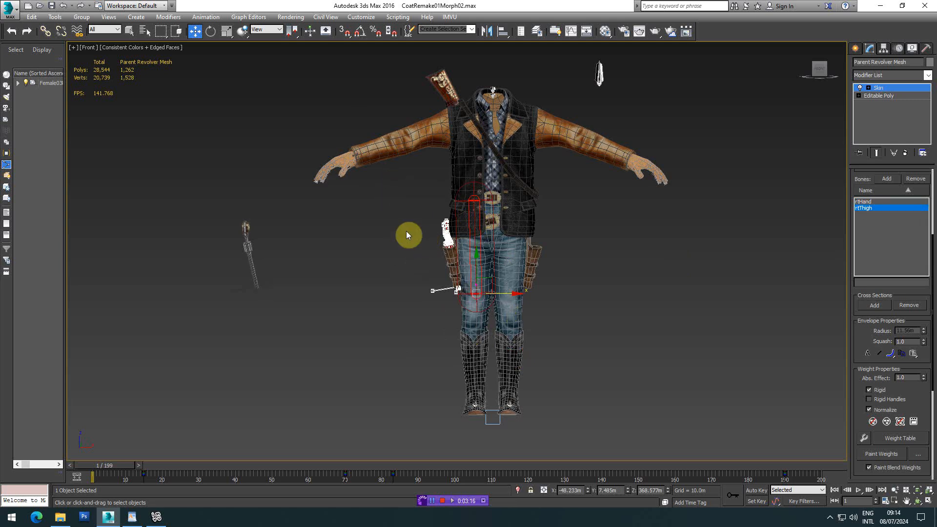
drag(527, 345, 408, 198)
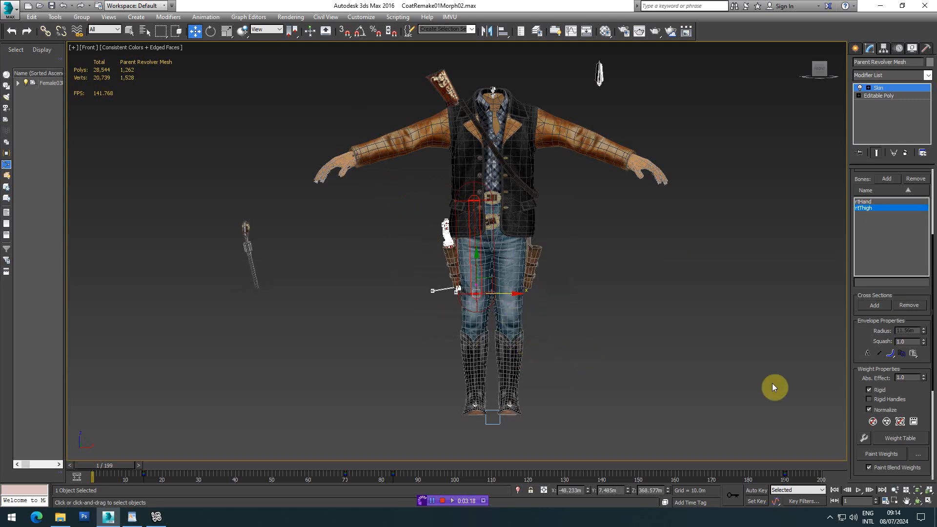
click(911, 267)
click(854, 48)
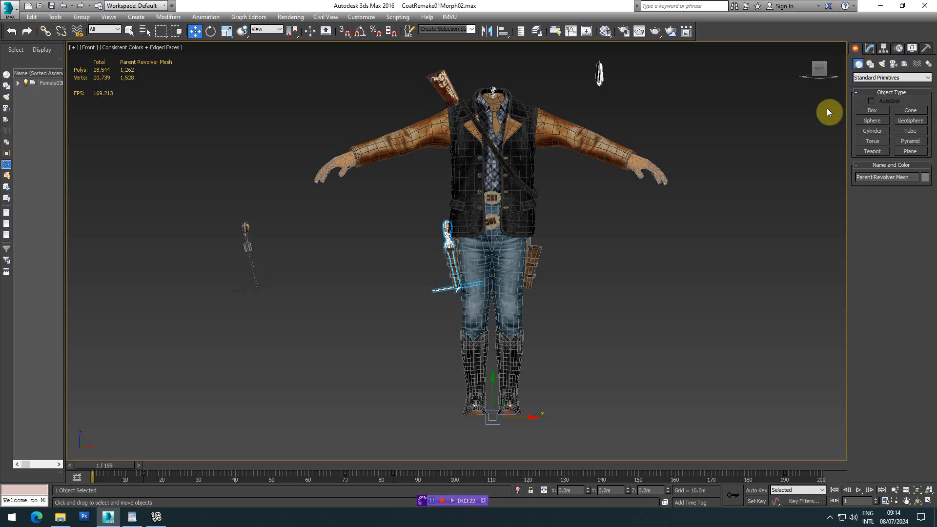
click(491, 427)
click(445, 225)
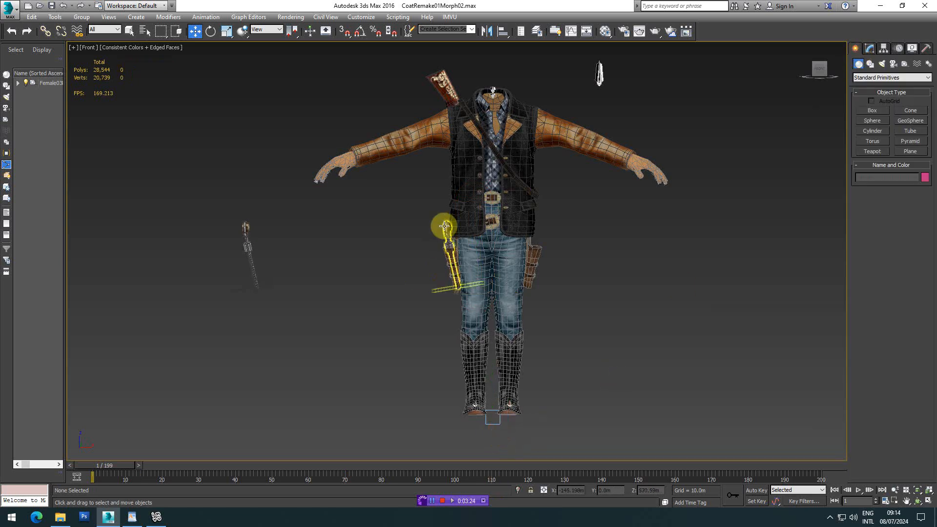
click(405, 275)
- Review the WordPad guide's notes on copying targets from the base copy, morph target naming and the Clamped, Averaged, Exclusive and Additive suffixes
click(132, 517)
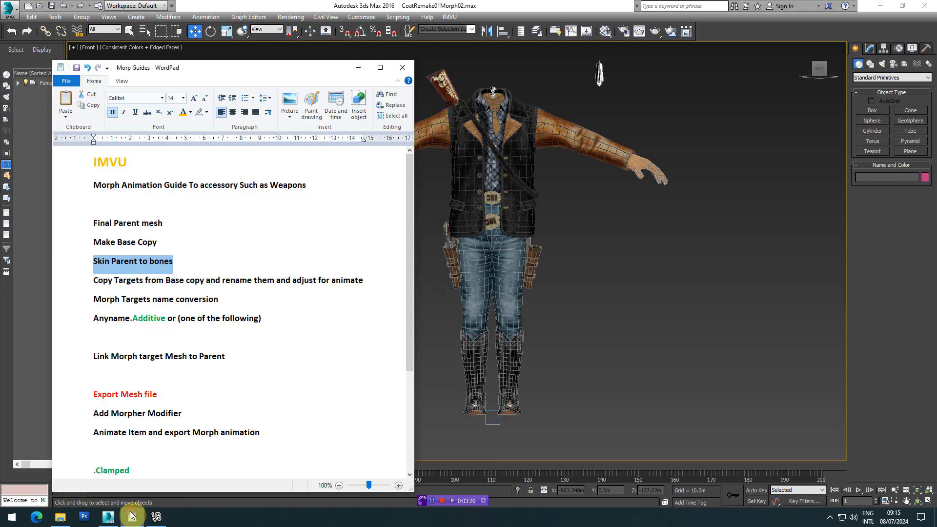
drag(92, 281, 358, 279)
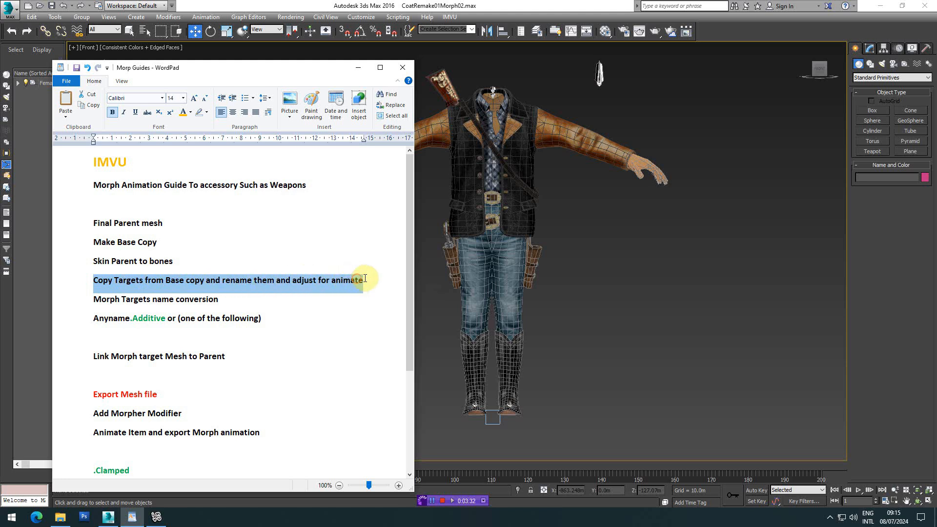
scroll(365, 275, down, 1)
triple_click(198, 238)
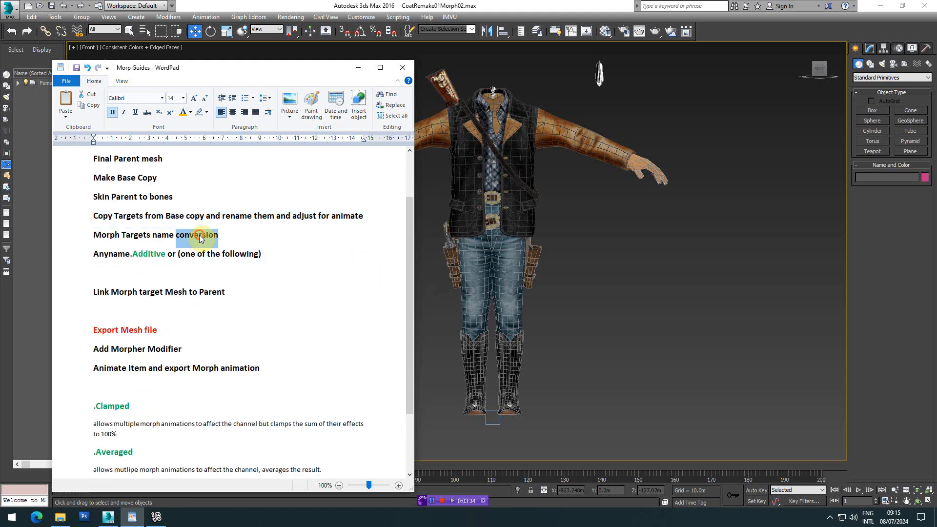
click(178, 455)
scroll(178, 456, down, 2)
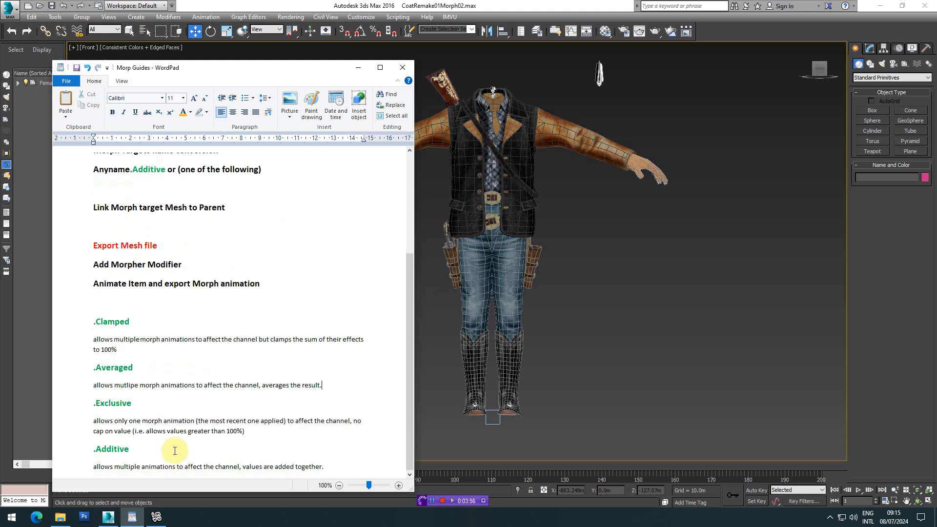
triple_click(109, 467)
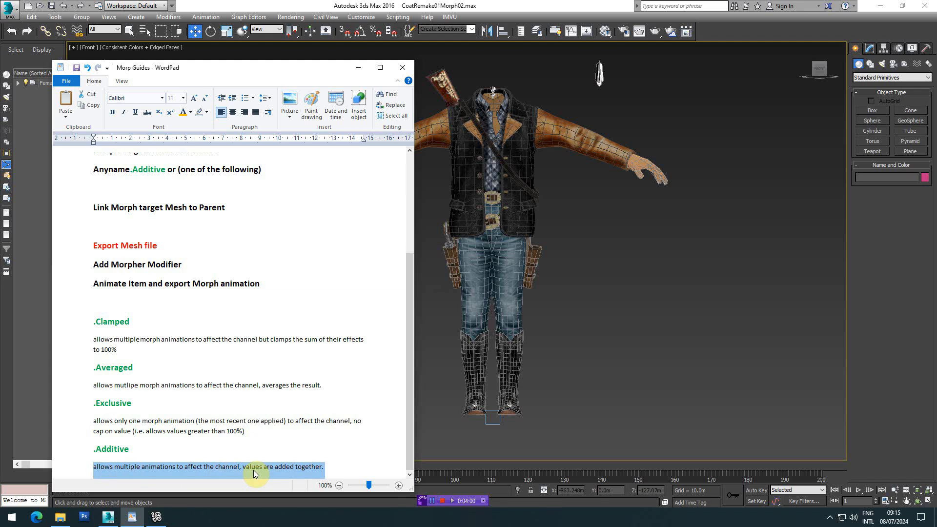
click(191, 452)
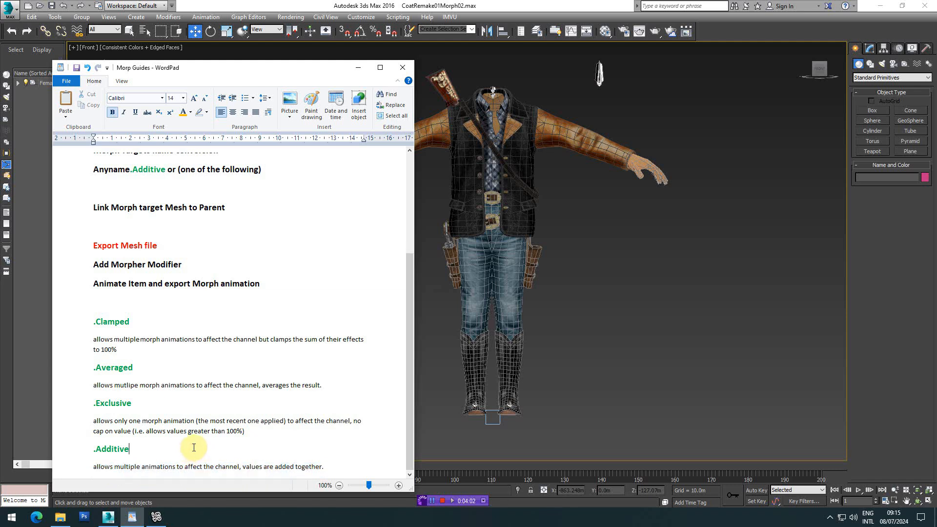
- Copy the Additive suffix from the guide's list of morph target name endings
drag(130, 449, 101, 451)
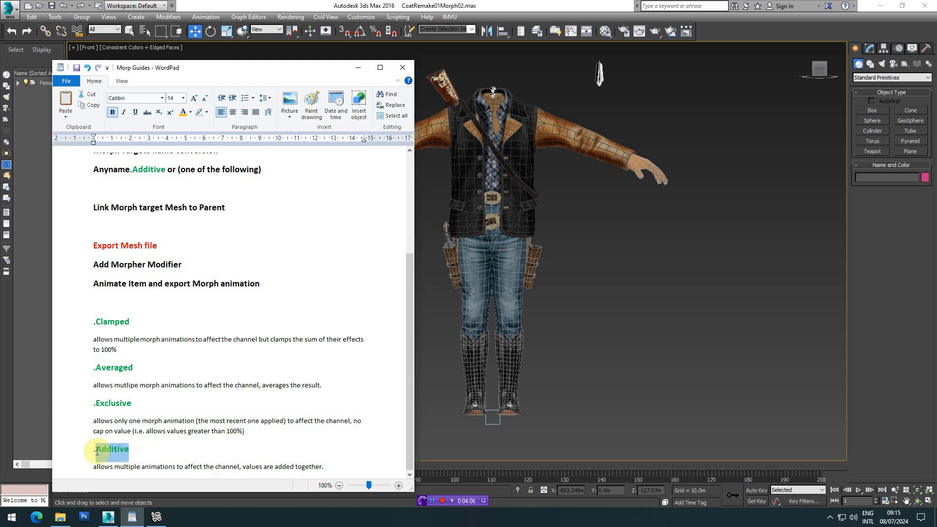
right_click(101, 450)
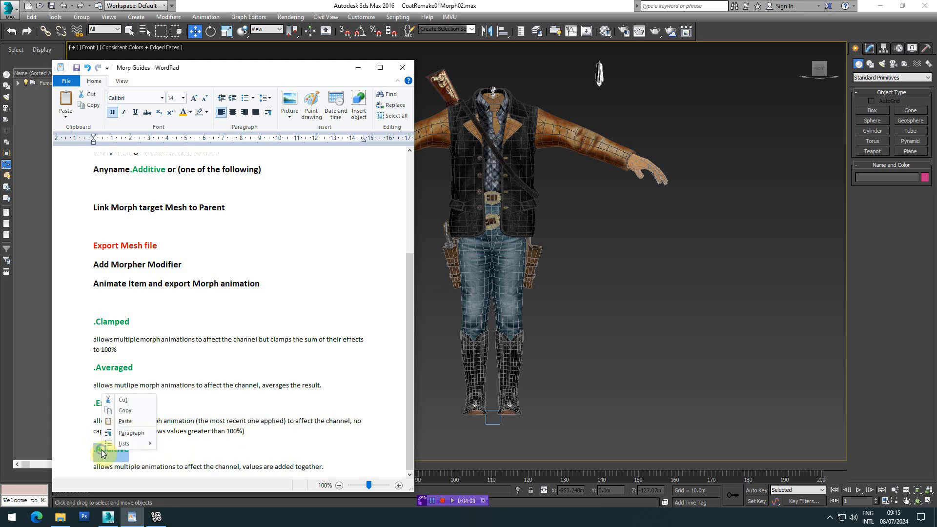
click(121, 410)
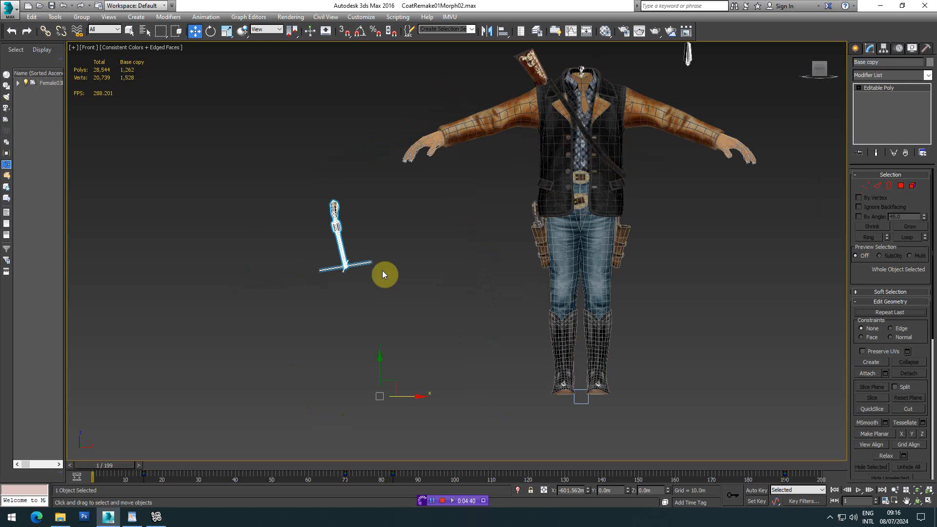
- Back in 3ds Max, clone the Base copy revolver as a copy named Draw.Additive
key(ctrl+v)
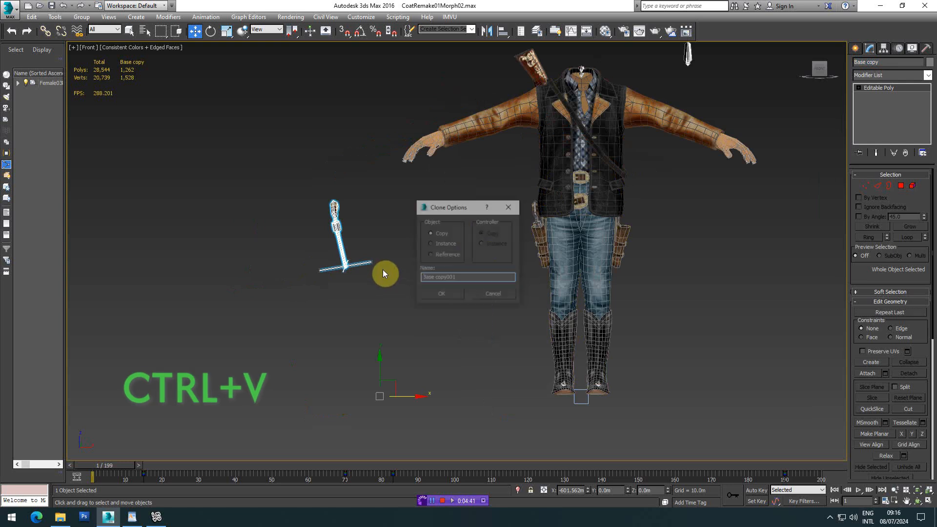
drag(445, 276, 372, 274)
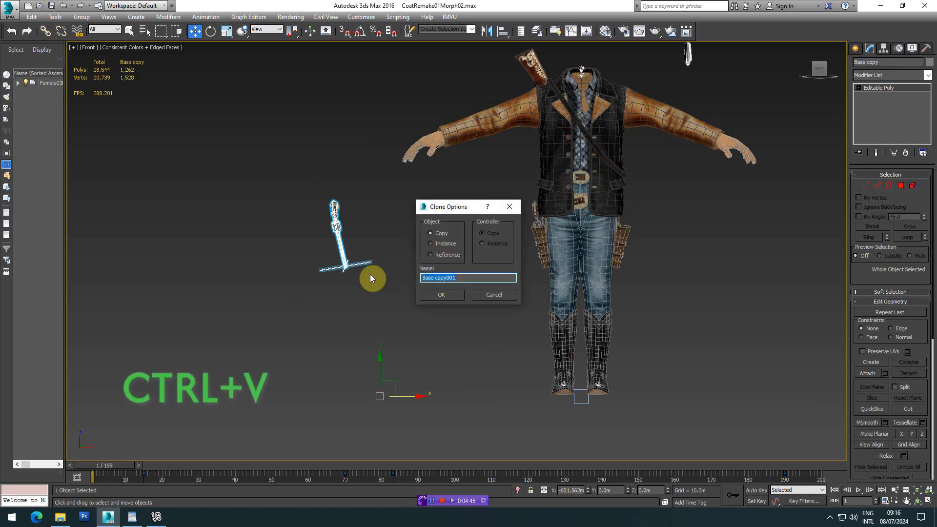
text(Draw.Additive)
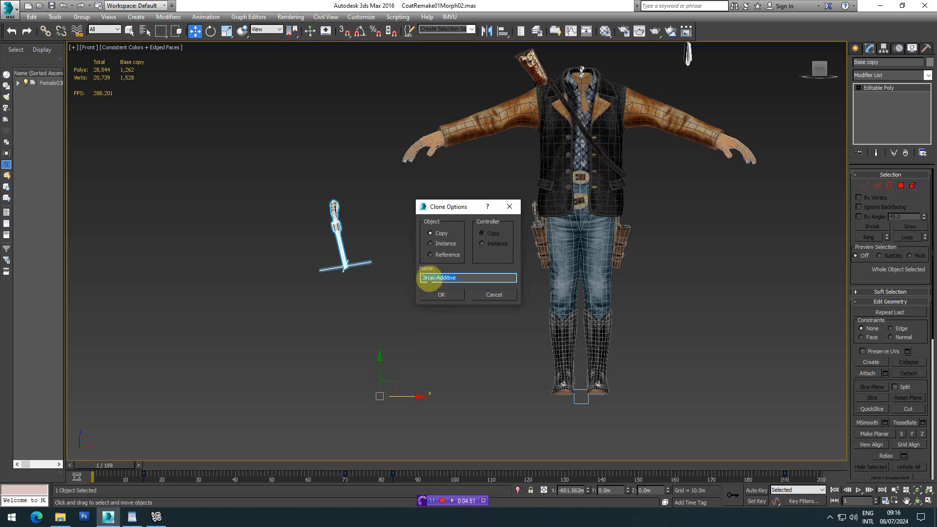
click(447, 293)
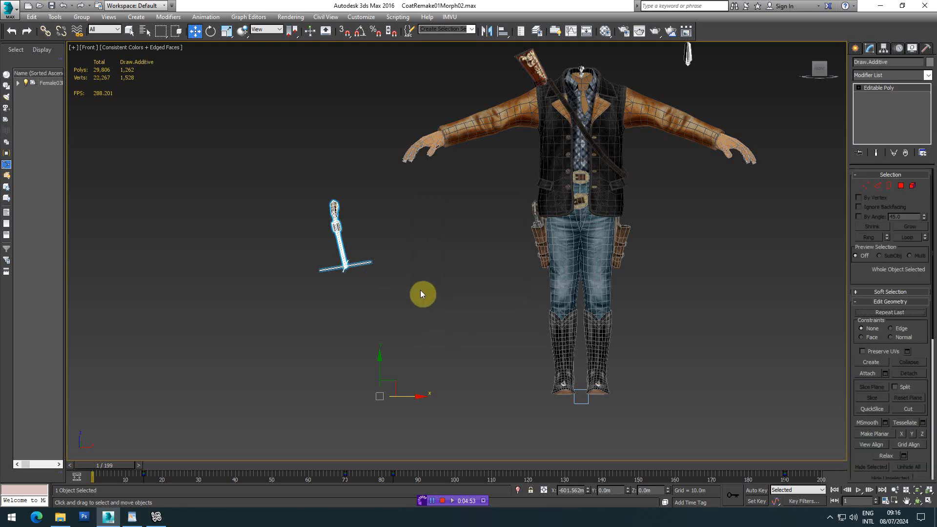
- Move the Draw.Additive mesh straight up to a Z of about 542.5 m, above the base copy
scroll(397, 330, down, 3)
drag(373, 379, 369, 254)
middle_drag(346, 236, 361, 338)
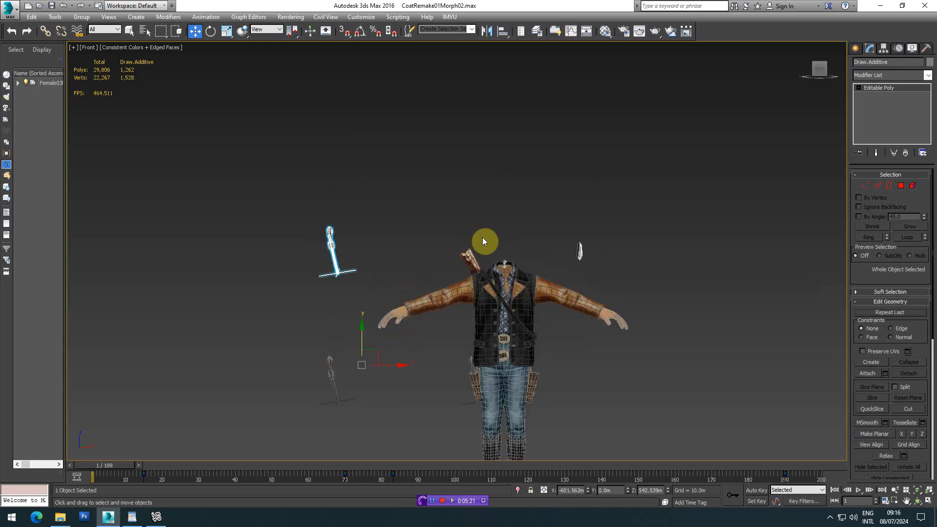
- Uniformly scale up the shrunken hand revolver's vertices in Draw.Additive until that revolver is full size
click(863, 187)
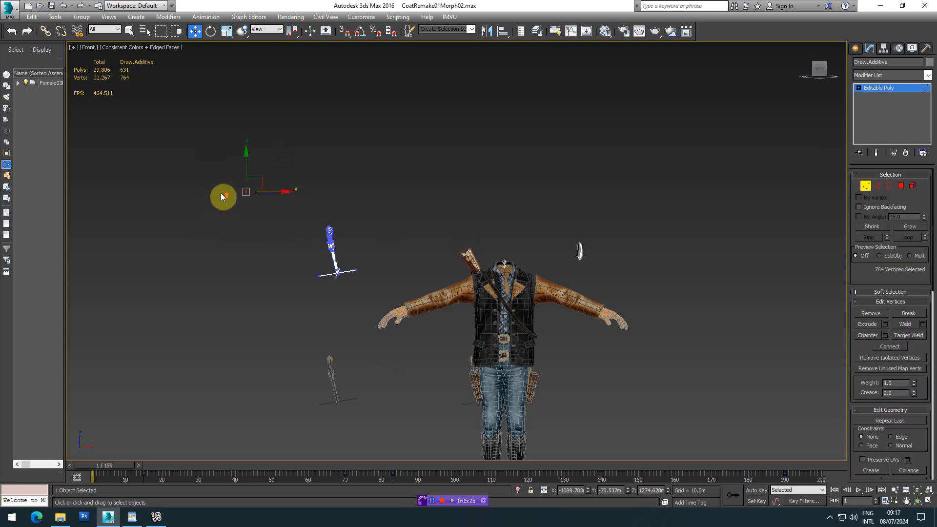
scroll(214, 198, up, 4)
scroll(241, 148, down, 7)
click(227, 30)
scroll(236, 125, up, 5)
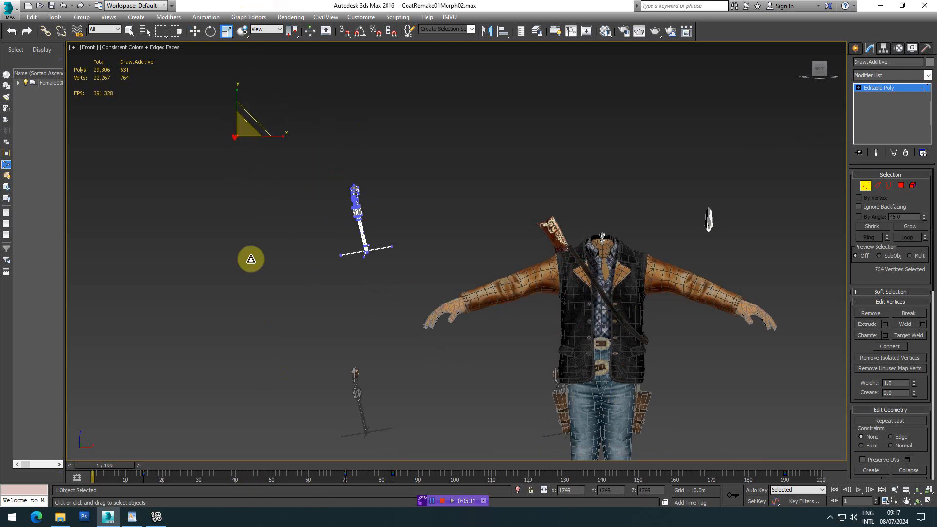
drag(243, 128, 220, 55)
- Uniformly scale the holster revolver's vertices in Draw.Additive down to a tiny point and clear the vertex selection
drag(423, 157, 320, 288)
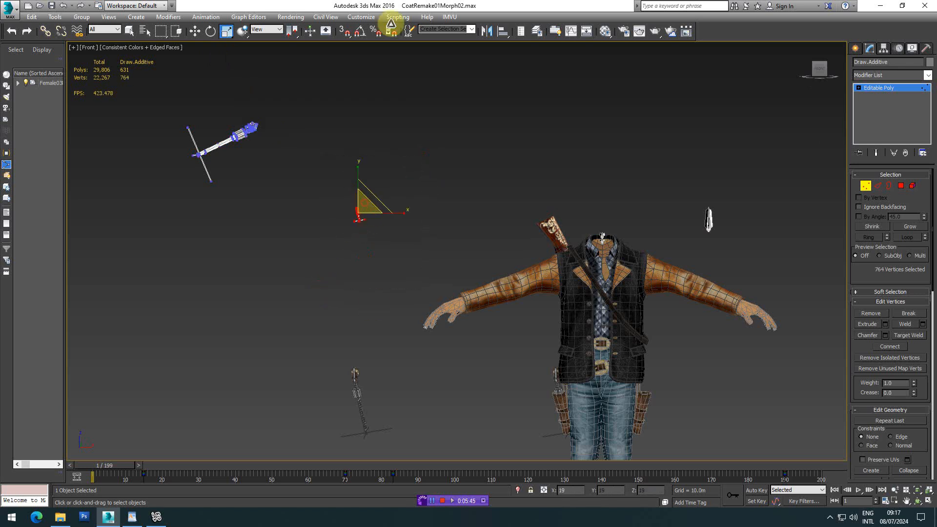
click(408, 368)
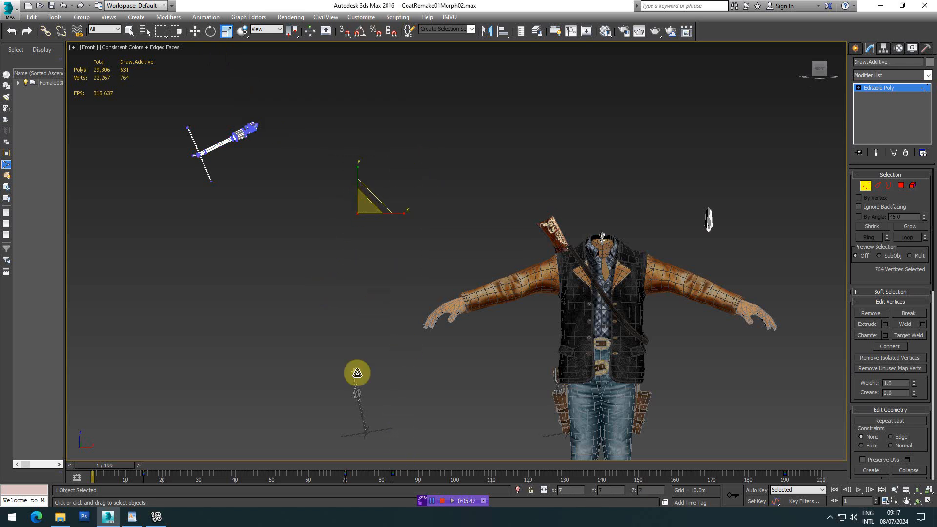
drag(366, 205, 356, 145)
click(436, 167)
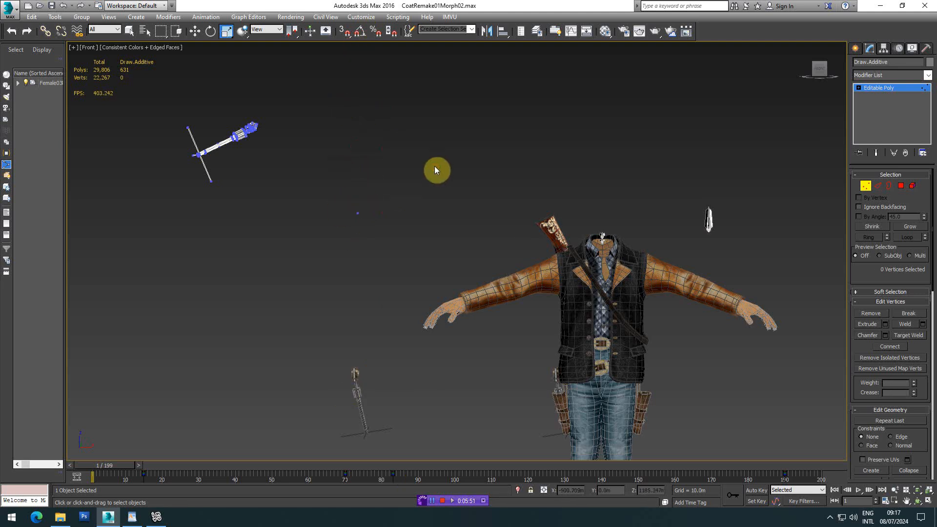
- Leave vertex editing on Draw.Additive and clone the mesh as a copy named Fire.Additive
click(864, 184)
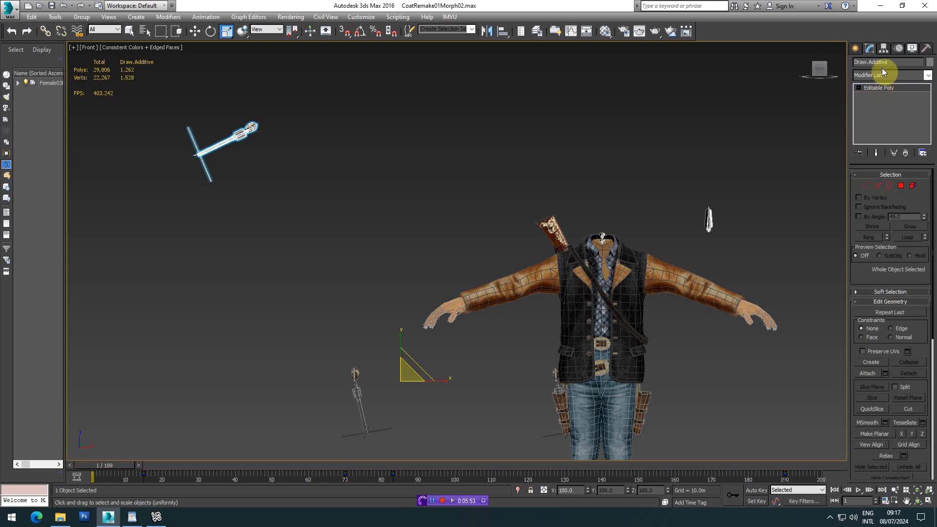
click(427, 138)
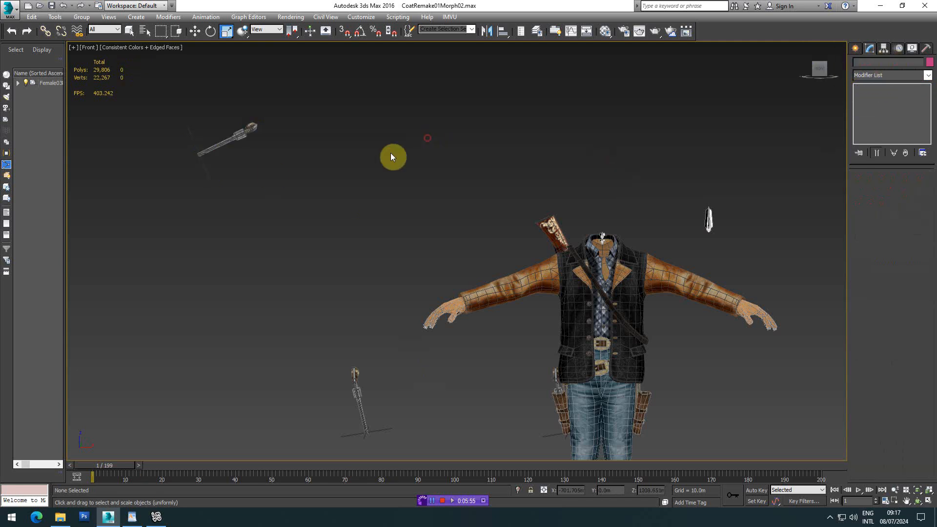
key(q)
click(246, 131)
key(ctrl+v)
click(382, 280)
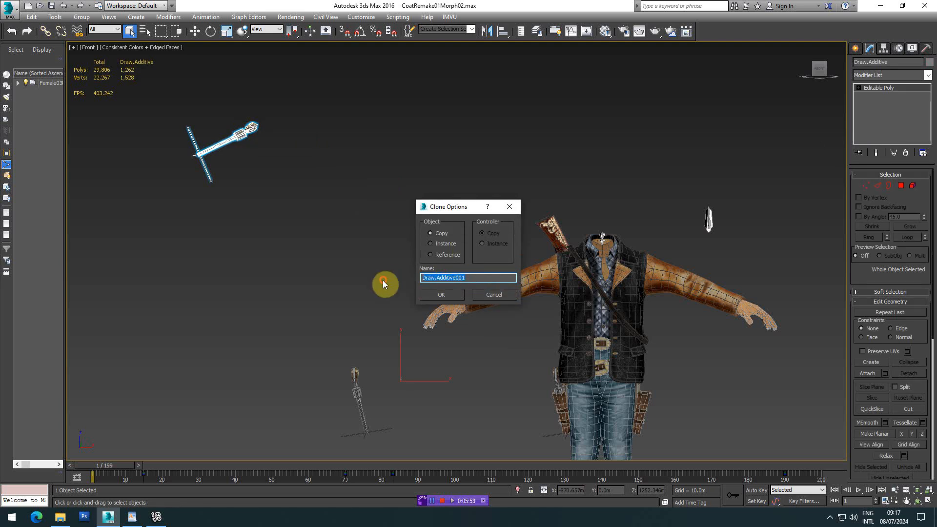
text(Fire)
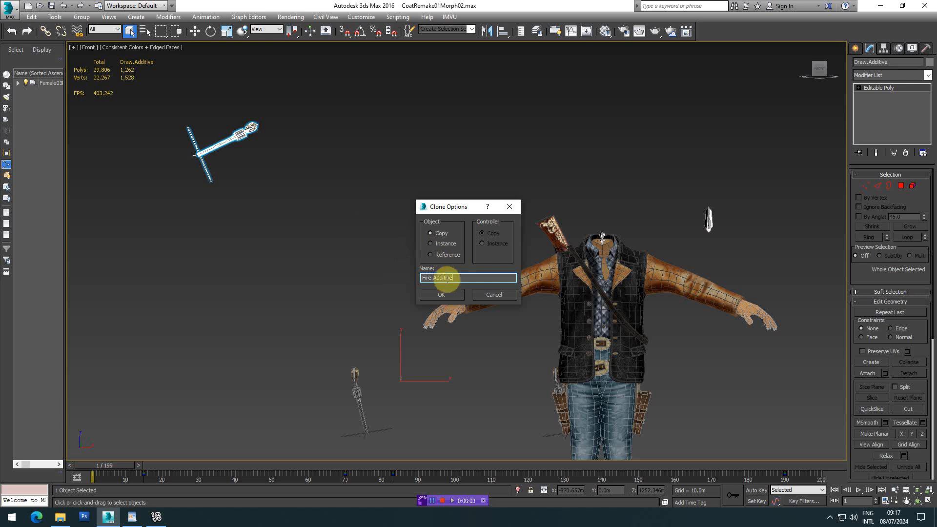
click(466, 281)
double_click(466, 281)
click(443, 294)
- Move the Fire.Additive mesh straight up so it sits above Draw.Additive
scroll(363, 281, down, 4)
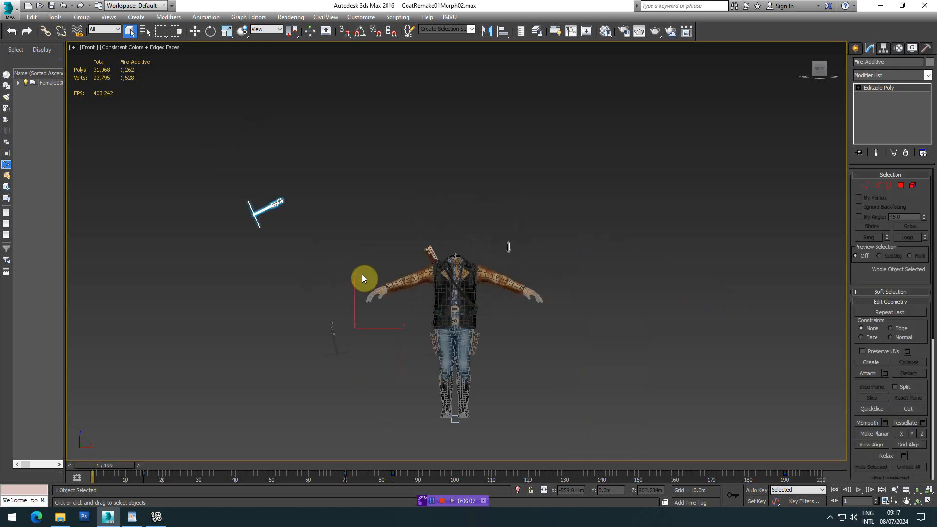
key(w)
drag(352, 295, 362, 220)
- Open the Fire.Additive mesh for vertex editing around the thin flash planes at the revolver's muzzle
scroll(272, 171, up, 4)
scroll(351, 248, up, 8)
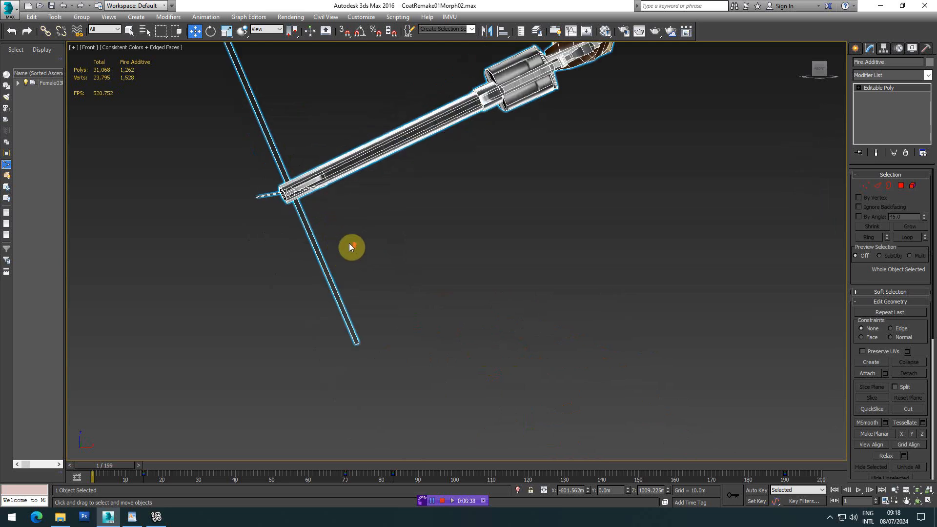
click(865, 186)
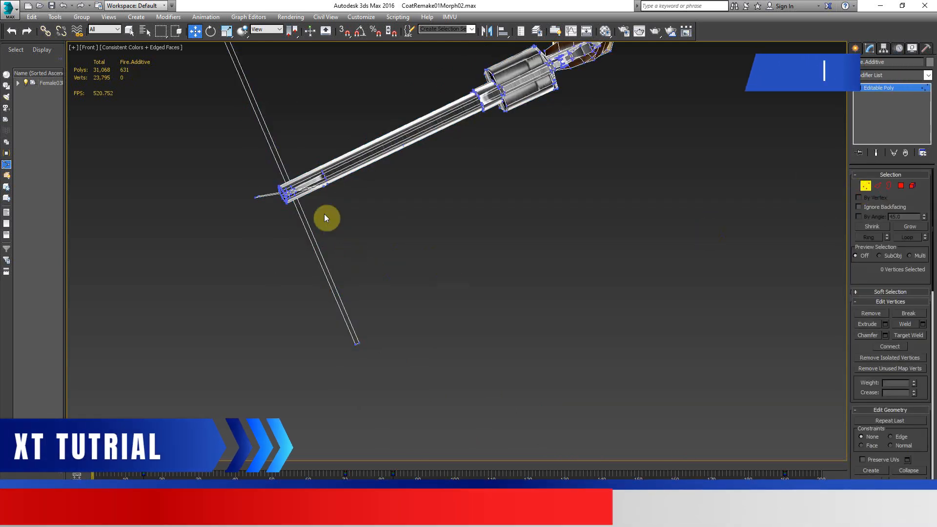
scroll(361, 273, up, 3)
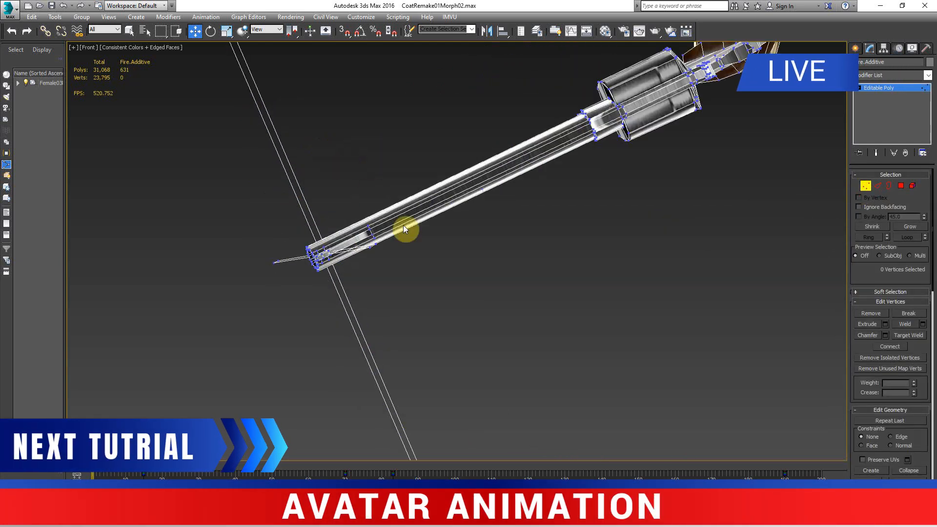
scroll(433, 247, down, 2)
scroll(385, 184, down, 4)
drag(353, 204, 424, 287)
scroll(418, 226, up, 5)
mouse_move(418, 226)
alt+middle_down()
mouse_move(402, 236)
mouse_move(405, 224)
alt+middle_up()
click(402, 273)
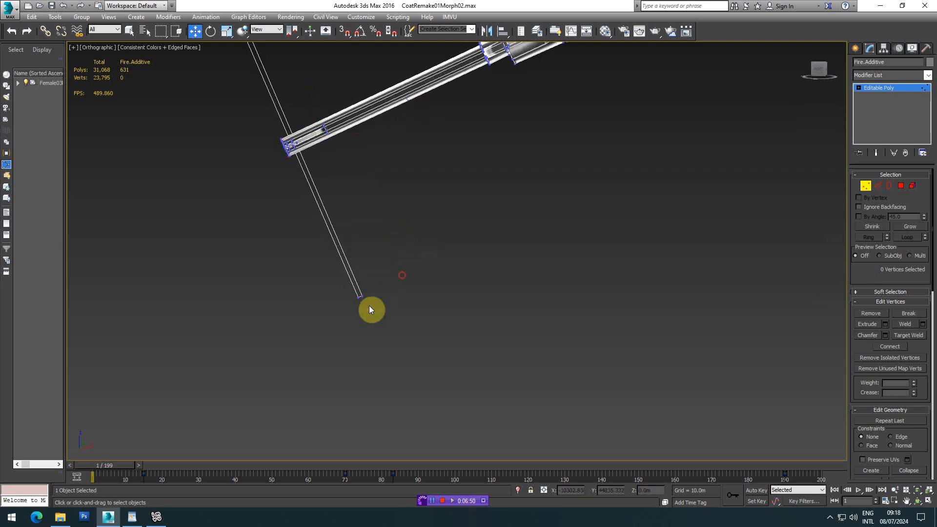
- Select four vertices on one long edge of the muzzle flash planes, covering the long ends and the short cross plane
alt+middle_drag(368, 309, 367, 313)
click(361, 312)
alt+middle_drag(291, 144, 335, 265)
scroll(262, 307, up, 3)
scroll(262, 306, up, 5)
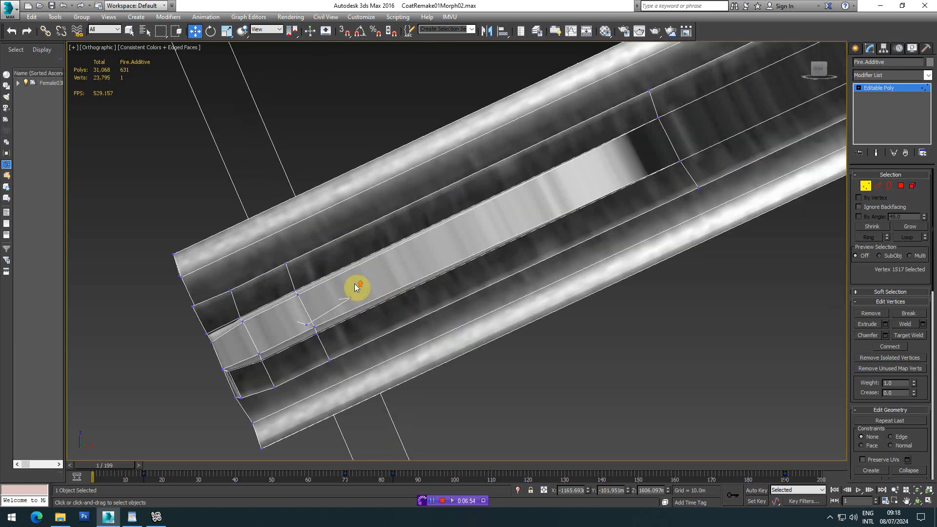
ctrl+click(349, 298)
scroll(395, 297, down, 3)
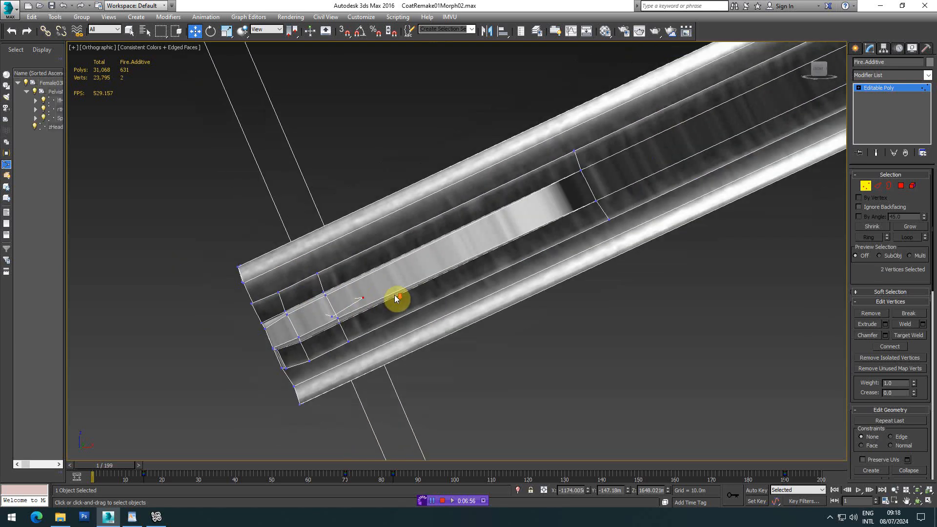
ctrl+click(265, 141)
scroll(259, 159, down, 2)
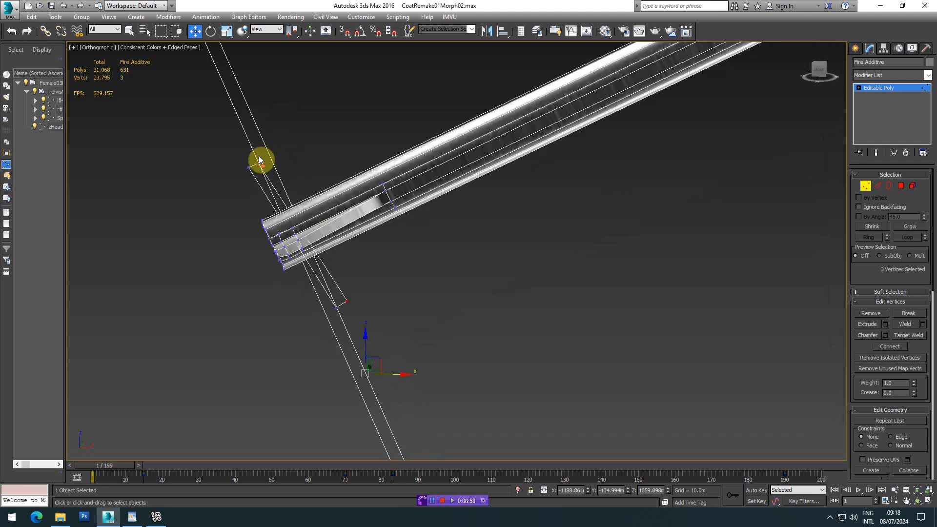
middle_drag(259, 159, 354, 296)
drag(262, 81, 248, 132)
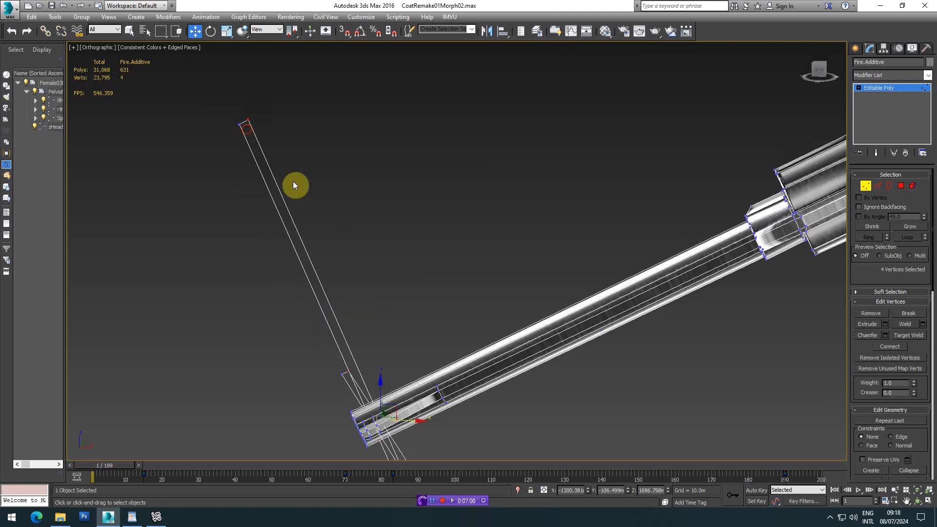
- Grow the vertex selection to eight and shift those vertices slightly along the barrel toward the cylinder
scroll(293, 185, down, 3)
scroll(350, 219, up, 3)
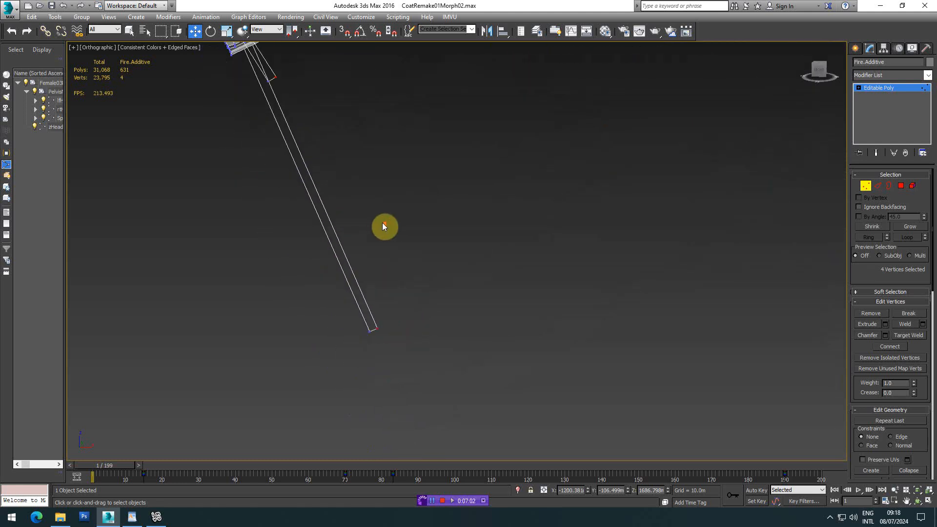
alt+middle_drag(383, 226, 502, 253)
click(819, 73)
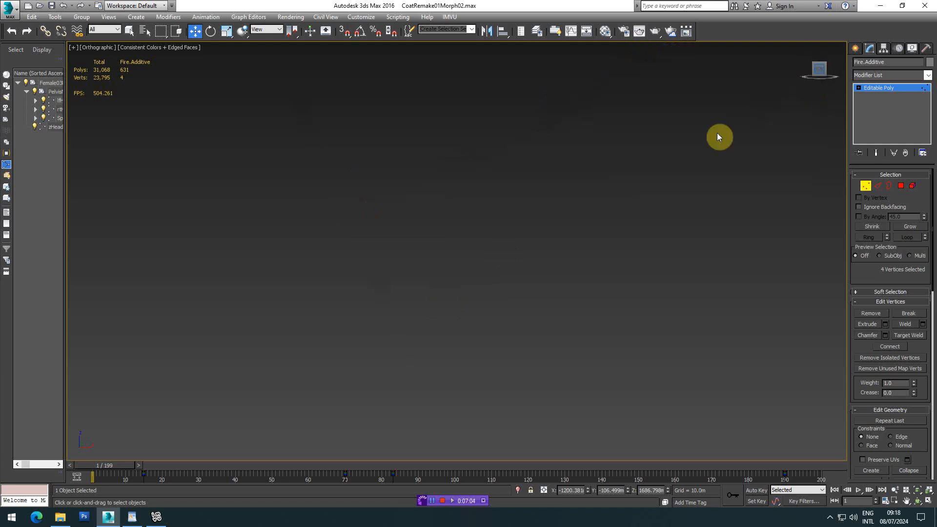
alt+middle_drag(513, 262, 537, 259)
scroll(537, 260, down, 3)
scroll(537, 259, up, 3)
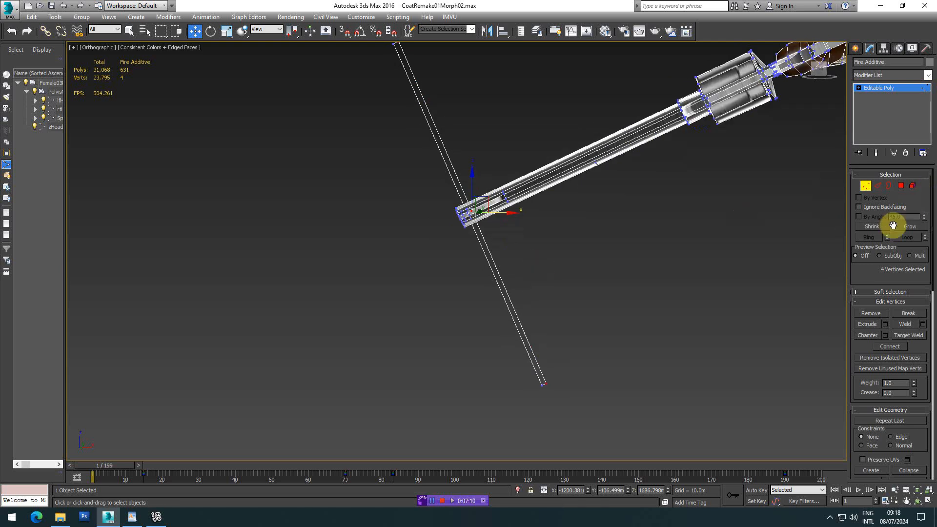
click(908, 226)
middle_drag(539, 246, 495, 233)
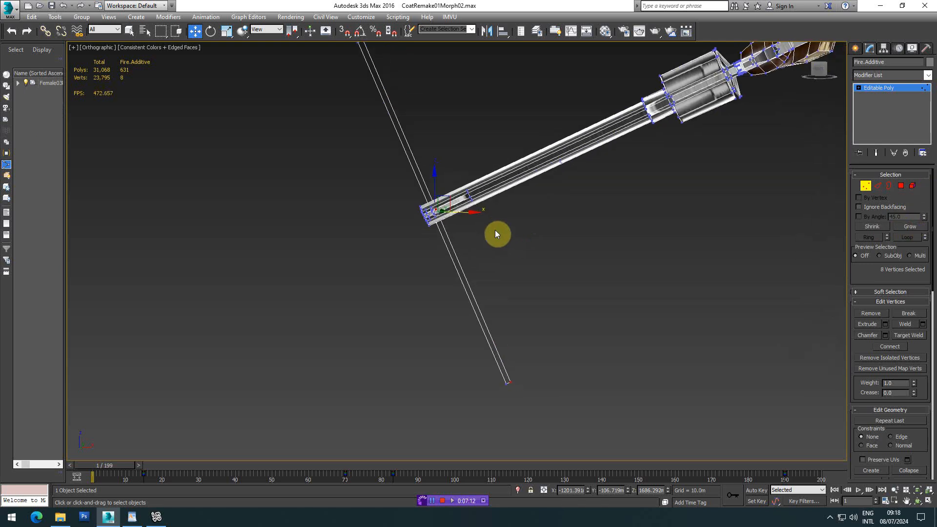
scroll(461, 207, up, 2)
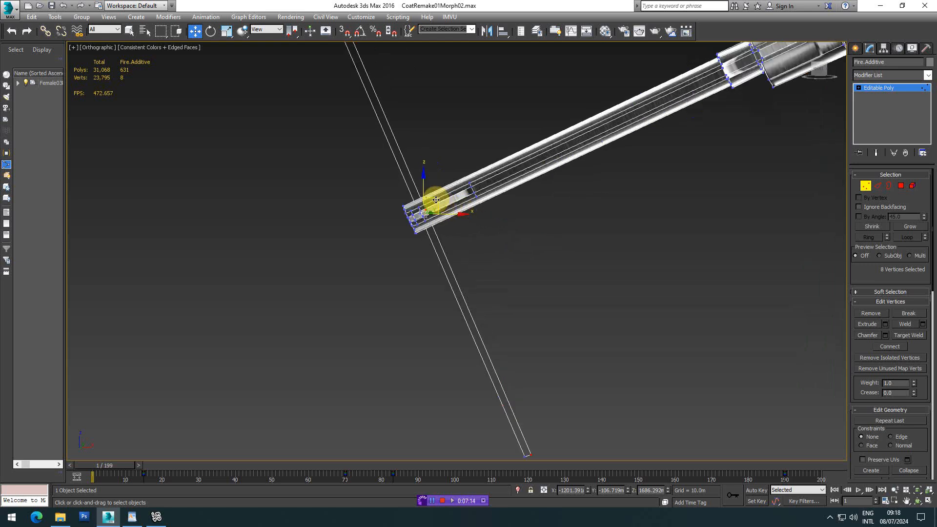
drag(436, 199, 442, 197)
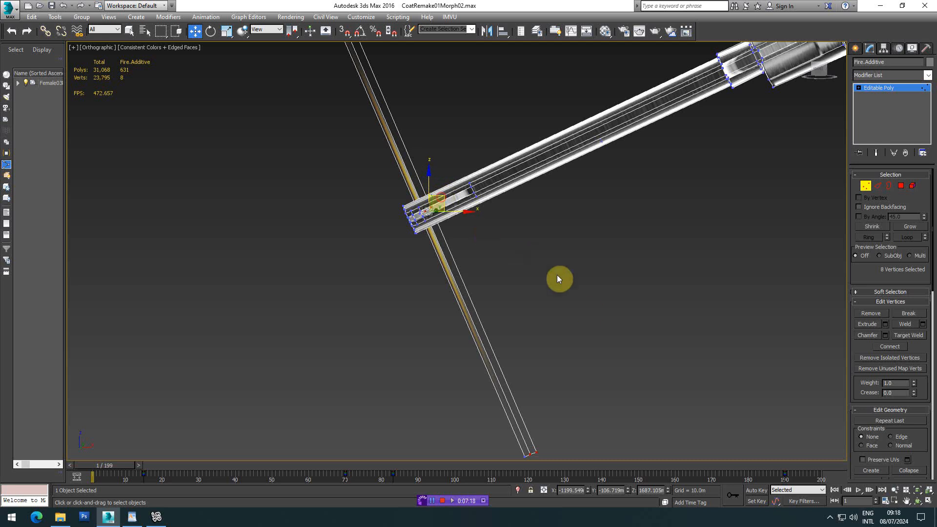
- Grow the selection to twelve vertices and move the flash planes to the barrel tip, at about X -1207.6 m and Z 1683.7 m
middle_drag(557, 276, 563, 272)
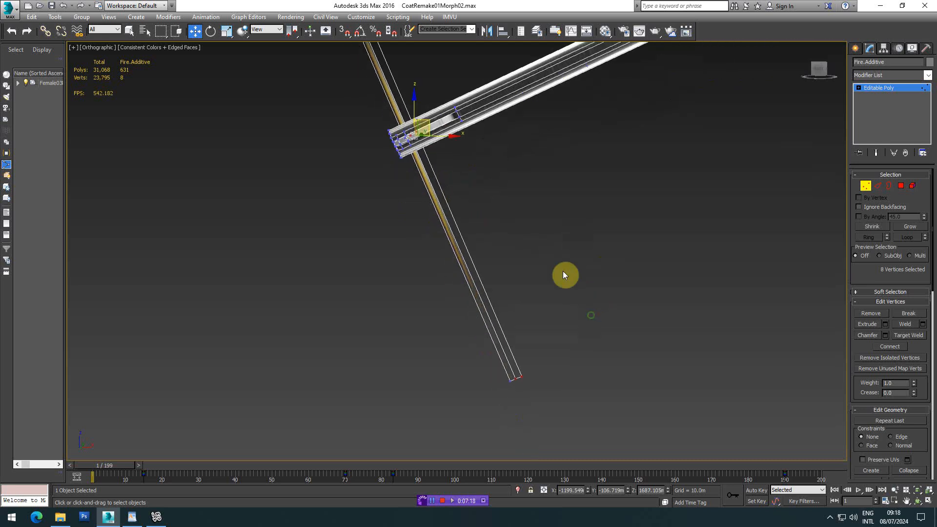
click(905, 226)
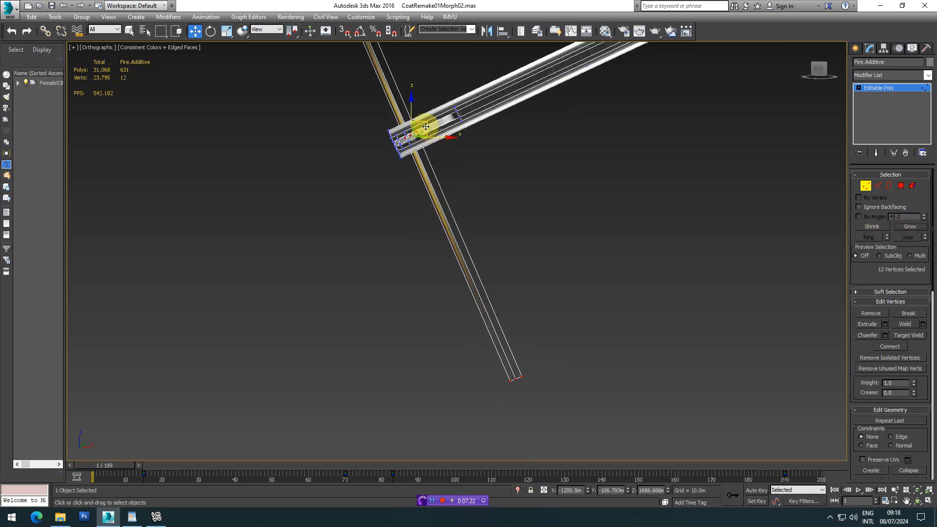
drag(425, 125, 398, 141)
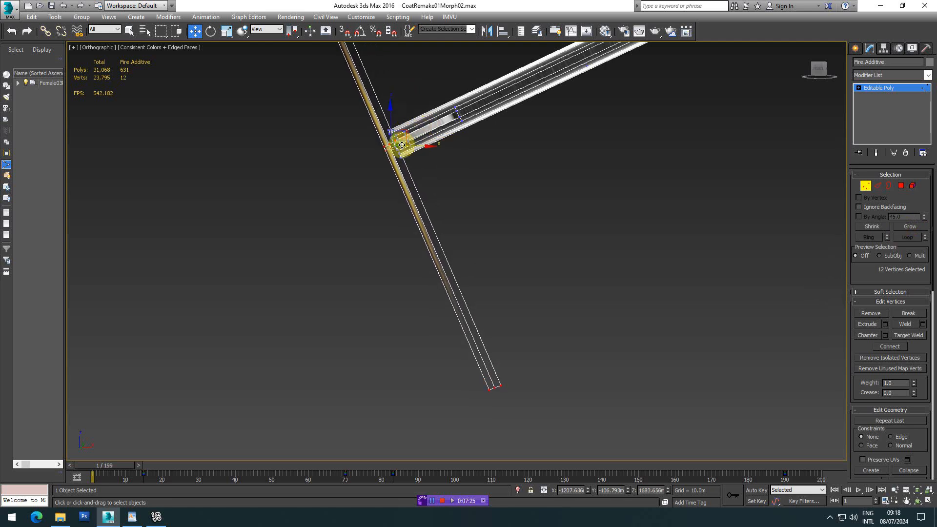
- Reselect all twelve flash plane vertices from two end vertices and move the planes clear of the muzzle
click(872, 227)
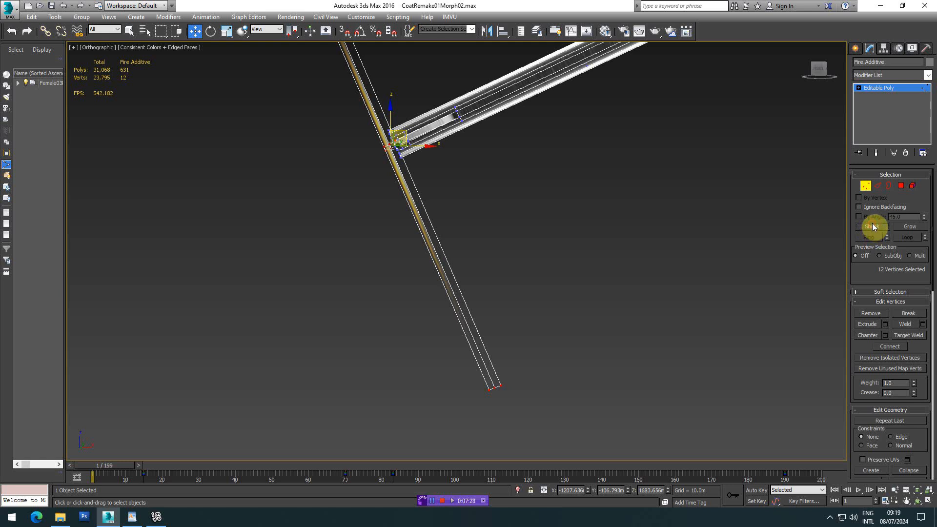
drag(518, 372, 496, 396)
scroll(481, 309, up, 8)
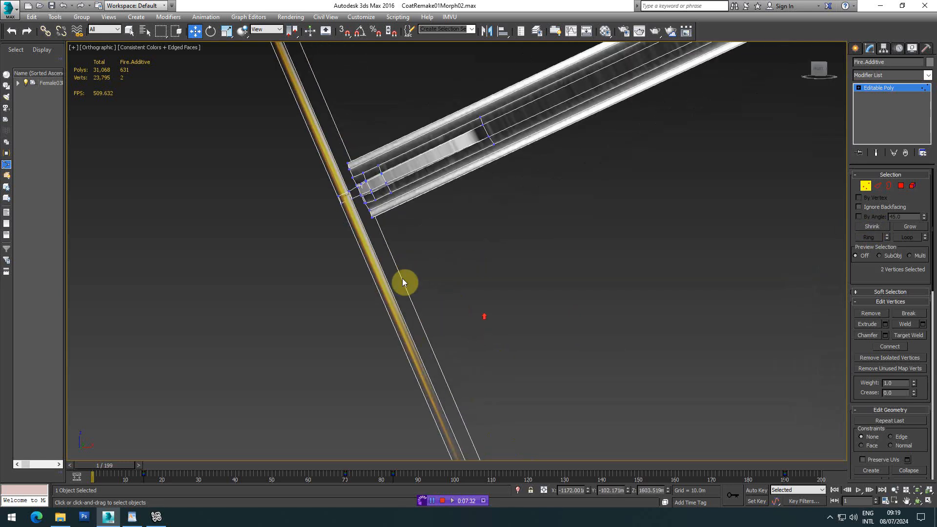
scroll(366, 200, up, 2)
scroll(388, 222, down, 6)
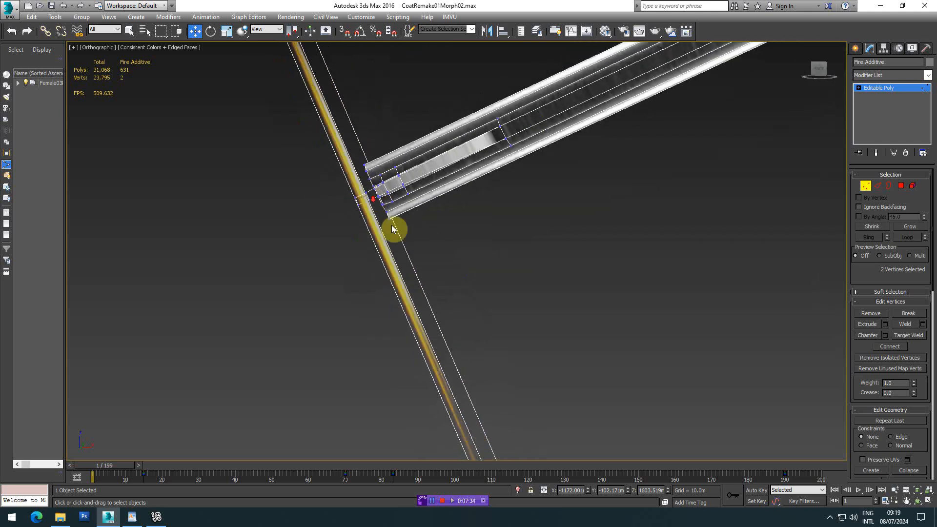
key(ctrl+Page_Up)
scroll(620, 263, down, 4)
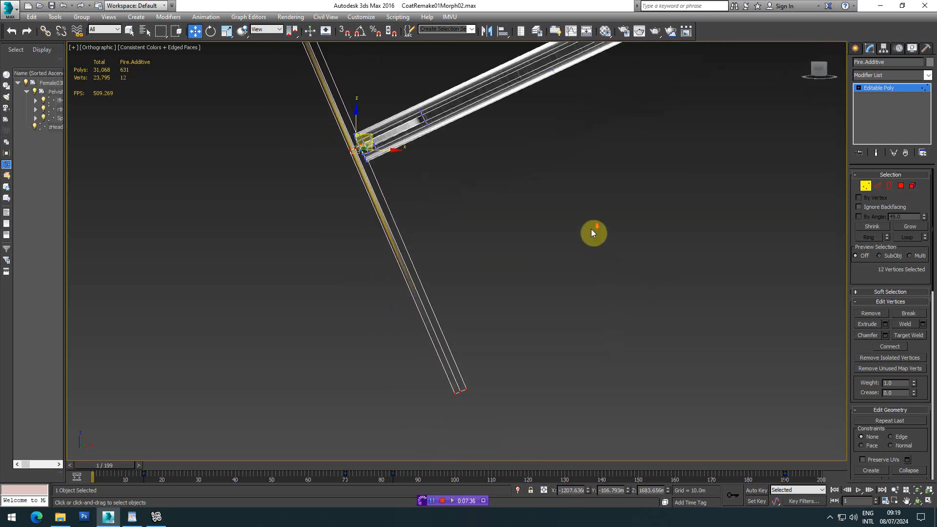
drag(438, 229, 431, 235)
- Select eight vertices of the flash planes on the barrel side and move them toward the muzzle to widen the flash
drag(466, 422, 508, 406)
scroll(507, 406, up, 5)
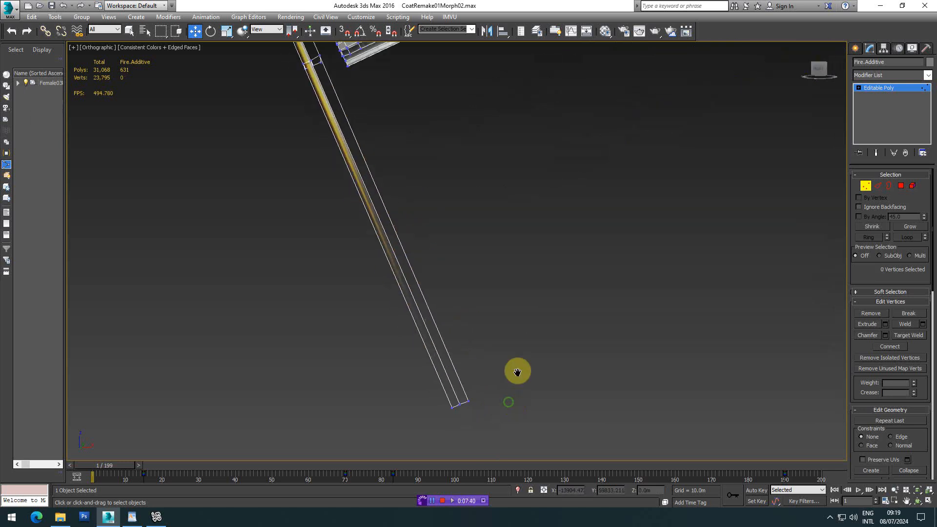
middle_drag(433, 380, 335, 167)
scroll(443, 351, up, 3)
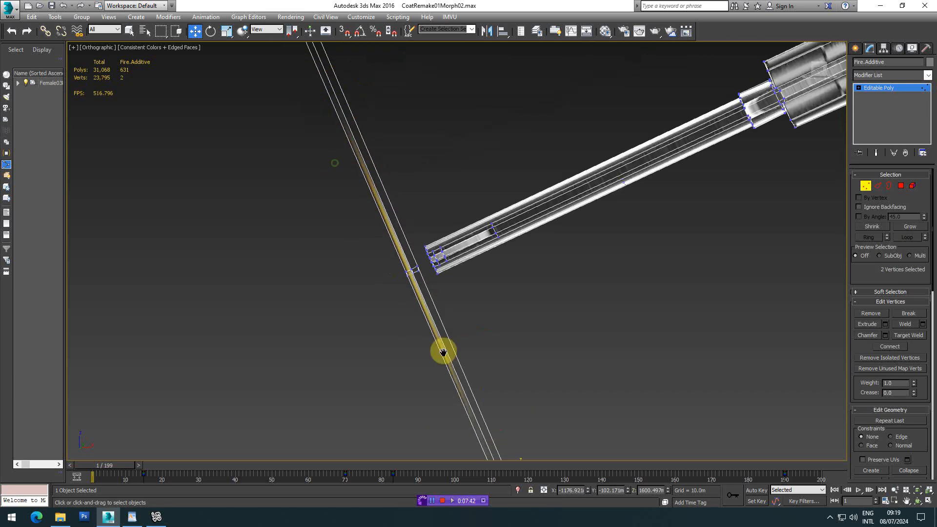
middle_drag(444, 351, 390, 141)
scroll(362, 171, down, 6)
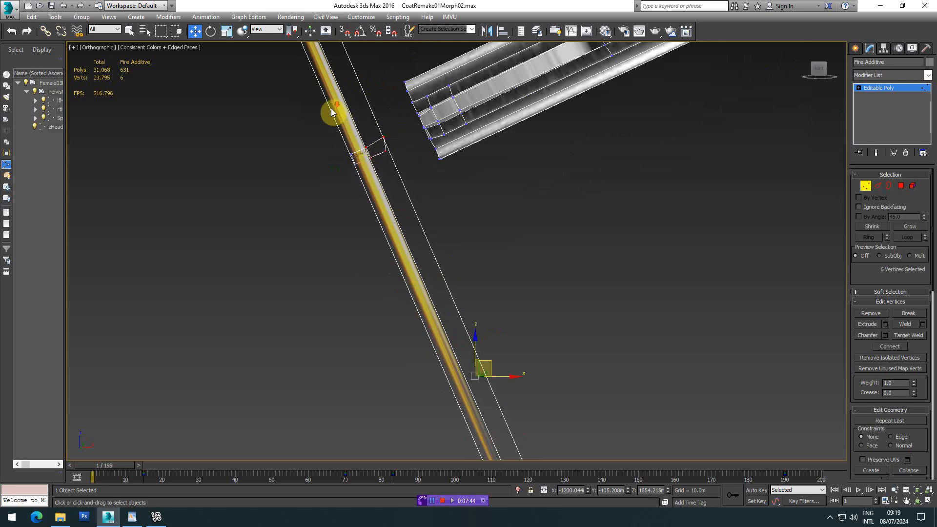
ctrl+click(397, 272)
scroll(354, 151, up, 6)
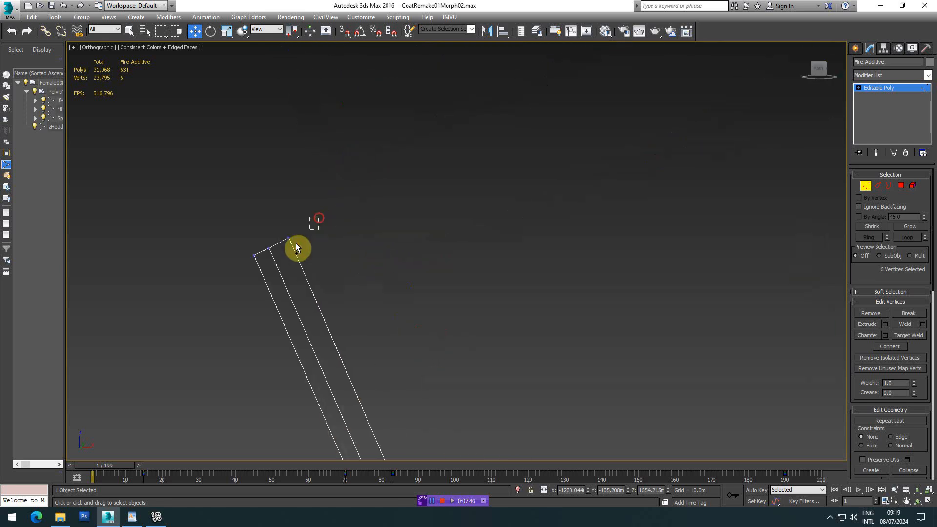
scroll(280, 266, down, 6)
scroll(349, 288, up, 6)
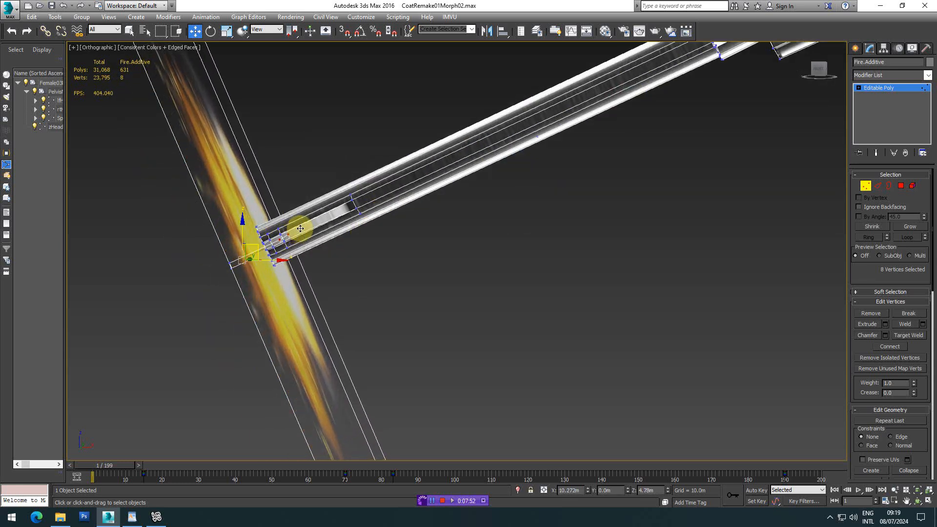
- Select the four outer vertices of the flash planes and move them far forward of the muzzle to stretch the flash
scroll(303, 231, down, 6)
scroll(309, 268, up, 5)
click(324, 287)
ctrl+drag(276, 225, 283, 203)
ctrl+click(250, 119)
scroll(293, 178, down, 3)
scroll(283, 205, up, 5)
drag(277, 212, 80, 294)
scroll(147, 287, down, 3)
middle_drag(191, 262, 347, 243)
scroll(229, 278, up, 2)
drag(230, 277, 196, 291)
- Examine the enlarged muzzle flash from several angles and return to the front view
scroll(335, 254, down, 2)
scroll(395, 249, down, 2)
scroll(395, 265, up, 2)
alt+middle_drag(395, 266, 482, 324)
middle_drag(496, 362, 458, 211)
alt+middle_drag(383, 349, 335, 233)
scroll(447, 291, down, 2)
scroll(335, 233, down, 3)
click(818, 71)
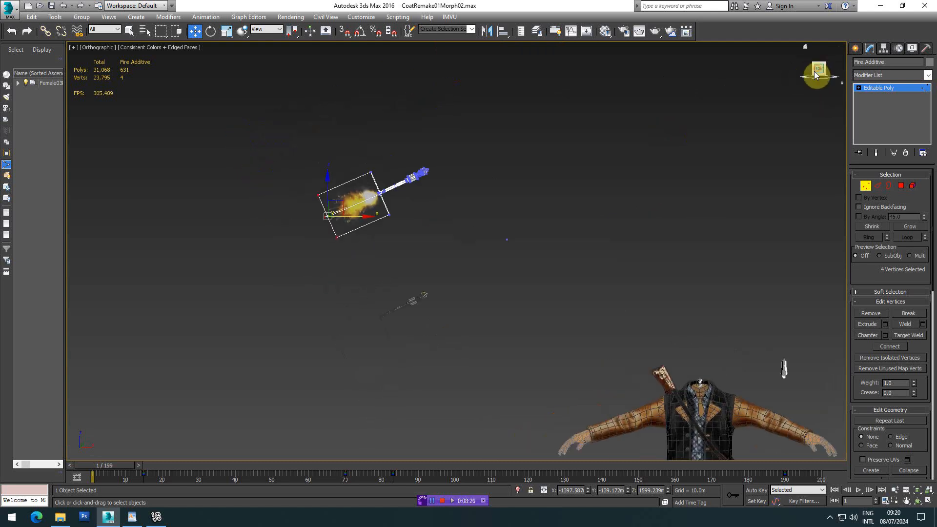
middle_drag(533, 232, 442, 255)
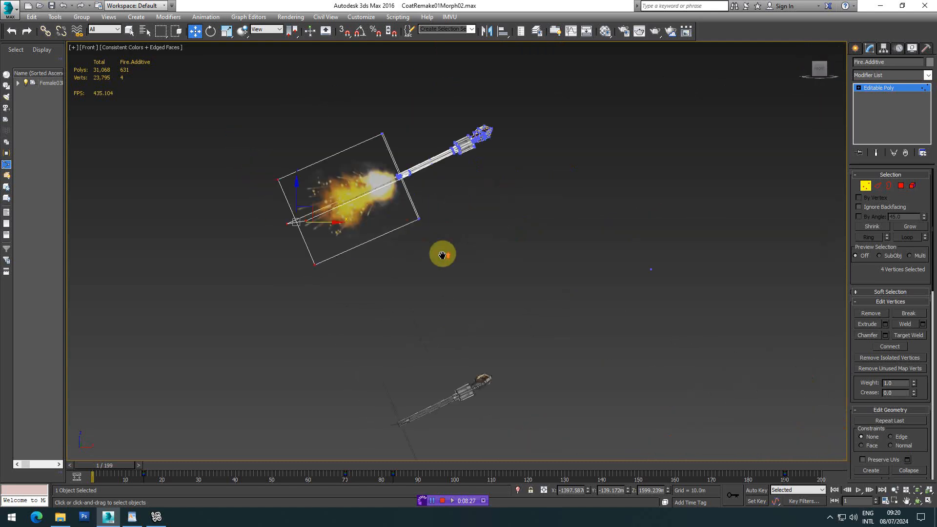
- Finish vertex editing on Fire.Additive and select both floating morph target revolvers, Draw.Additive and Fire.Additive
click(865, 186)
scroll(397, 174, down, 5)
click(453, 196)
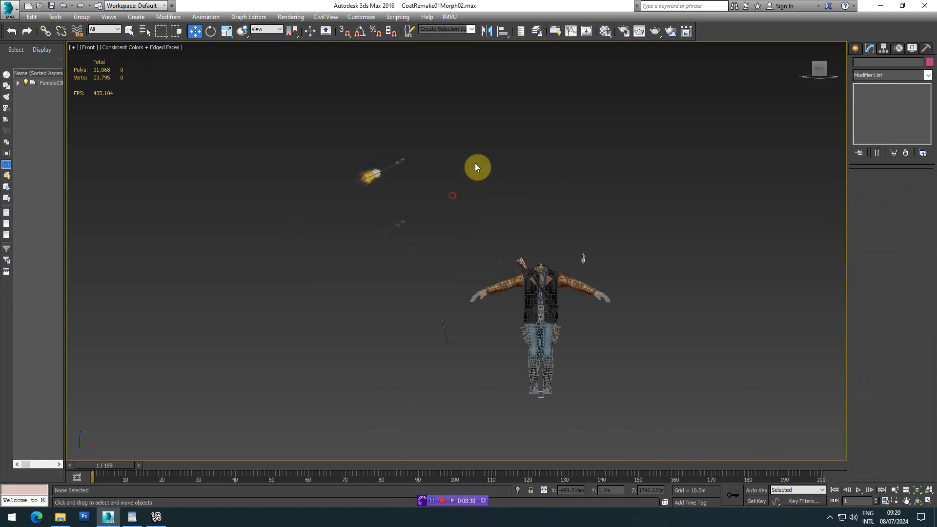
scroll(414, 203, up, 4)
drag(354, 282, 274, 115)
scroll(312, 145, down, 3)
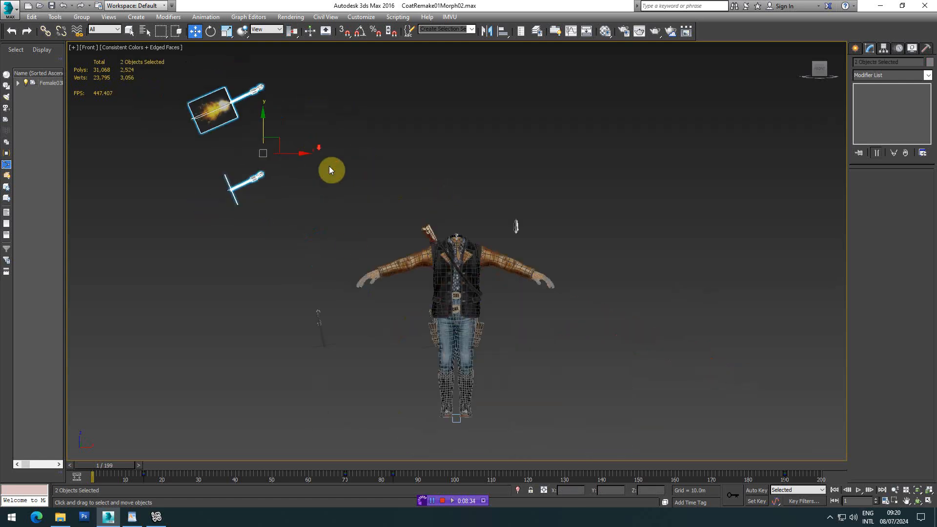
- Switch to the Morp Guides notes in WordPad and review the line about linking the morph target mesh to the parent
click(132, 516)
drag(230, 265, 95, 264)
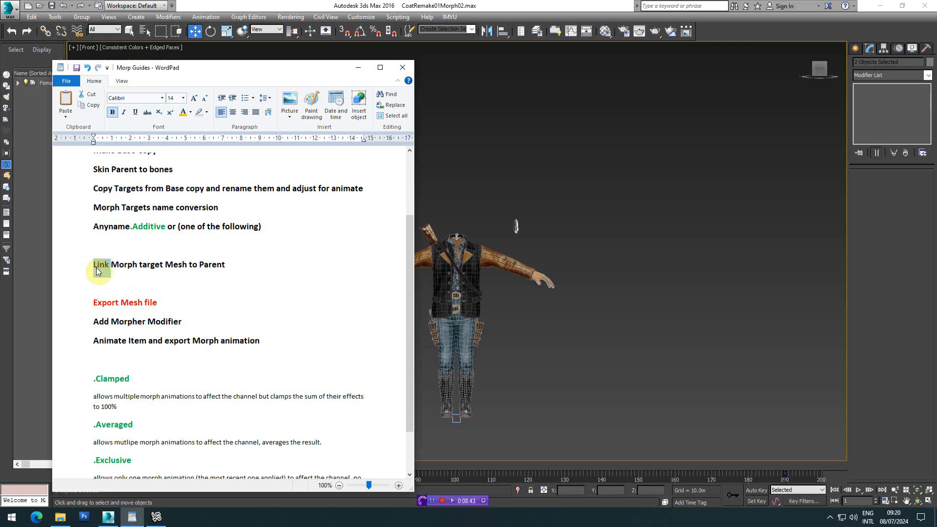
click(153, 265)
double_click(176, 264)
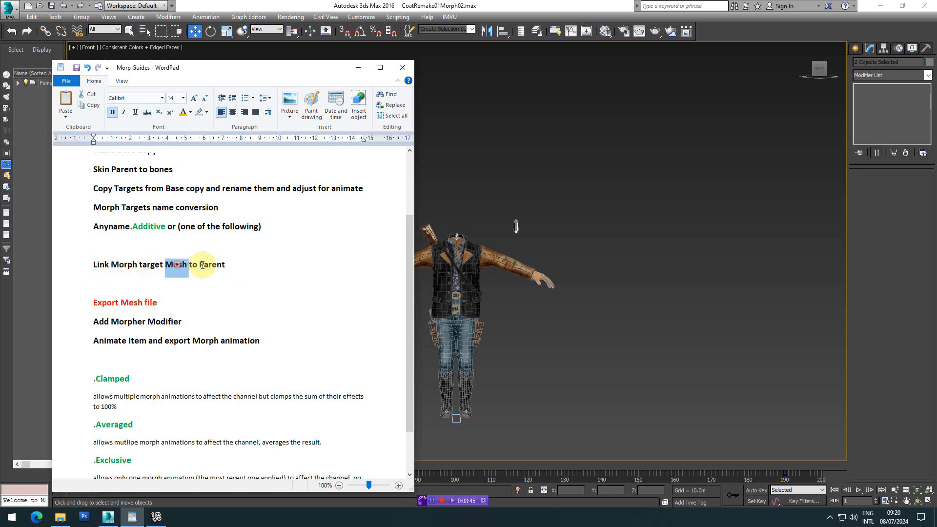
click(140, 265)
double_click(215, 264)
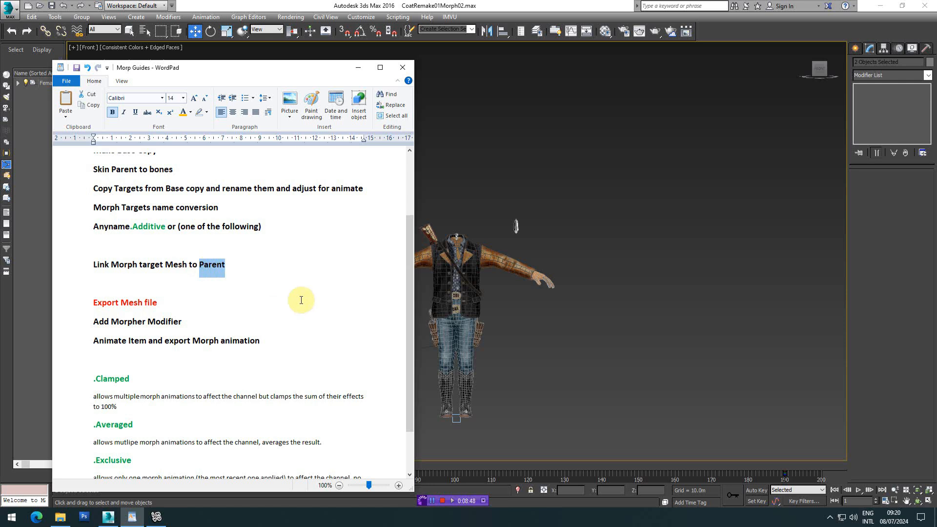
- Back in 3ds Max, link Draw.Additive and Fire.Additive to Parent Revolver Mesh, choosing the parent from the object list with bones filtered out
click(552, 353)
drag(243, 220, 226, 91)
click(45, 30)
scroll(254, 250, up, 2)
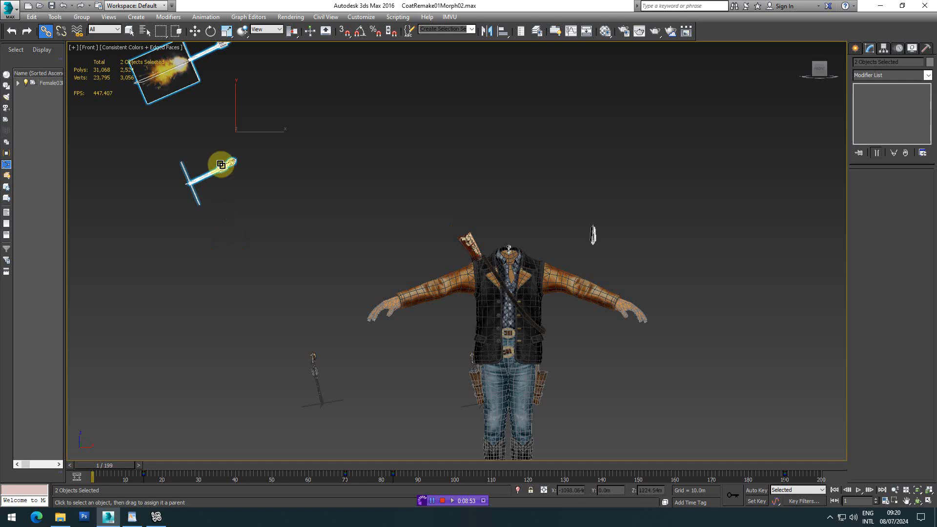
click(145, 32)
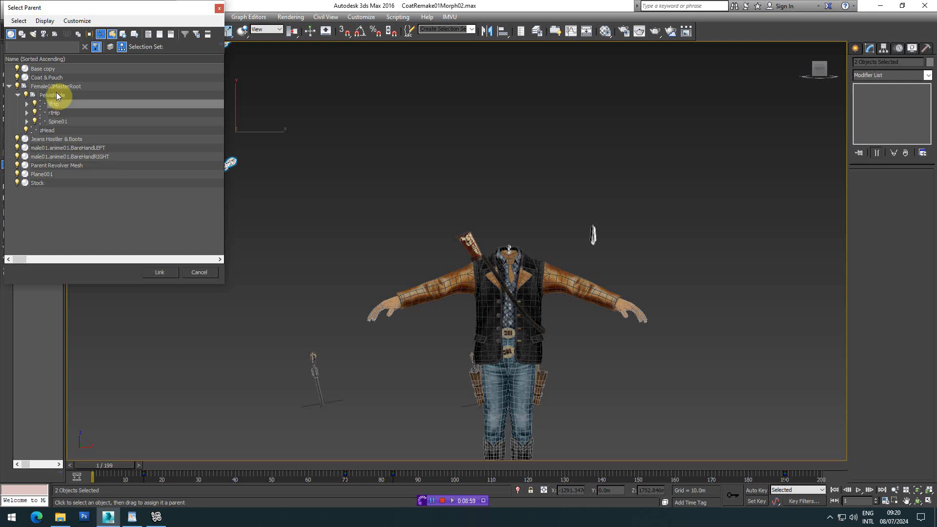
click(100, 34)
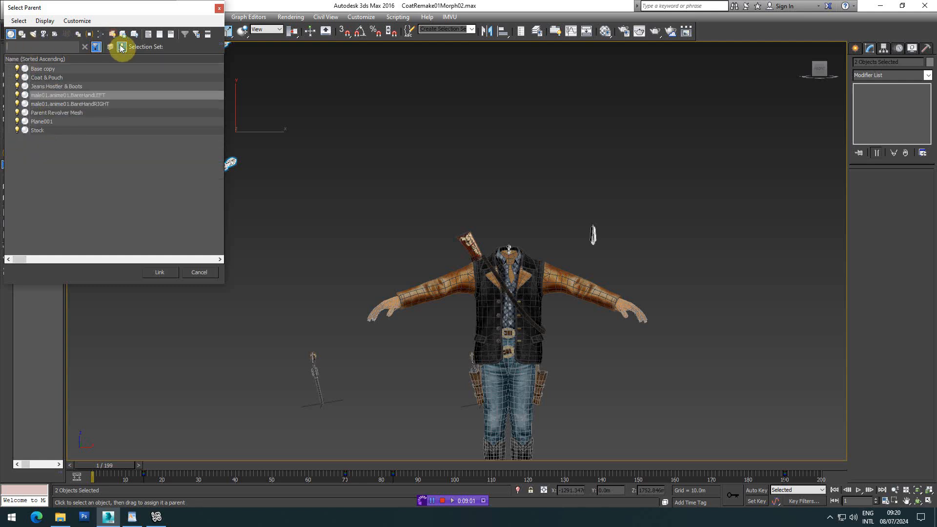
click(122, 47)
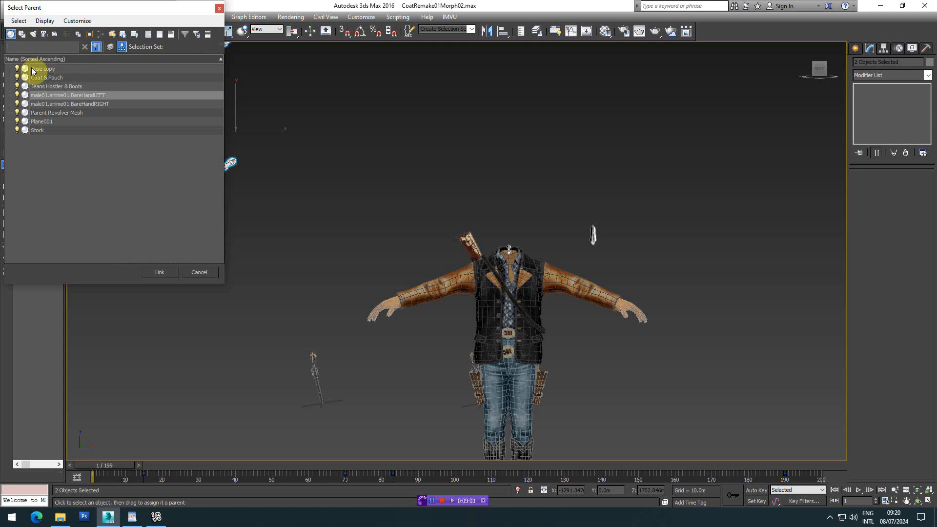
click(57, 114)
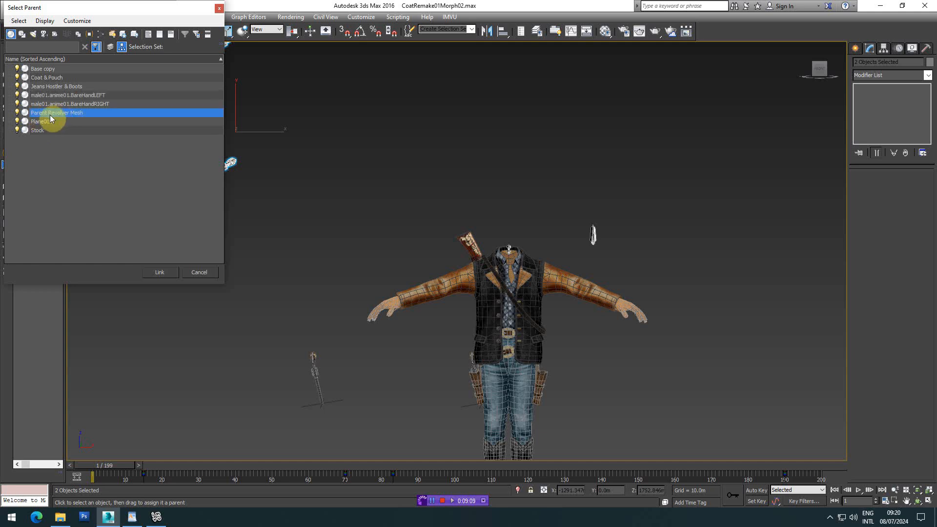
click(159, 273)
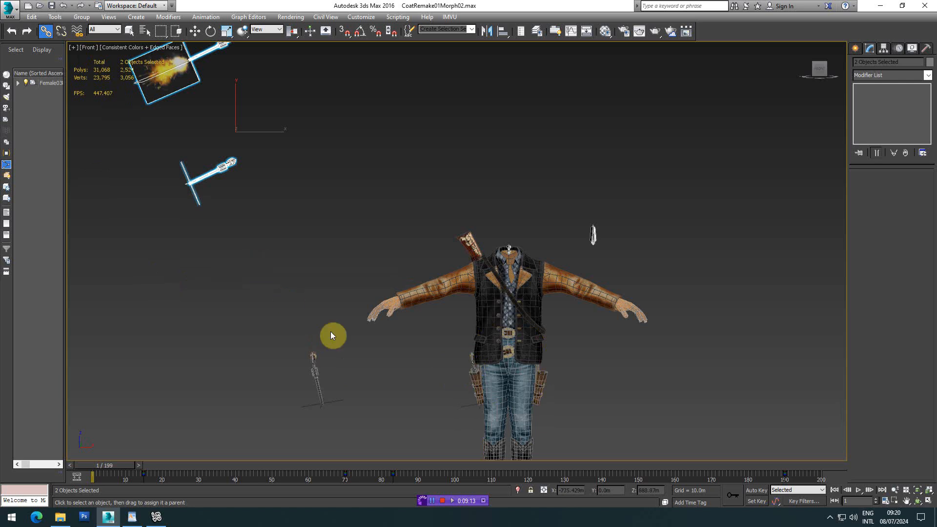
- Check in the scene object list whether Draw.Additive and Fire.Additive are children of Parent Revolver Mesh
click(145, 30)
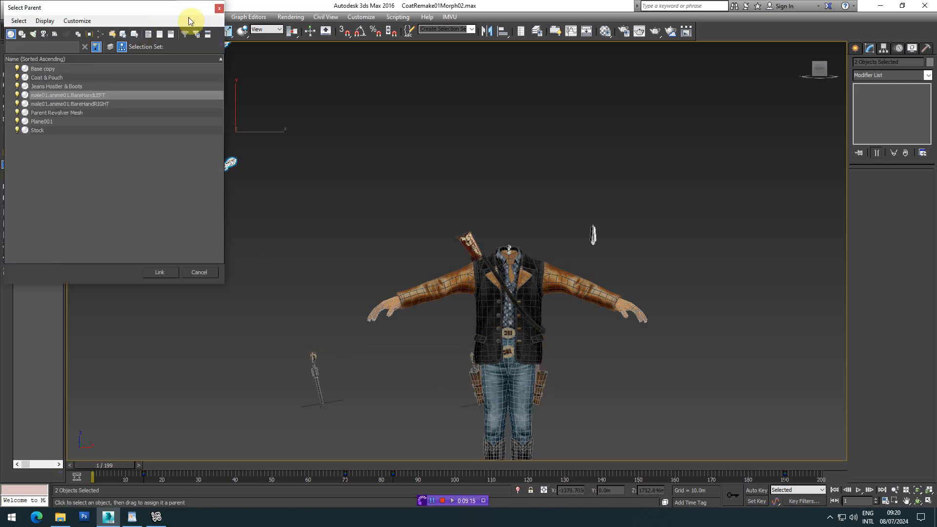
click(219, 8)
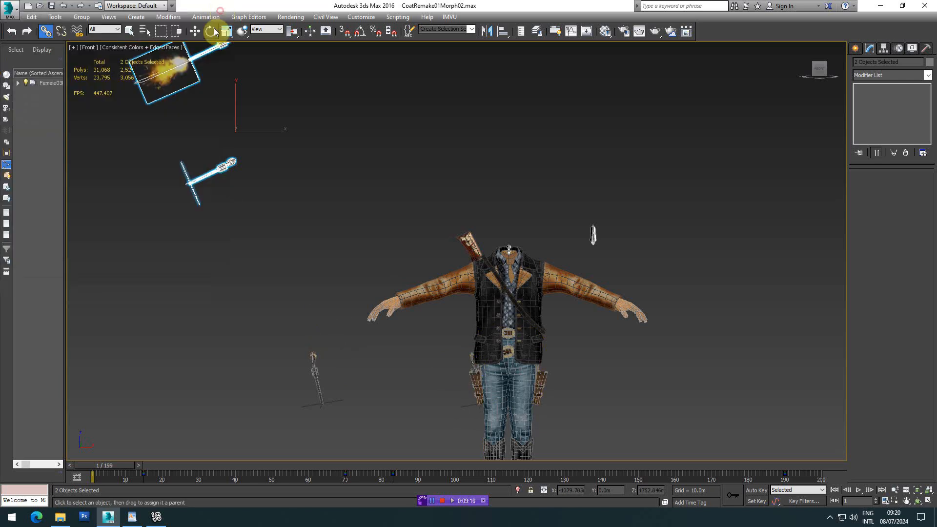
click(143, 31)
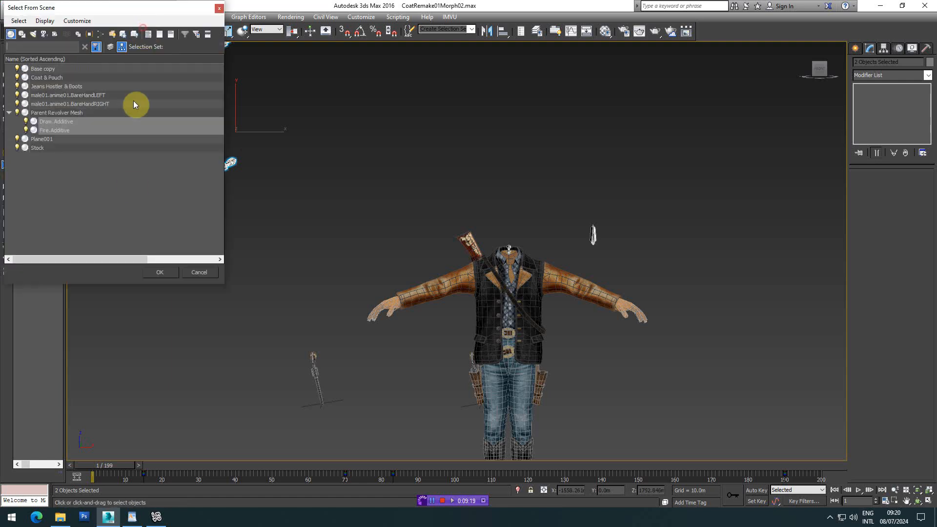
click(47, 112)
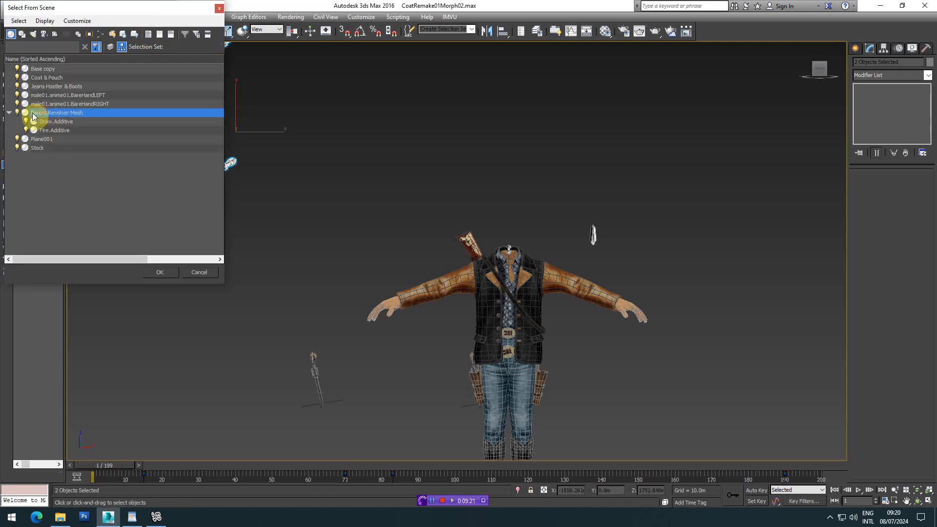
click(60, 122)
click(58, 130)
click(57, 112)
click(58, 122)
click(65, 131)
click(66, 122)
click(64, 104)
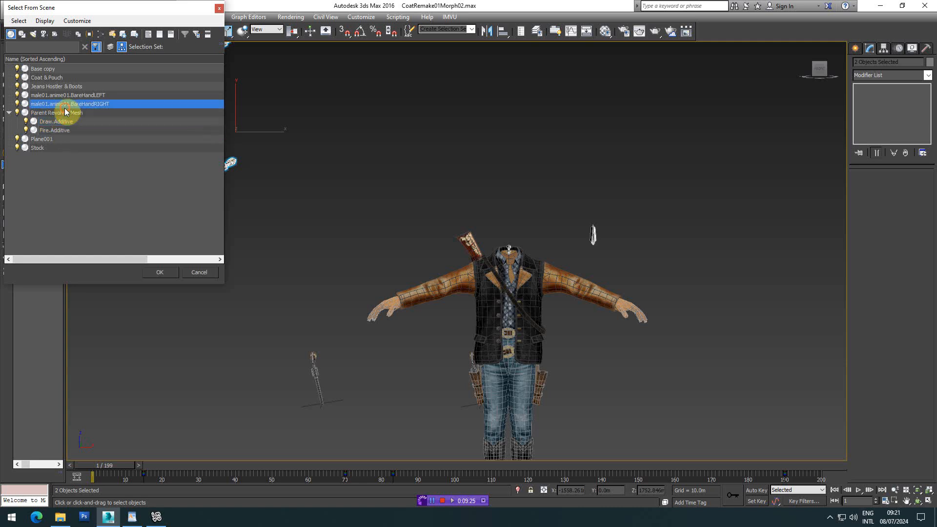
click(64, 113)
click(67, 123)
click(73, 129)
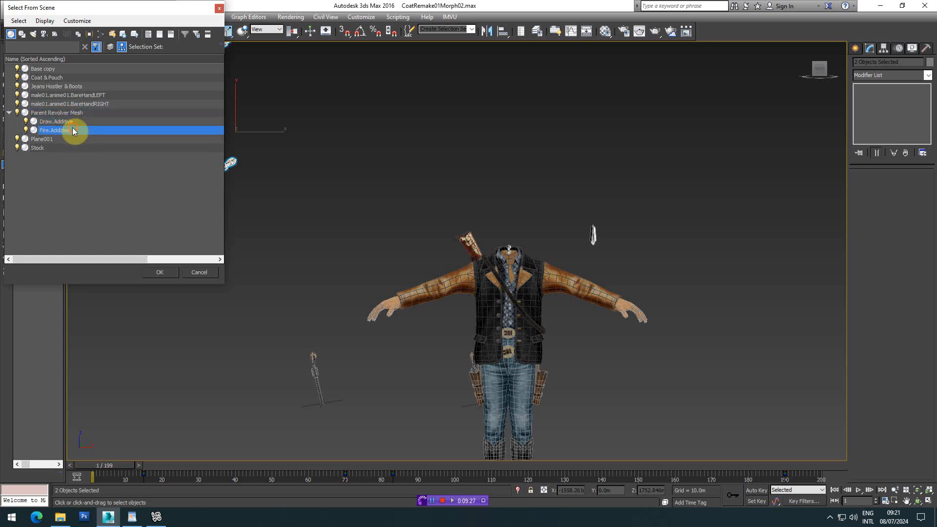
- Select Parent Revolver Mesh at the avatar's hip and add a Morpher modifier above its Skin modifier
click(72, 113)
click(164, 275)
middle_drag(316, 288, 270, 256)
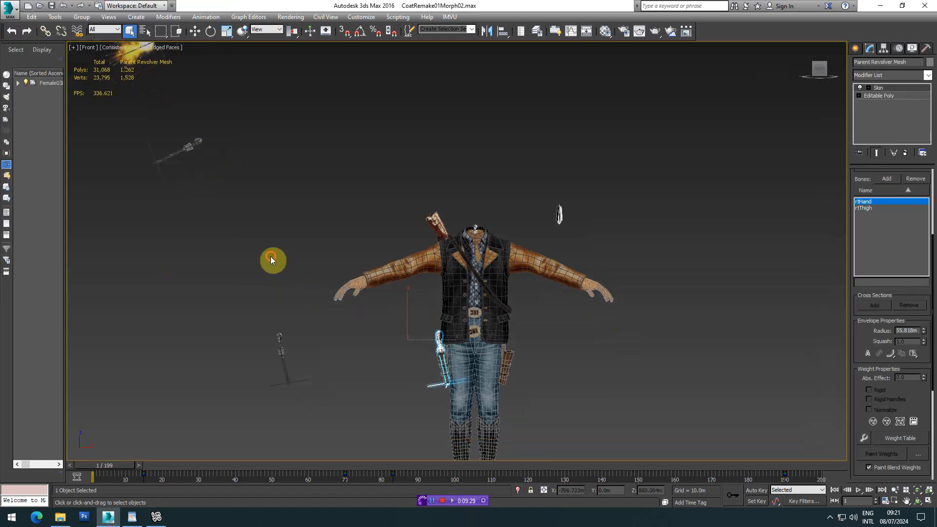
click(270, 256)
scroll(271, 255, down, 2)
scroll(363, 332, up, 3)
click(441, 300)
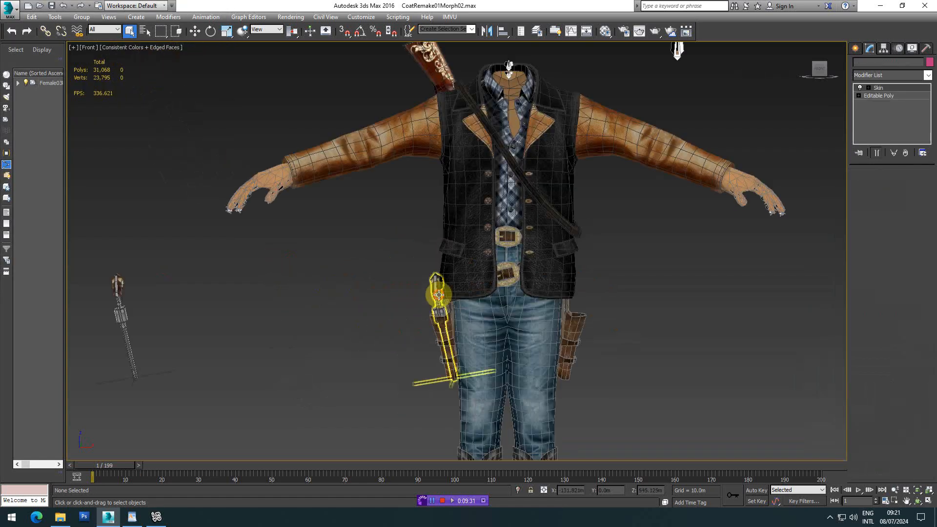
scroll(324, 276, down, 3)
scroll(326, 274, up, 4)
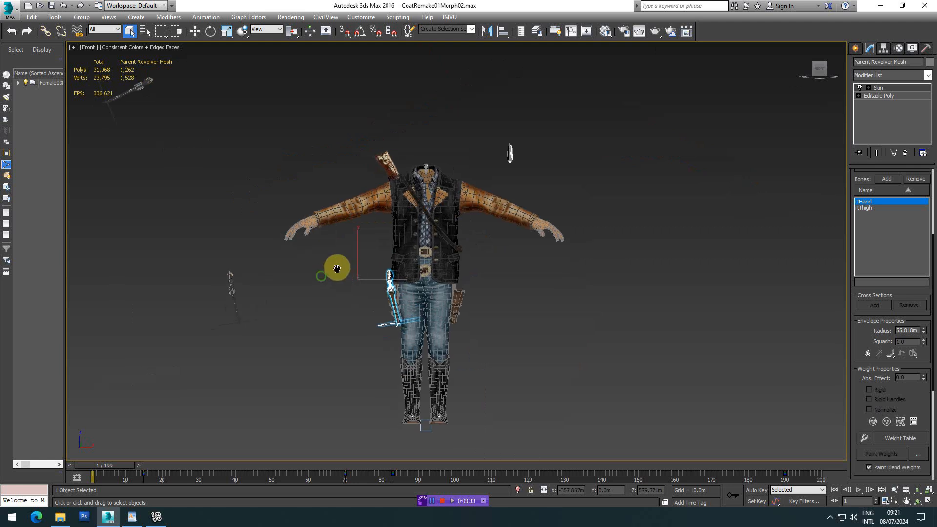
click(928, 76)
text(morph)
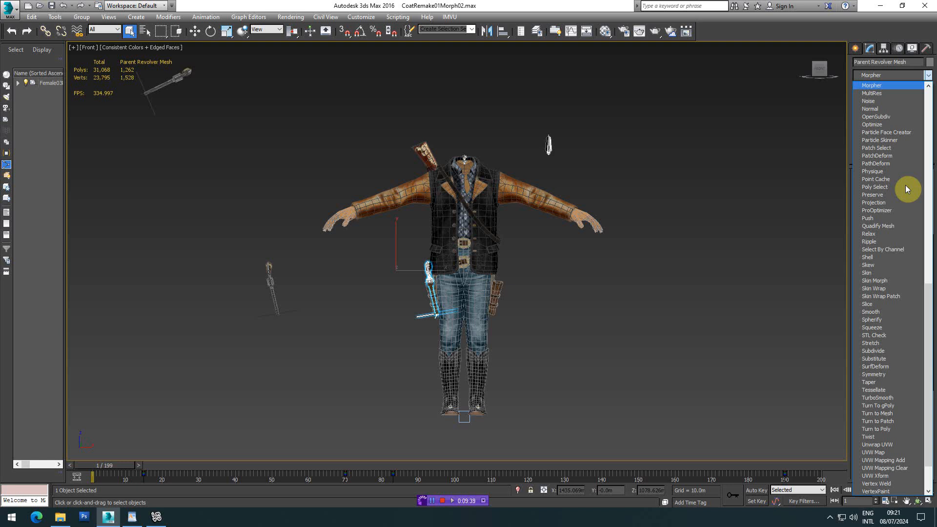
click(879, 88)
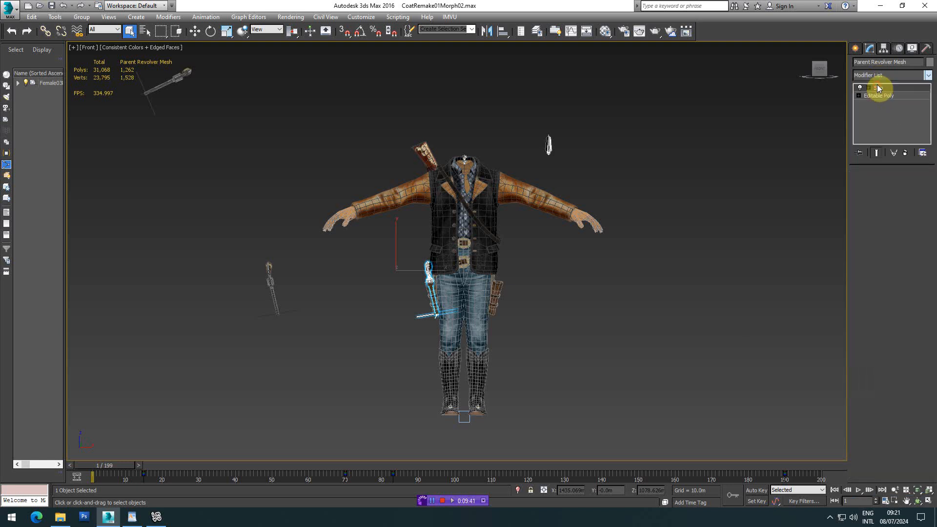
- Load Draw.Additive into the first Morpher channel and Fire.Additive into the second by picking the revolvers from the scene
right_click(885, 235)
click(889, 239)
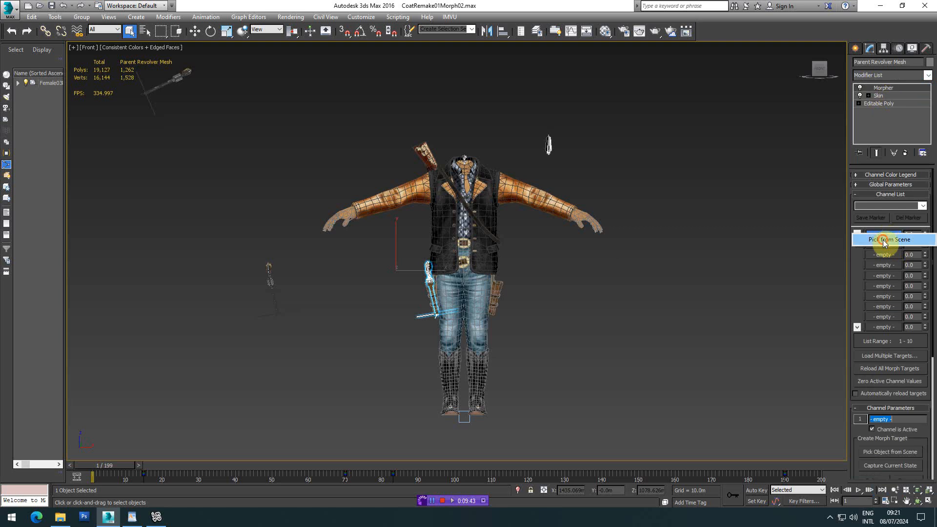
scroll(294, 166, down, 3)
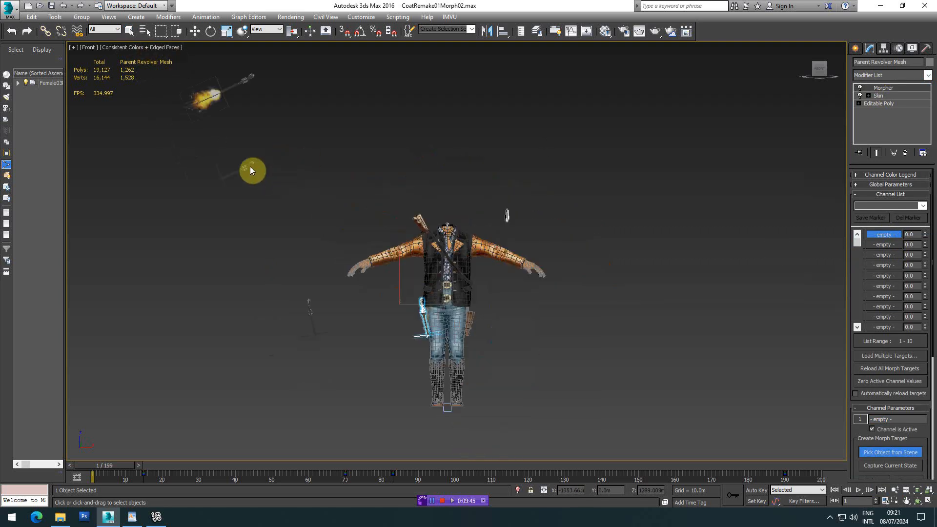
click(249, 166)
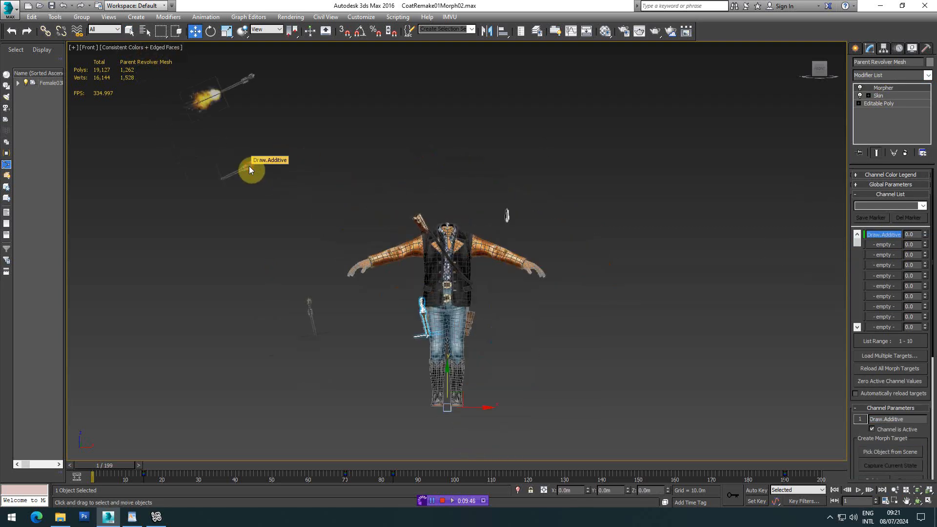
right_click(882, 245)
click(885, 252)
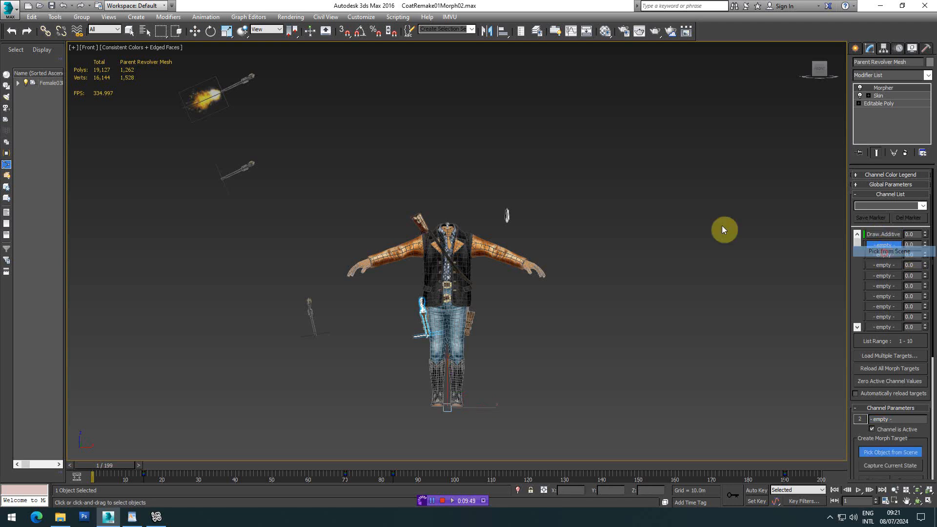
click(241, 82)
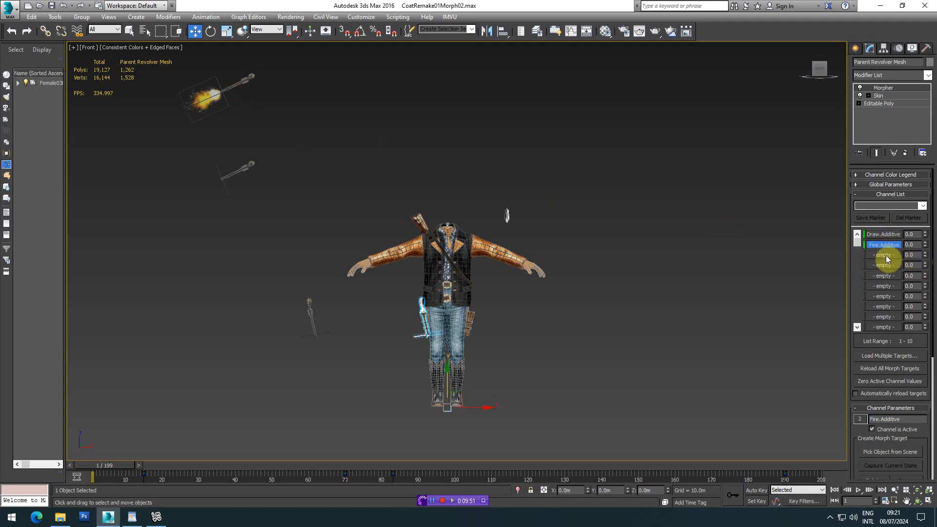
- Turn on Auto Key and delete all existing keys of Parent Revolver Mesh from the timeline
click(869, 235)
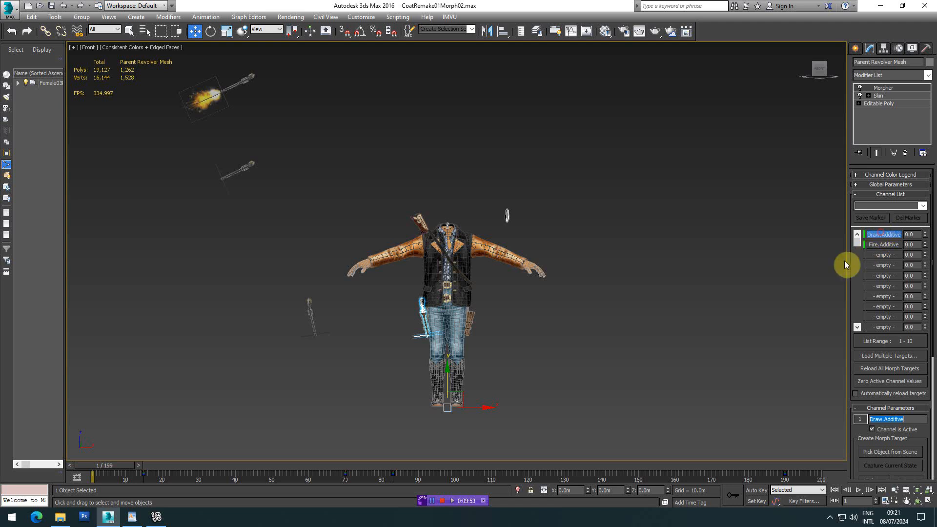
scroll(382, 302, up, 4)
middle_drag(386, 307, 384, 309)
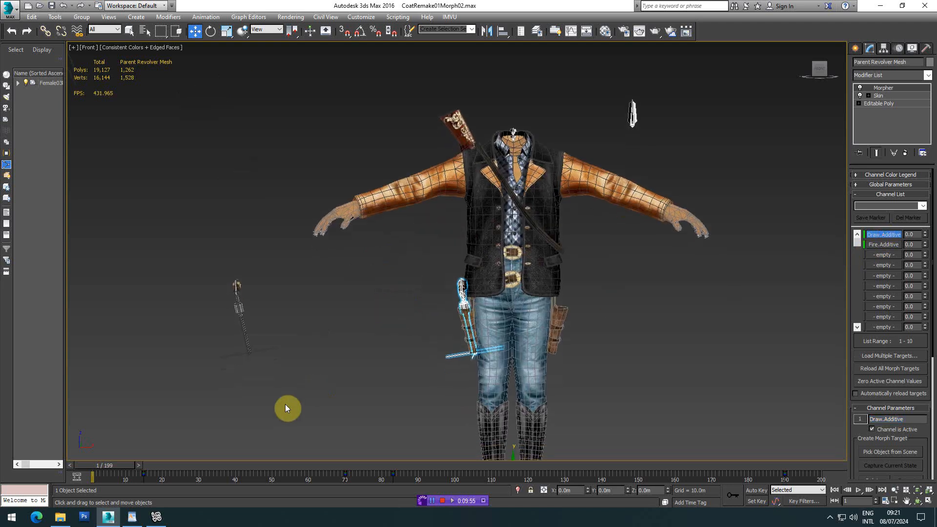
click(756, 491)
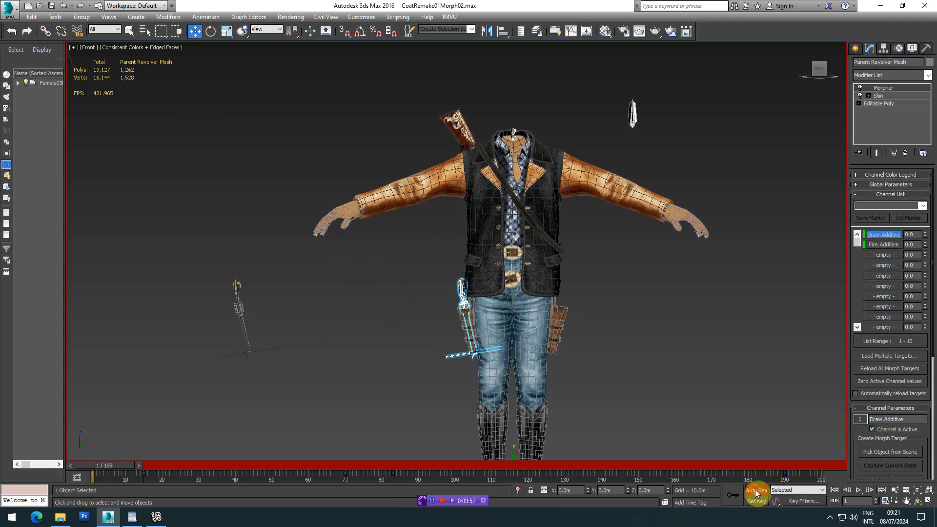
scroll(636, 410, down, 2)
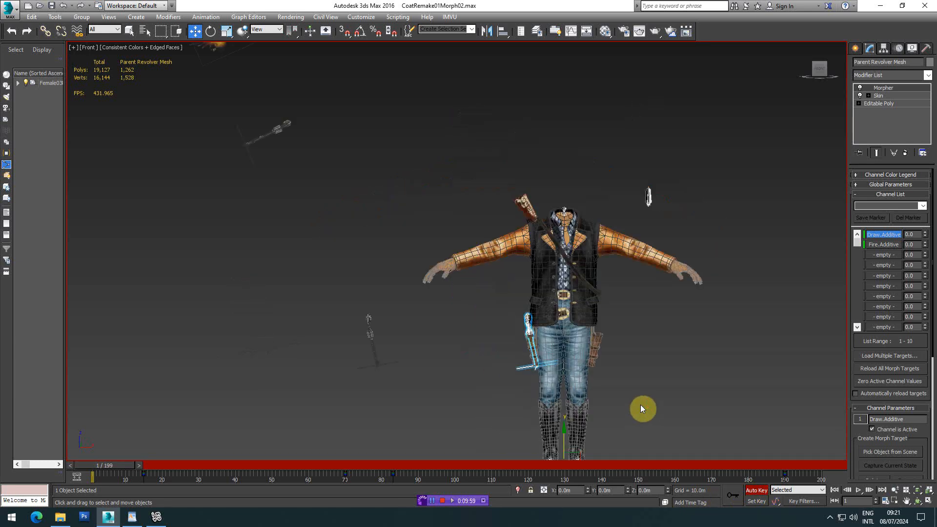
click(640, 408)
click(527, 324)
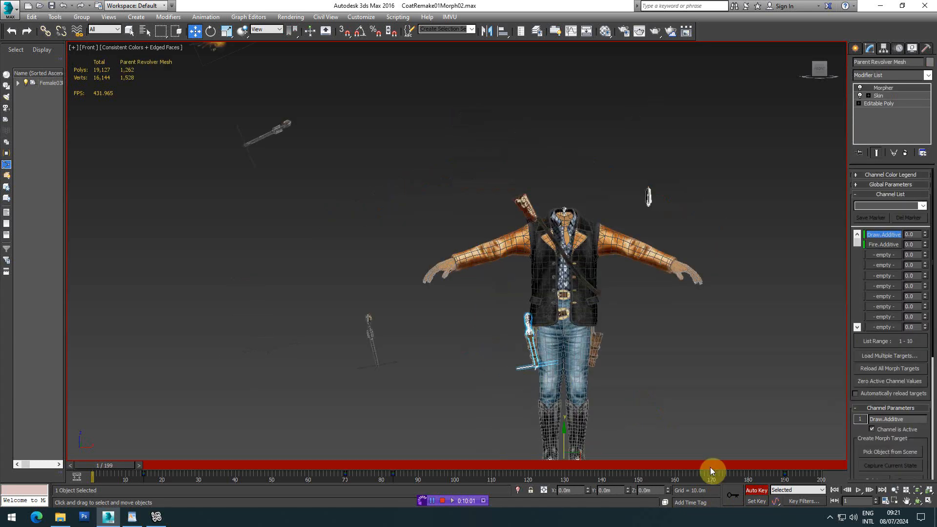
drag(791, 485, 77, 478)
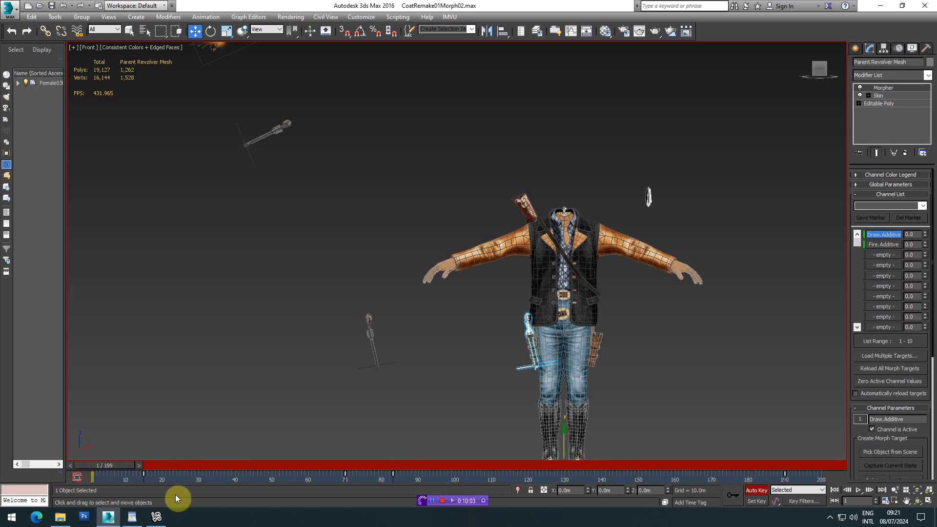
key(Delete)
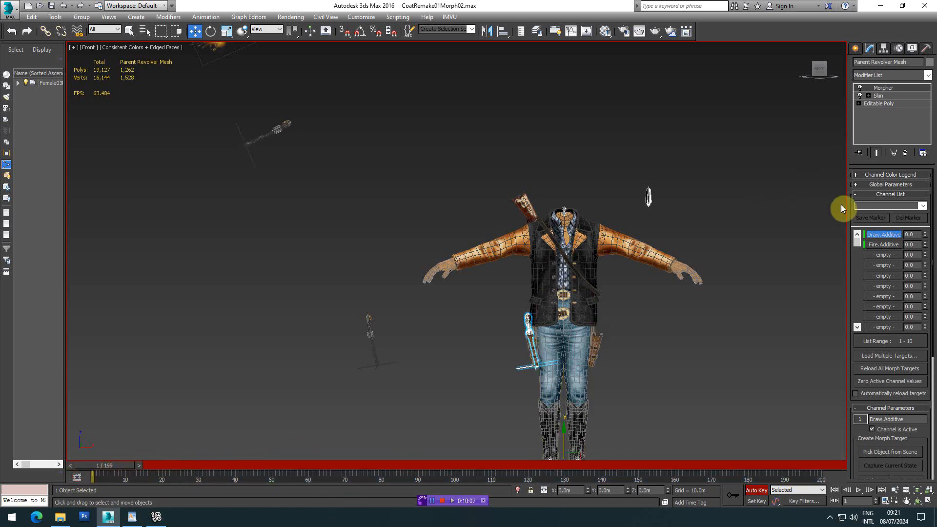
- Key the Draw.Additive and Fire.Additive morph channels at 0 on frame 1
mouse_move(925, 236)
mouse_down()
mouse_move(908, 155)
mouse_move(913, 247)
mouse_move(911, 203)
mouse_move(902, 295)
mouse_up()
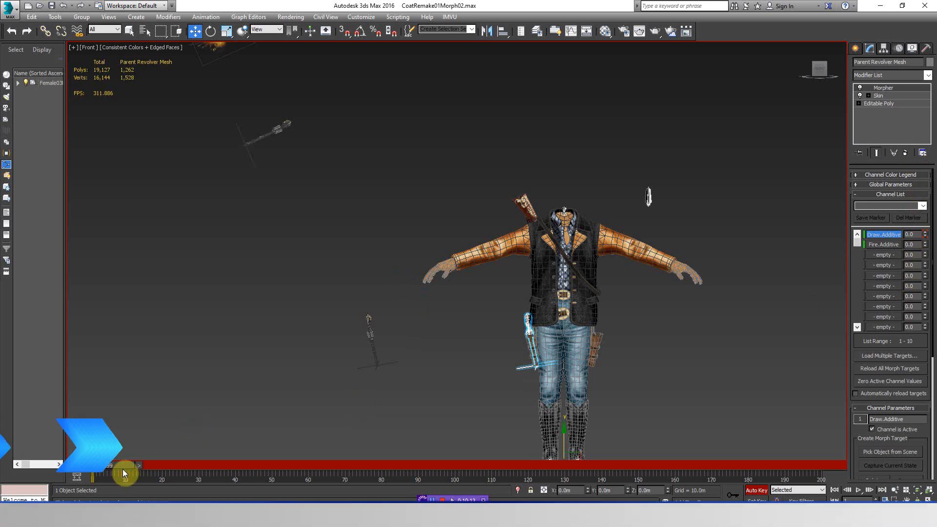
key(q)
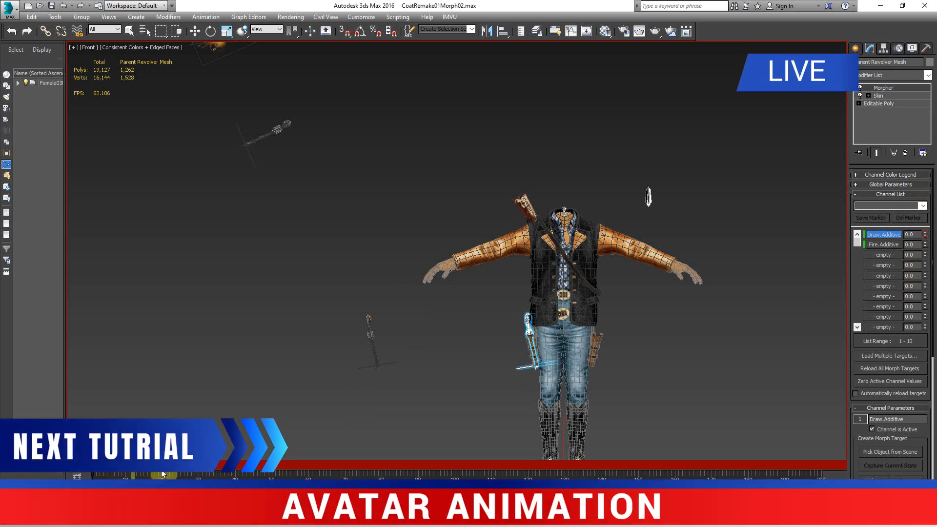
drag(150, 470, 95, 467)
key(w)
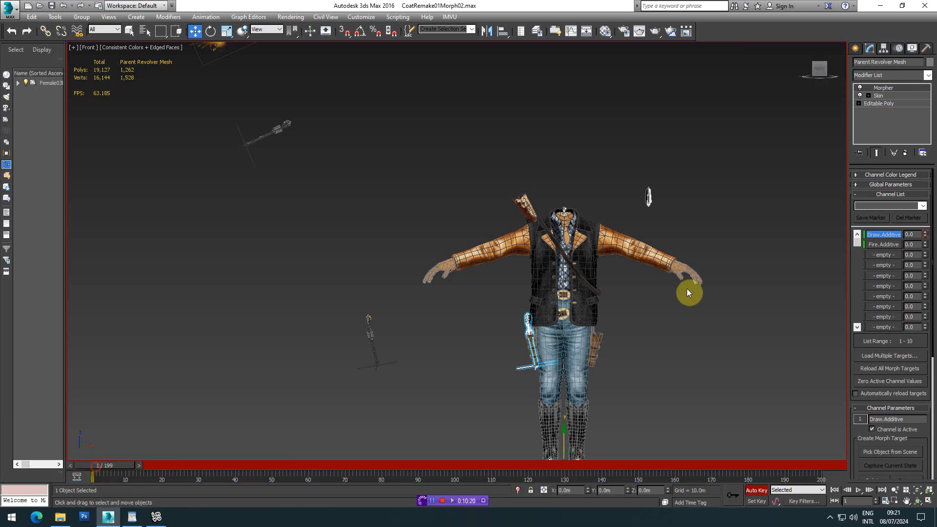
click(925, 242)
scroll(790, 268, up, 5)
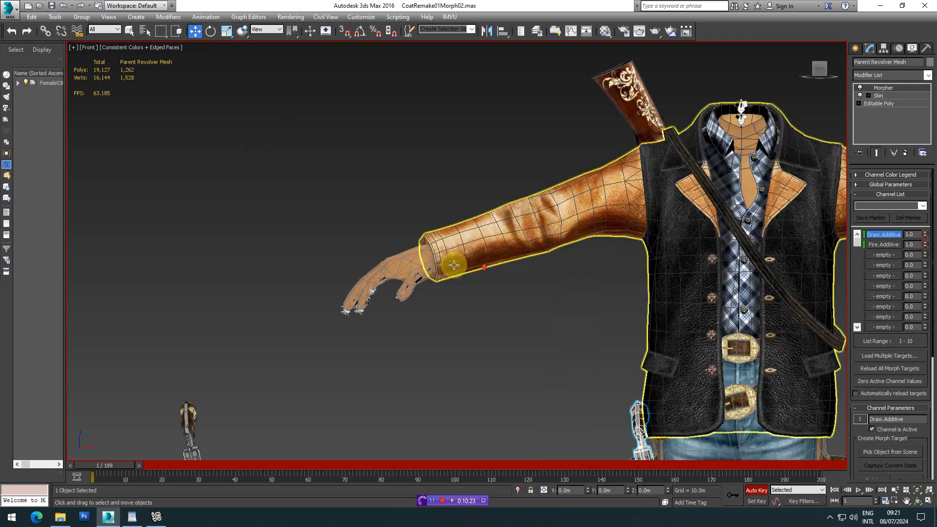
right_click(924, 244)
right_click(924, 234)
- Key Draw.Additive at 100 on frame 10 and hold it at 100 on frame 90
mouse_move(110, 467)
mouse_down()
mouse_move(142, 468)
mouse_move(101, 469)
mouse_move(142, 473)
mouse_up()
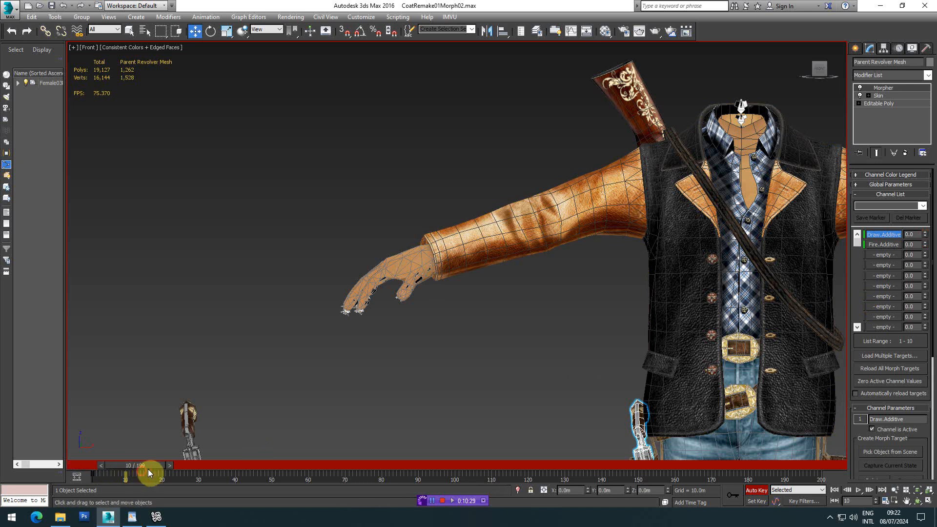
drag(926, 236, 899, 130)
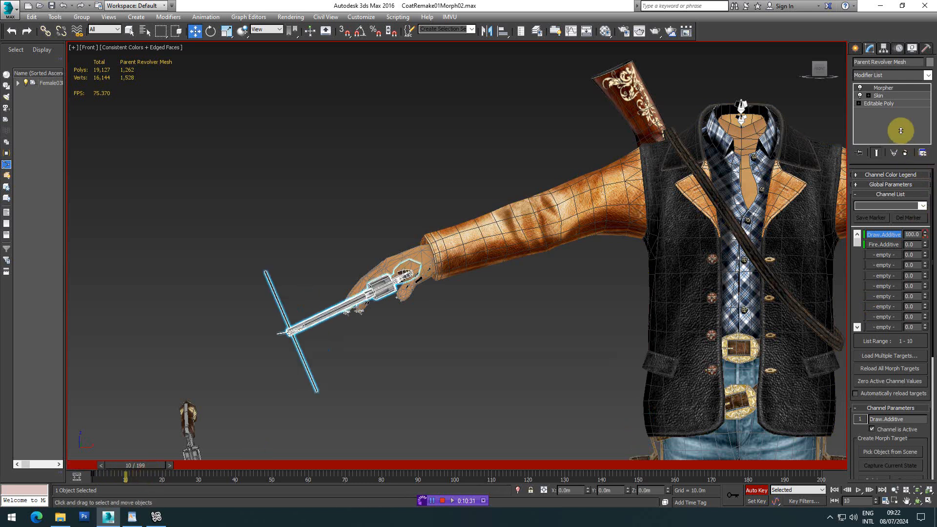
scroll(234, 382, down, 4)
drag(146, 466, 427, 466)
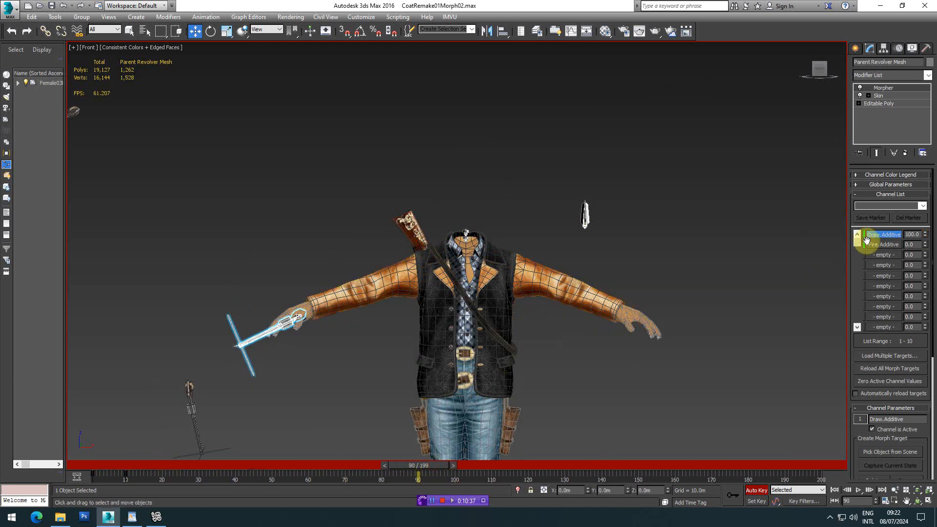
drag(926, 236, 917, 322)
drag(895, 231, 884, 152)
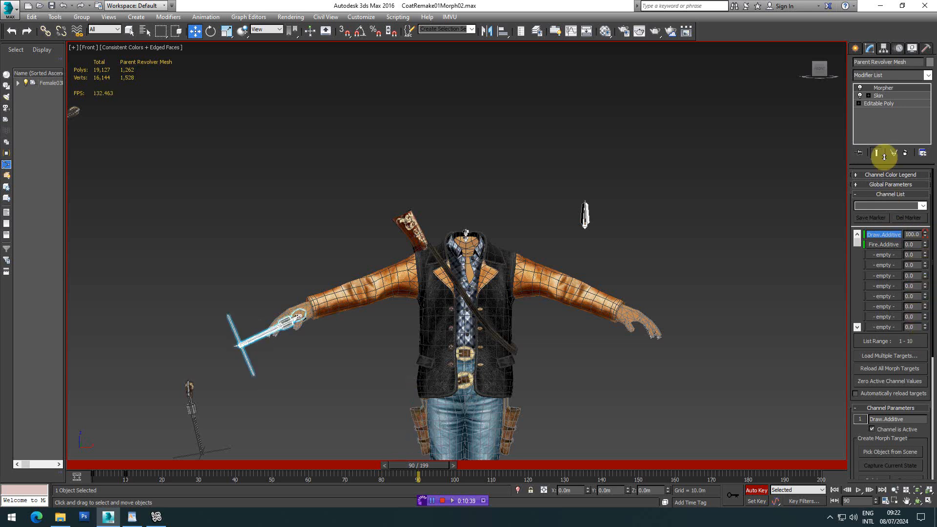
- Key Fire.Additive at 0 on frame 90 so the muzzle flash stays off until the shot
mouse_move(432, 467)
mouse_down()
mouse_move(92, 458)
mouse_move(450, 462)
mouse_move(435, 461)
mouse_up()
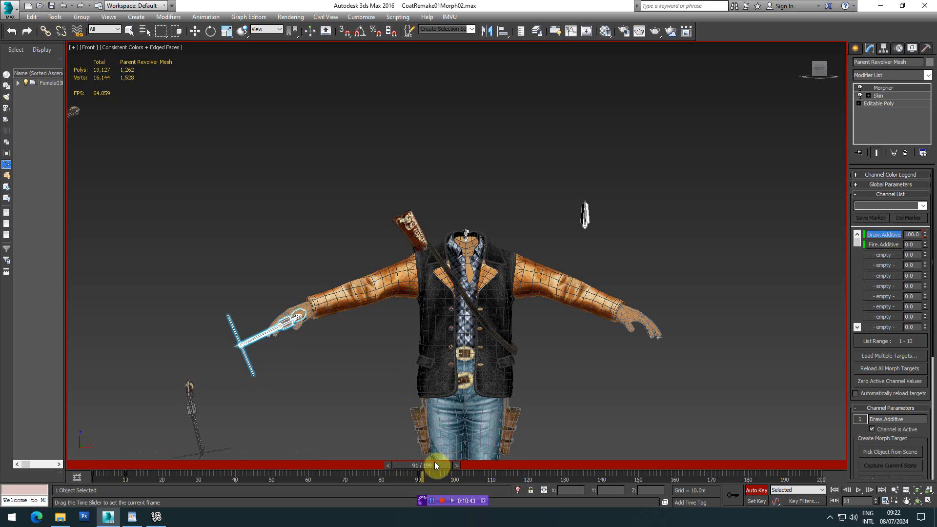
drag(926, 250, 899, 174)
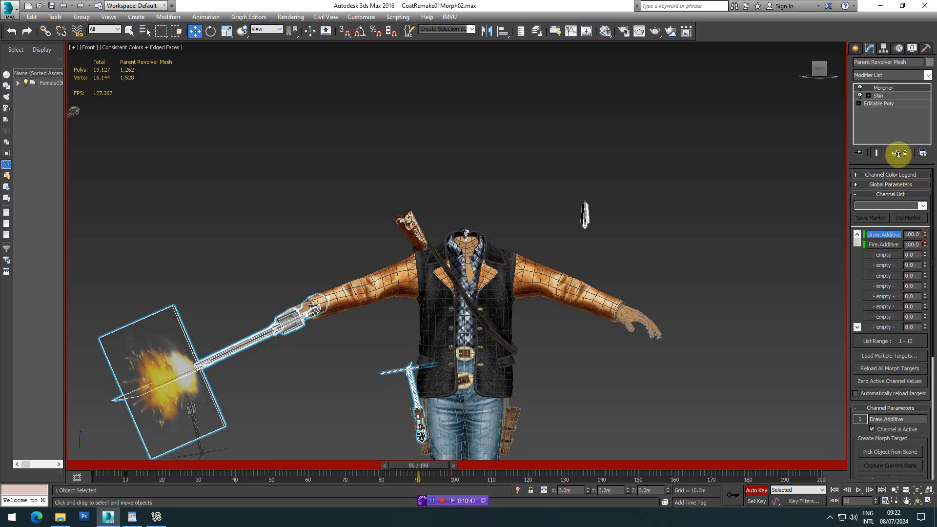
right_click(923, 246)
- On frame 100, key Fire.Additive at 100 and Draw.Additive at 0 for the shot
drag(437, 469, 401, 470)
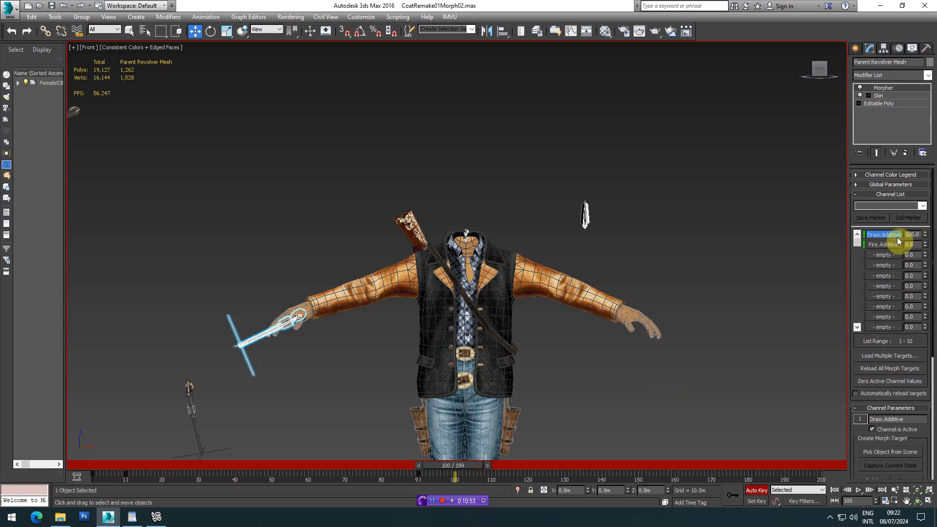
drag(924, 244, 920, 189)
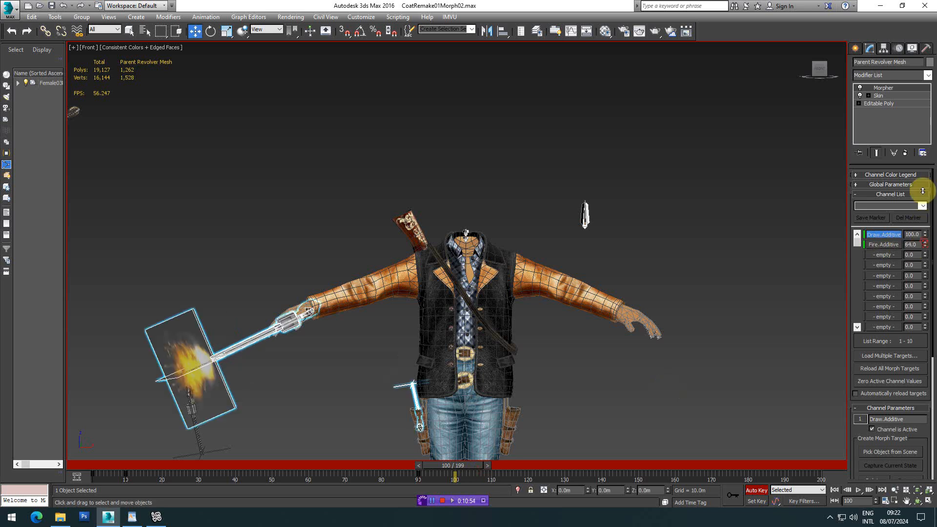
right_click(924, 235)
mouse_move(453, 472)
mouse_down()
mouse_move(426, 471)
mouse_move(488, 473)
mouse_move(110, 479)
mouse_move(460, 470)
mouse_up()
- Retime the shot's keys so the firing peaks near frame 93 and returns to the drawn pose around frame 101, and play it back
key(w)
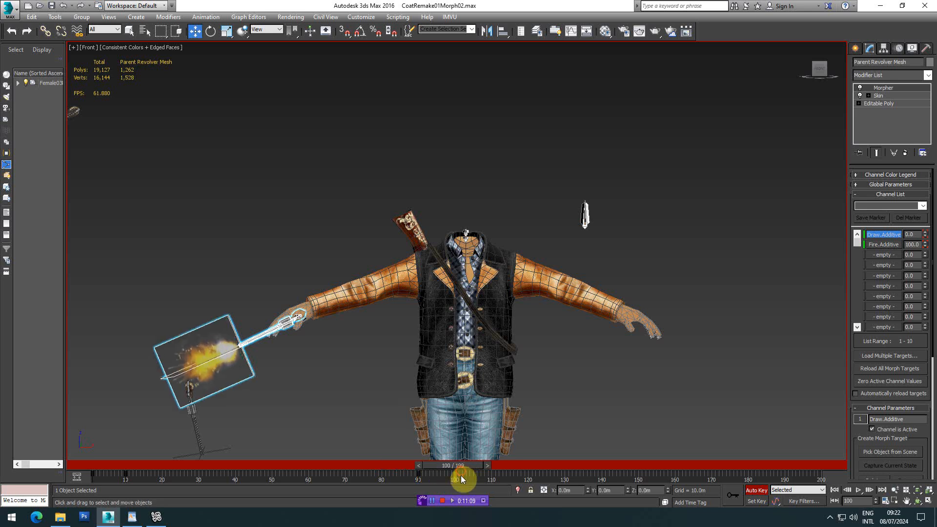
mouse_move(449, 470)
mouse_down()
mouse_move(418, 470)
mouse_move(456, 472)
mouse_up()
click(419, 474)
click(422, 465)
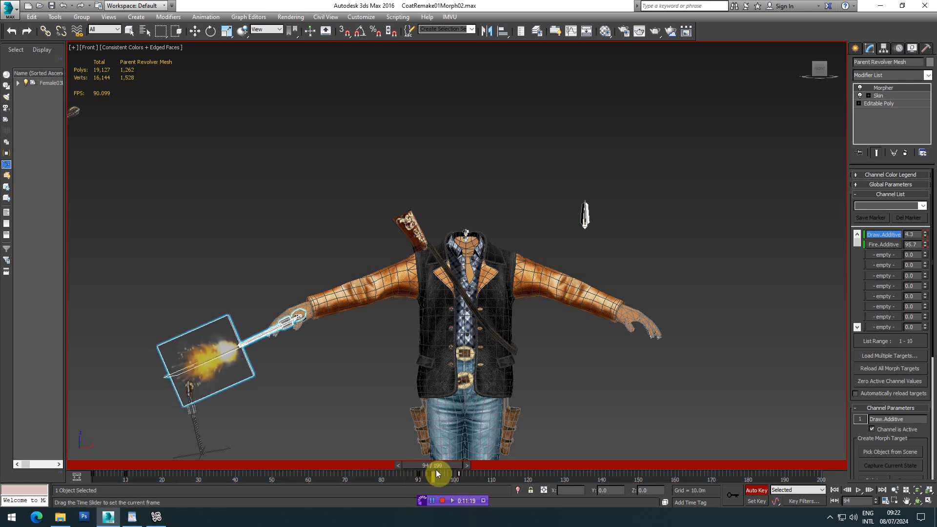
click(857, 490)
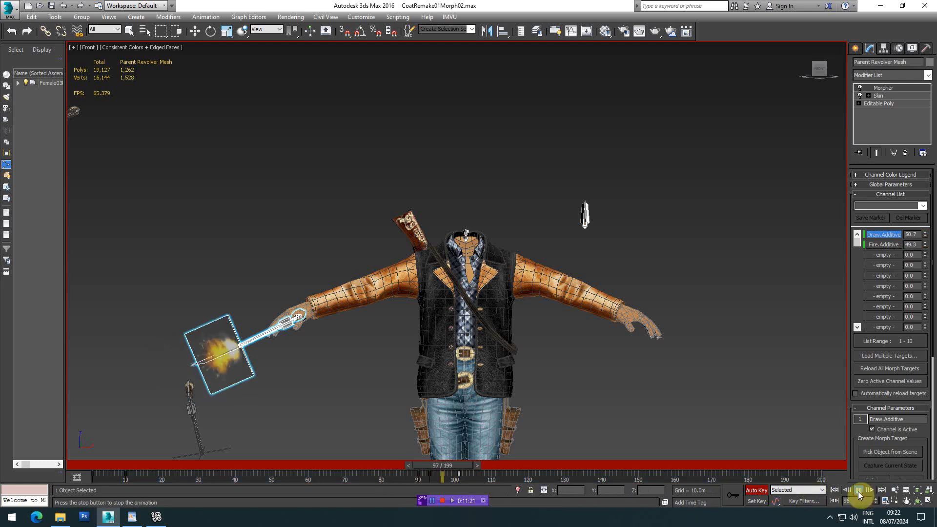
- Key Draw.Additive at 100 on frame 190, and both Draw.Additive and Fire.Additive at 0 on frame 200
drag(503, 466, 844, 447)
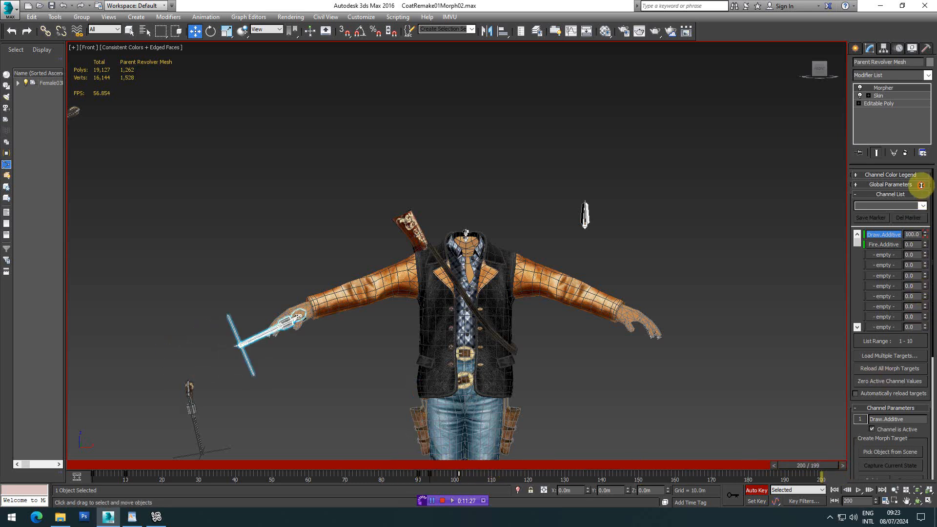
drag(924, 245, 897, 335)
drag(827, 469, 795, 470)
mouse_move(927, 239)
mouse_down()
mouse_move(911, 341)
mouse_move(903, 159)
mouse_move(920, 245)
mouse_up()
drag(922, 292, 909, 320)
mouse_move(784, 466)
mouse_down()
mouse_move(679, 471)
mouse_move(825, 469)
mouse_up()
mouse_move(923, 240)
mouse_down()
mouse_move(913, 236)
mouse_move(908, 344)
mouse_up()
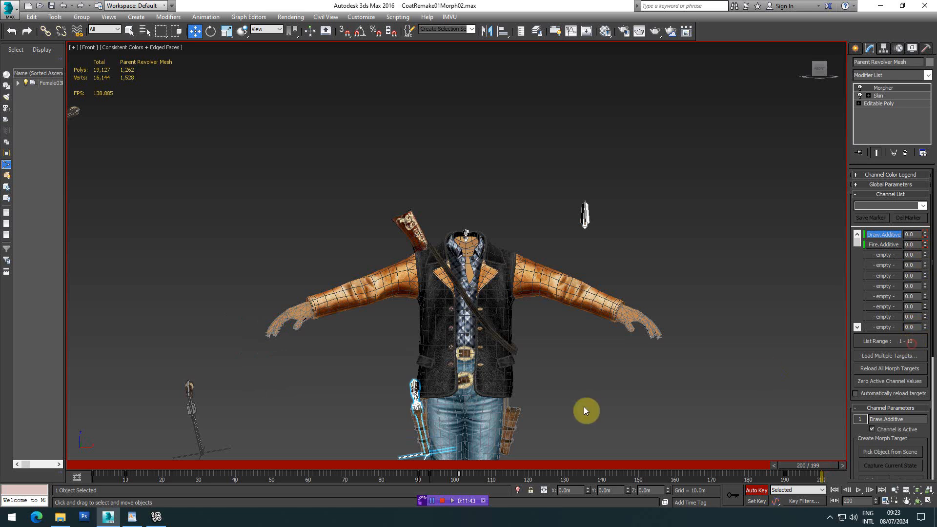
- Play and scrub the whole timeline to review the revolver's draw, fire and holster morphs
drag(827, 467, 104, 470)
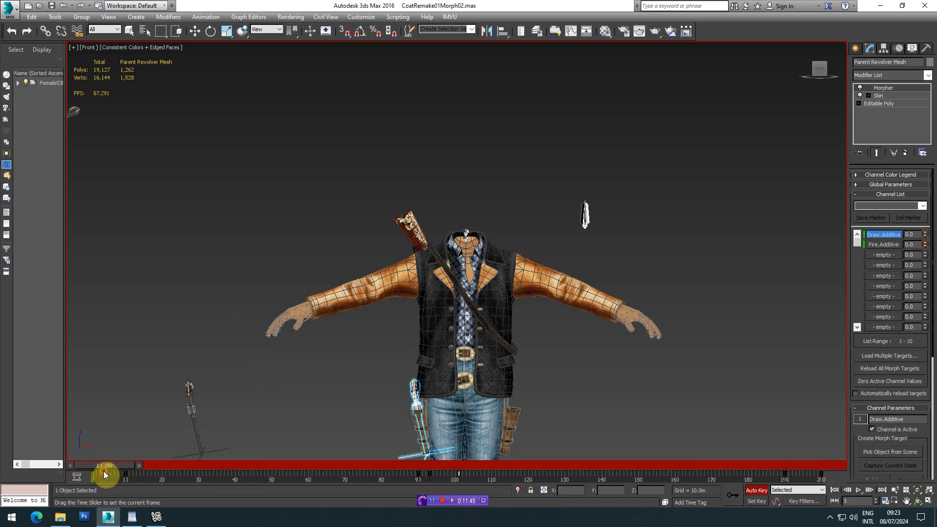
click(857, 489)
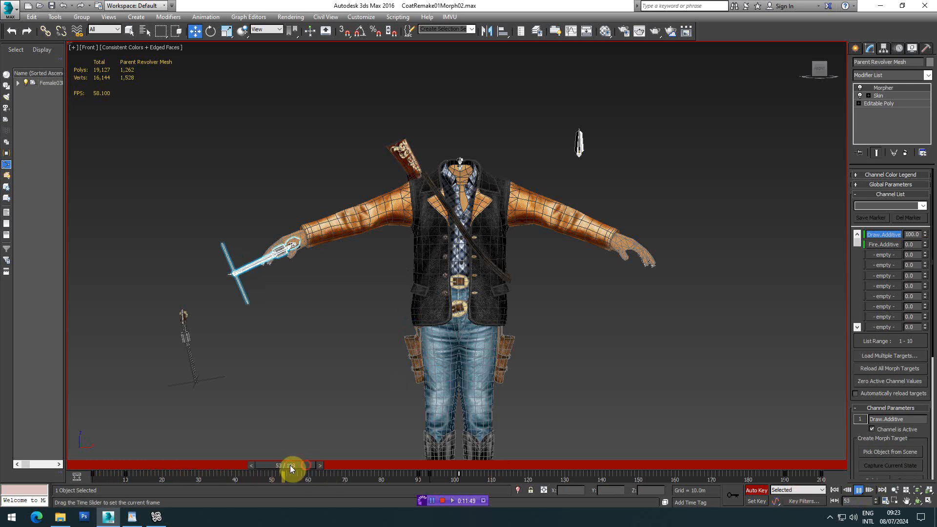
drag(290, 466, 110, 458)
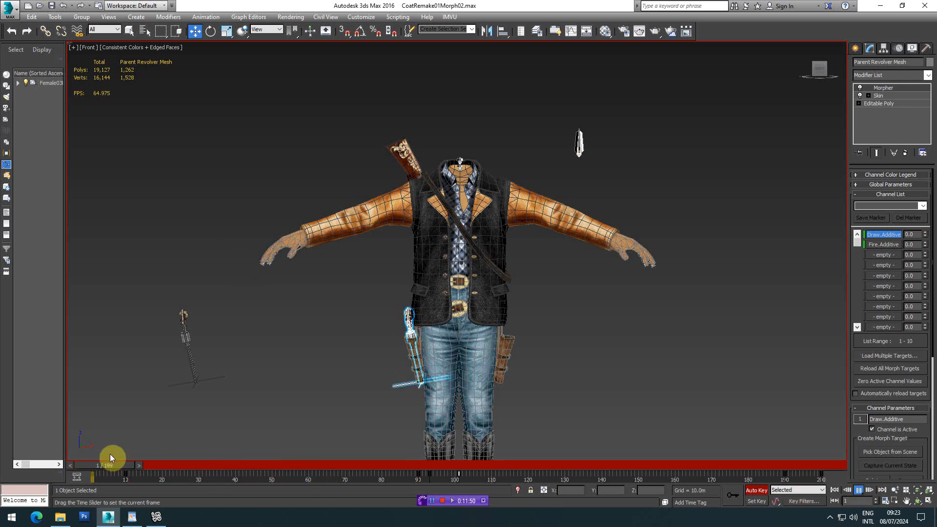
click(857, 490)
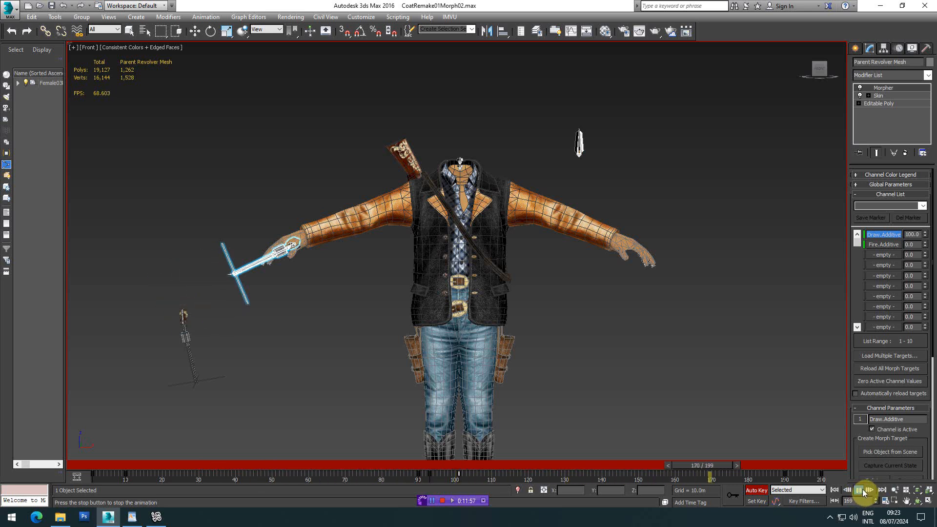
click(861, 488)
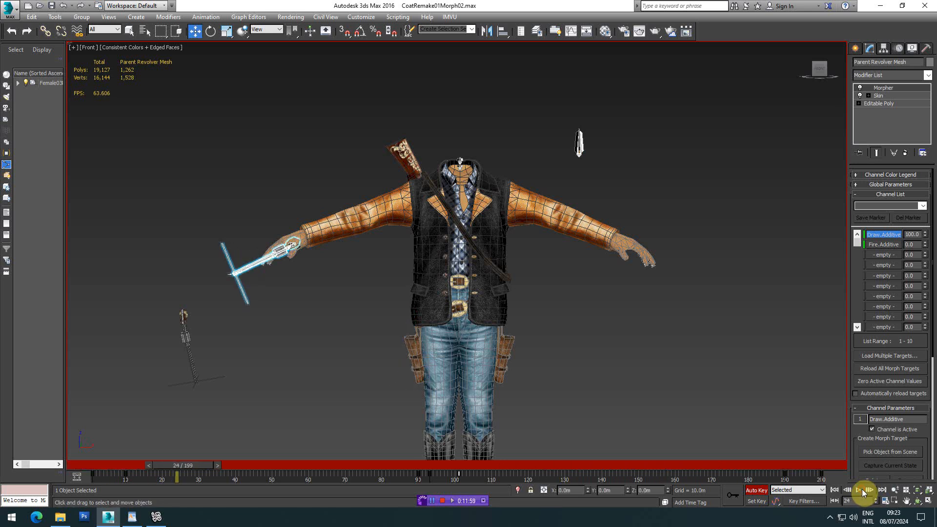
drag(209, 466, 851, 467)
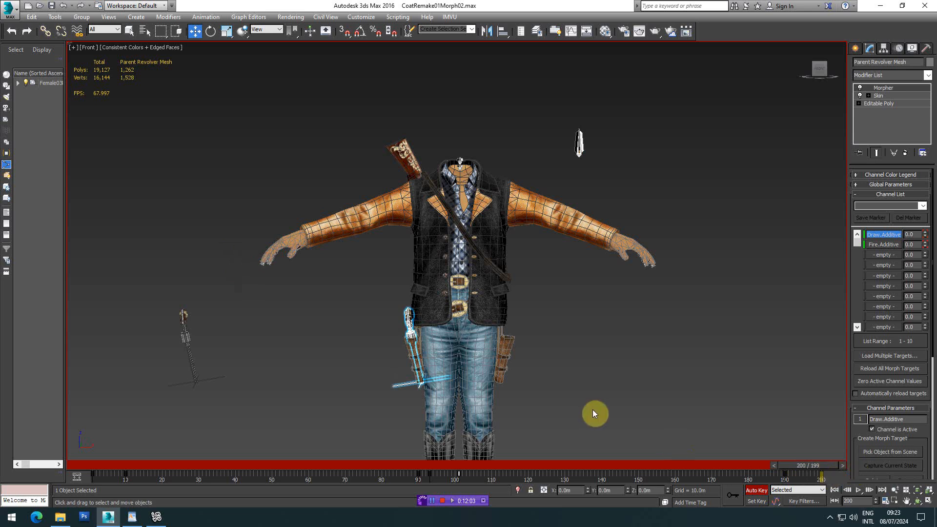
- Return to frame 1 and save the scene
drag(798, 464, 50, 441)
scroll(250, 379, down, 2)
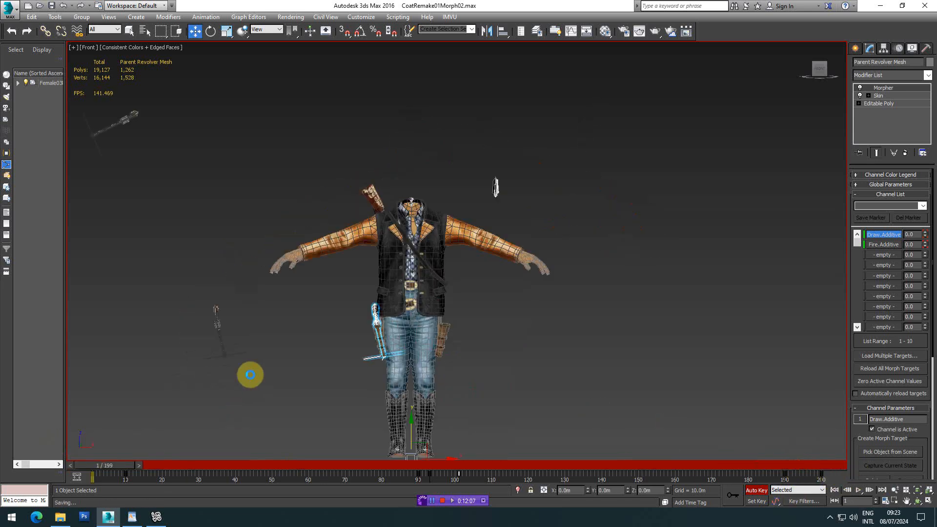
scroll(335, 297, down, 2)
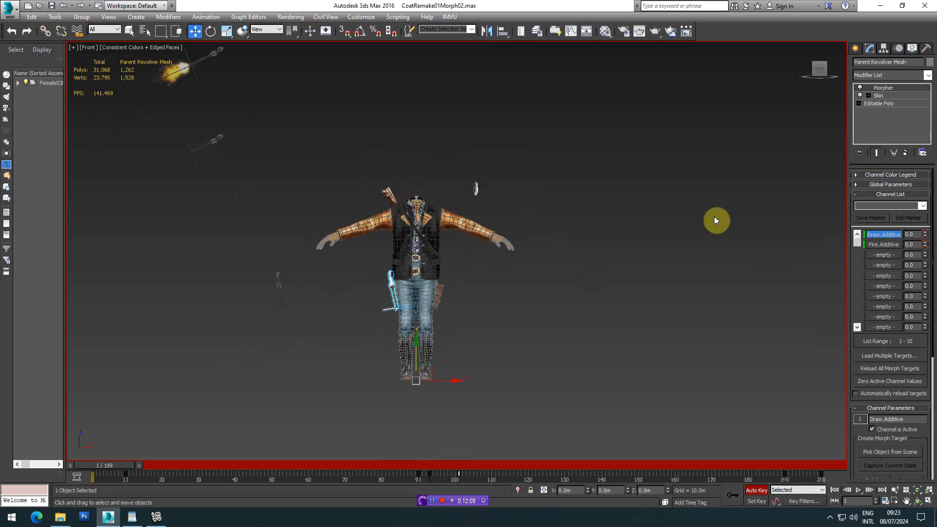
- Clear the selection and reselect only Parent Revolver Mesh at the avatar's hip
click(855, 49)
click(332, 308)
scroll(333, 308, up, 4)
scroll(369, 308, down, 1)
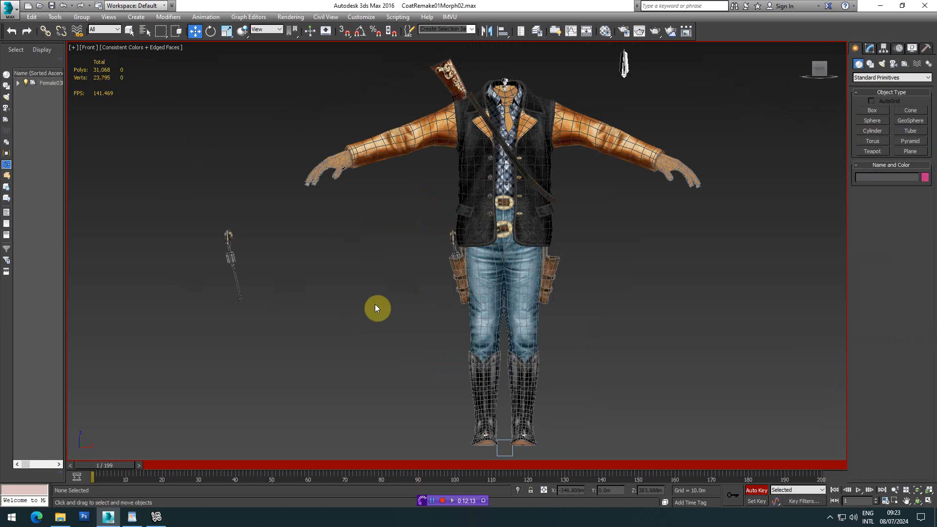
click(129, 30)
click(453, 236)
scroll(410, 234, down, 5)
- Export the selected revolver as a Cal3D mesh file named Revolver001.xmf in the Exported folder
click(9, 8)
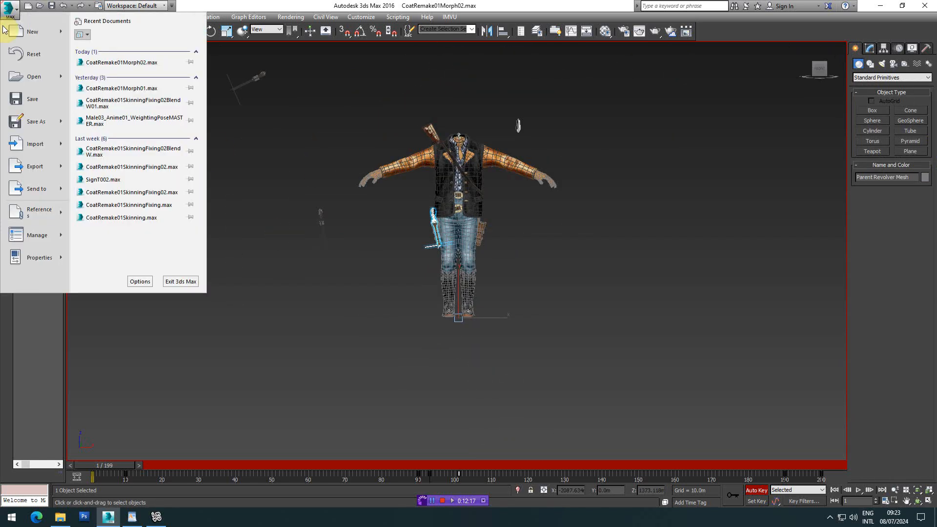
click(35, 166)
text(Revolver)
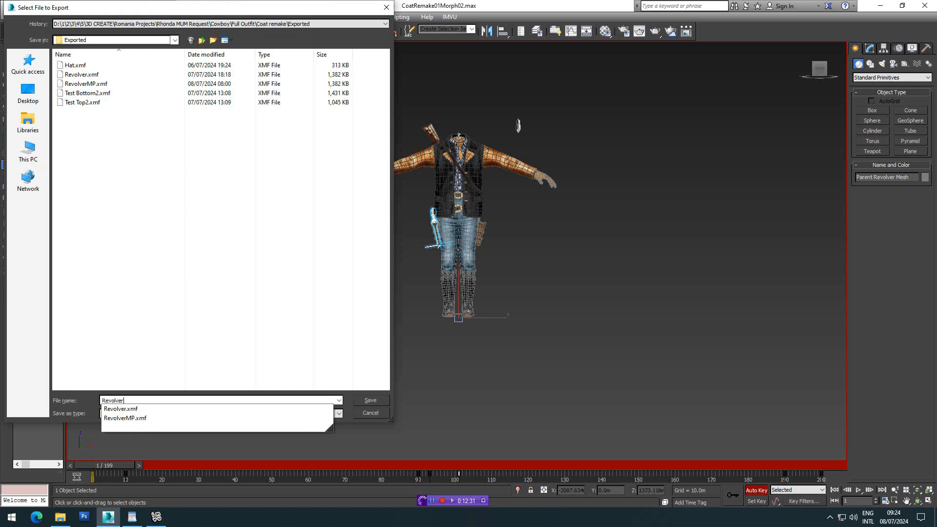
text(001.xmf)
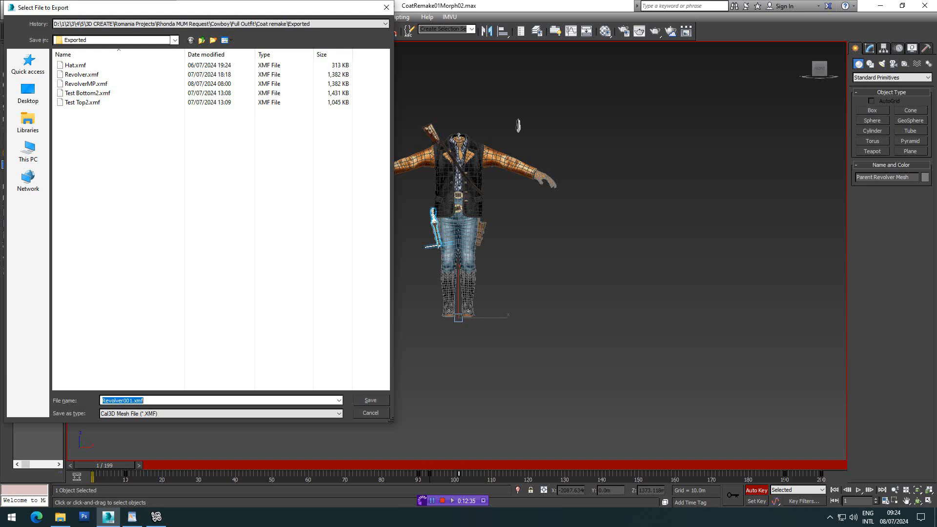
key(Return)
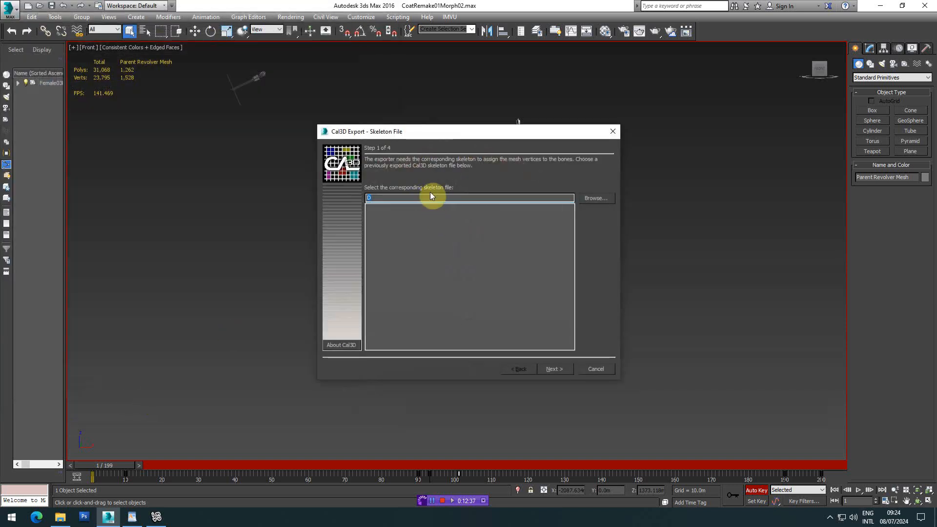
- Complete the mesh export using the Female04_Anime01_SkeletonMASTER.xsf skeleton file, and turn off Auto Key
click(601, 200)
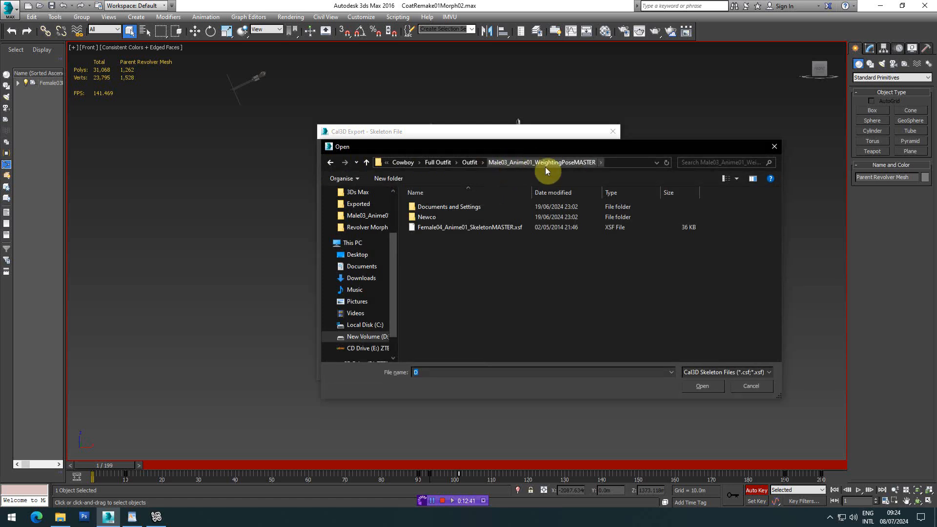
click(480, 229)
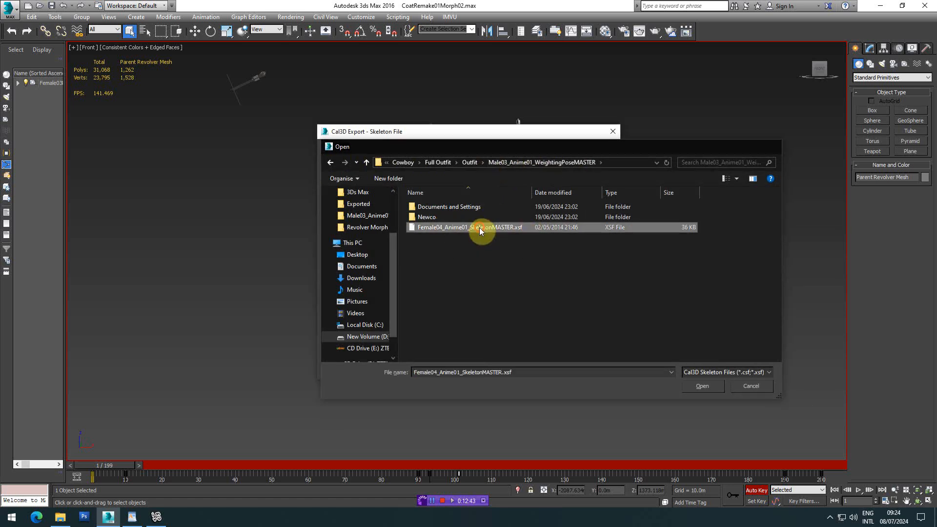
double_click(481, 229)
click(559, 370)
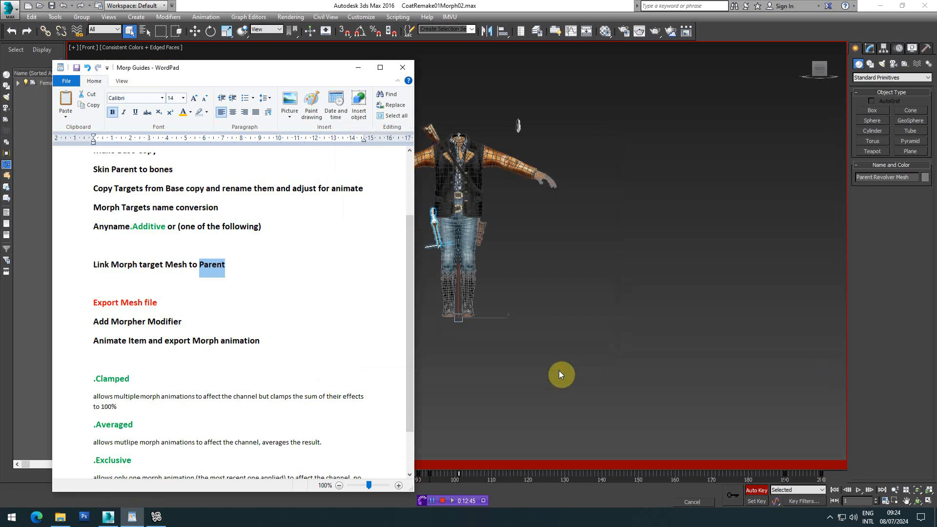
click(558, 372)
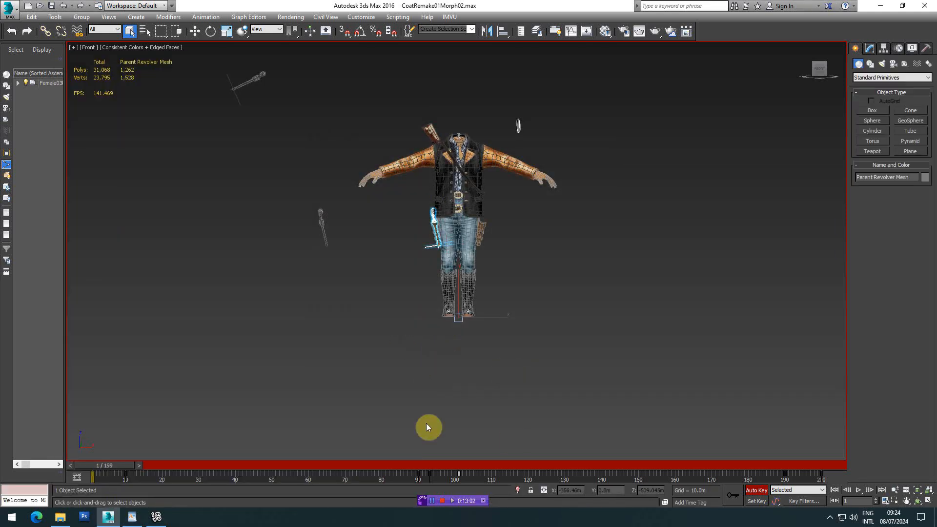
click(757, 490)
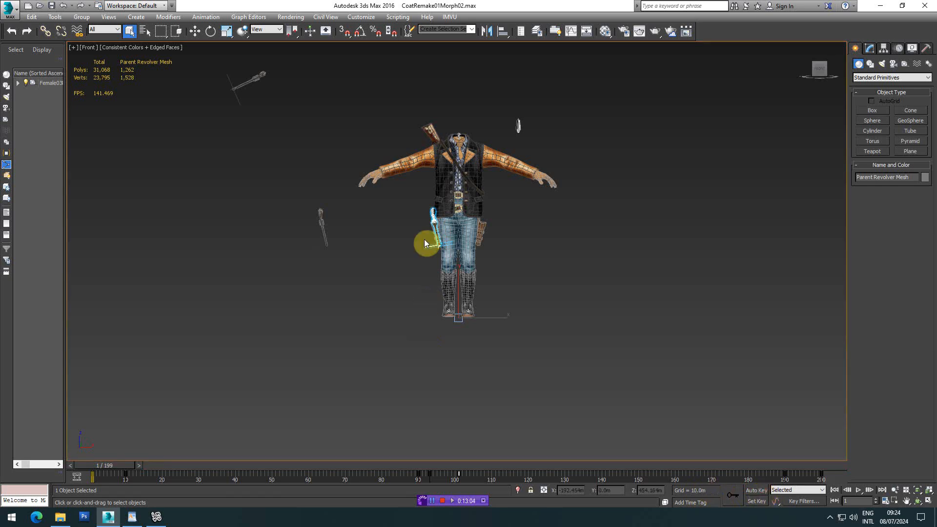
- Export the selected revolver as a Cal3D MorphAnimation file named Draw&Fire001.xpf, covering frames 1 to 200 at 30 frames per second
click(11, 10)
click(28, 167)
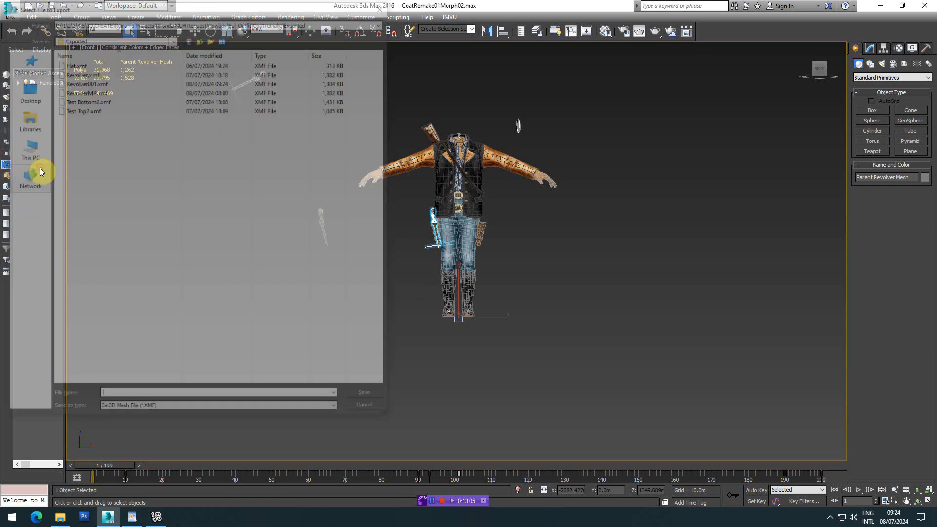
click(146, 418)
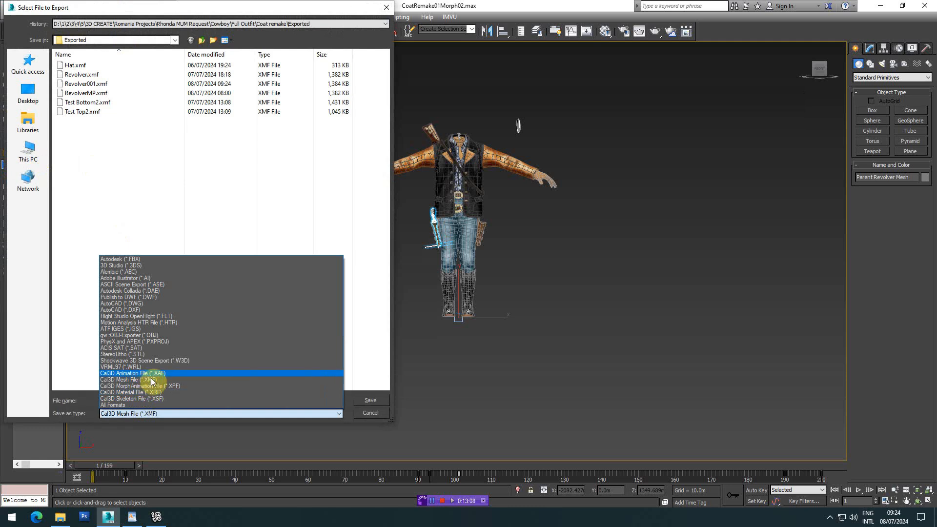
click(151, 385)
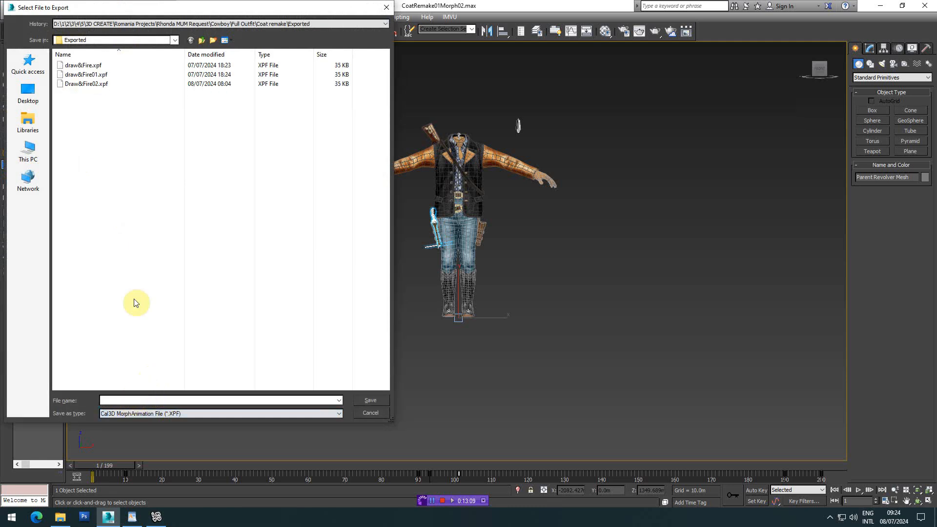
text(Draw)
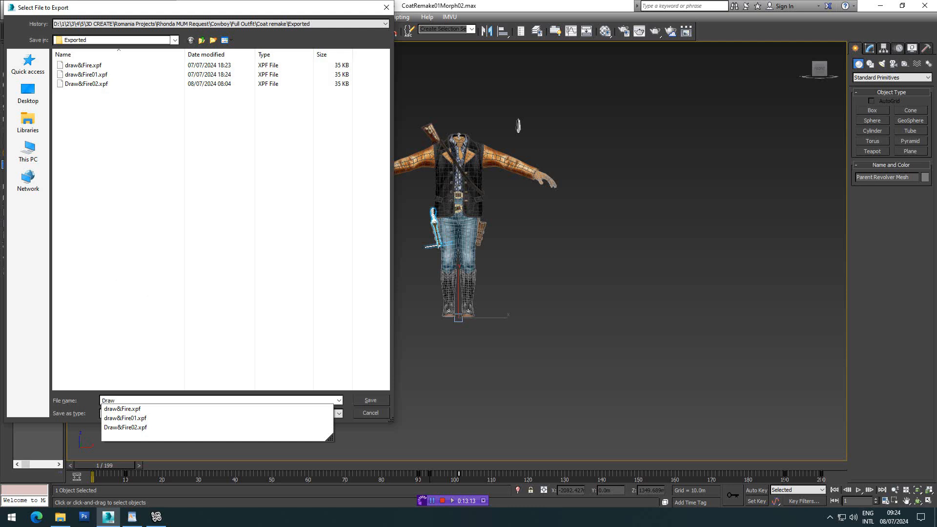
text(&Fire001.xpf)
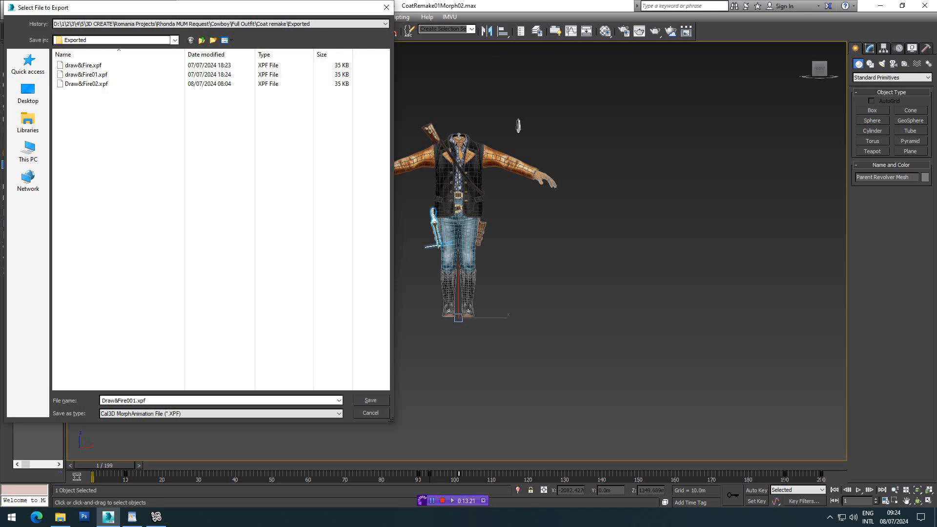
key(Return)
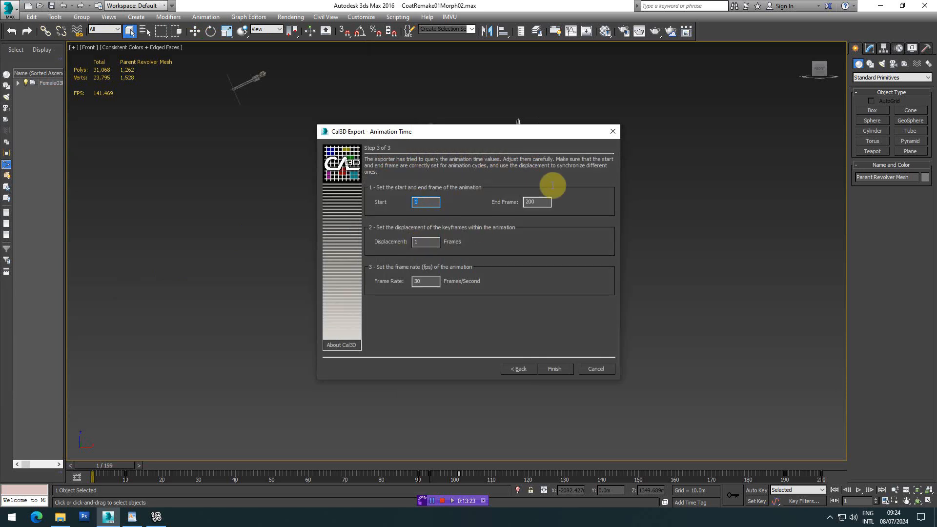
click(556, 369)
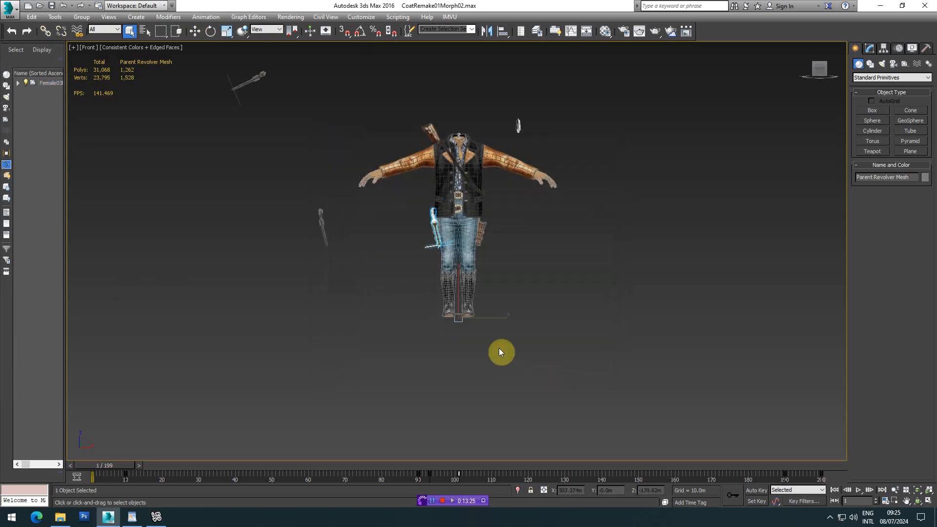
- Switch to IMVU and derive a new 3D product from the empty Male Clothing derivable
click(156, 517)
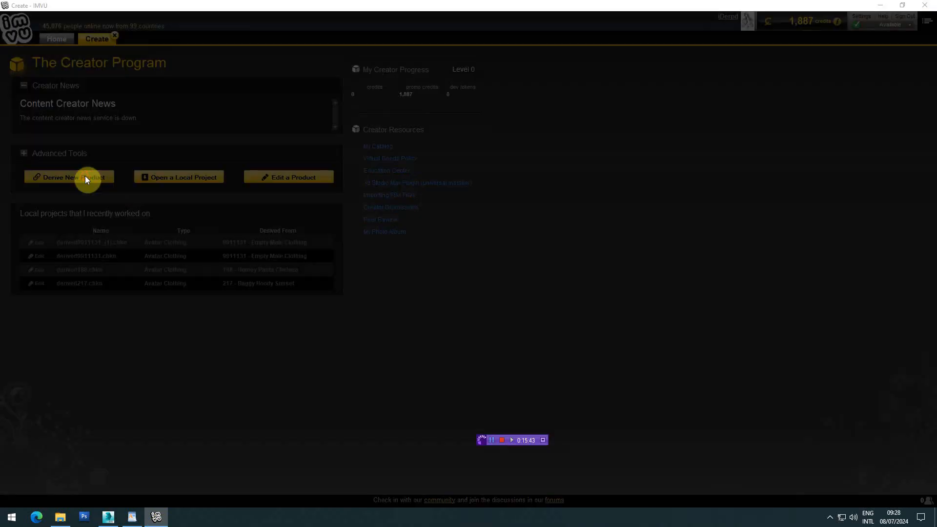
click(97, 177)
click(511, 173)
click(508, 233)
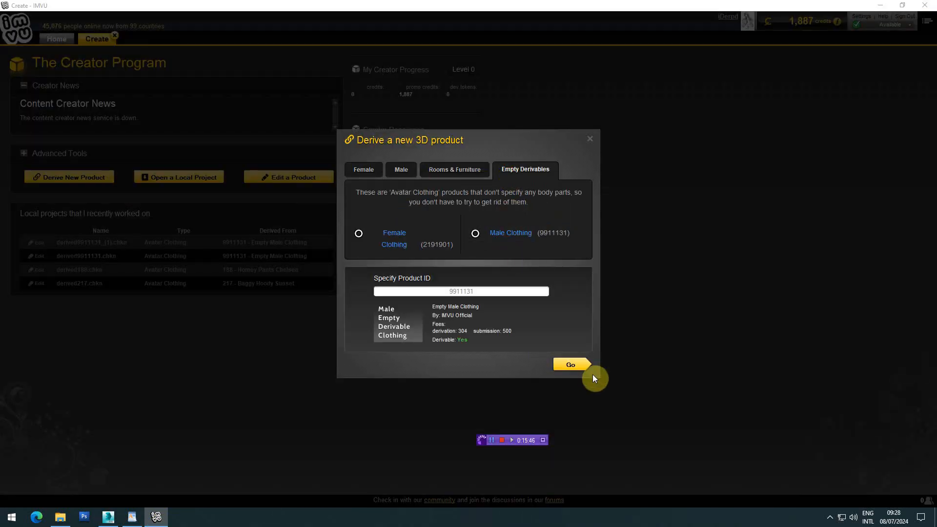
click(574, 365)
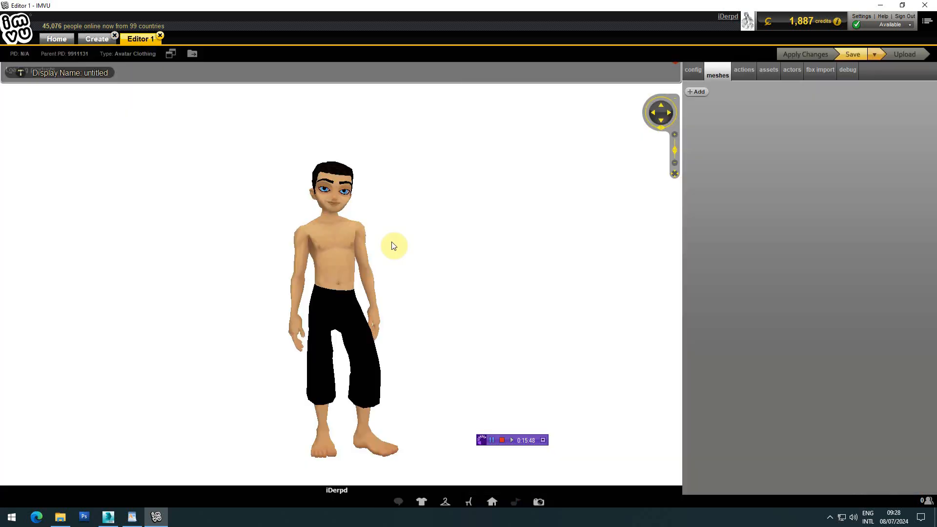
- Add a mesh with ID 21 to the product and load Revolver001.xmf from the Exported folder into it
click(690, 73)
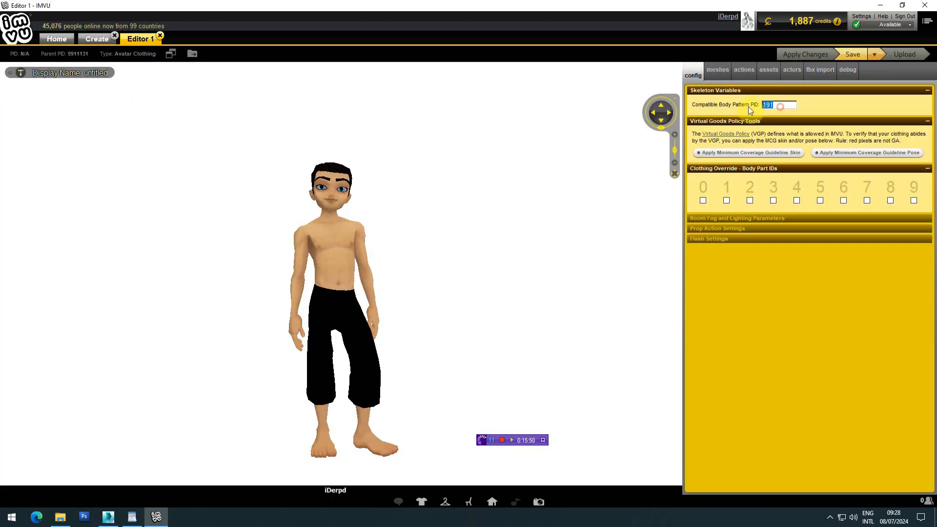
click(717, 72)
click(697, 93)
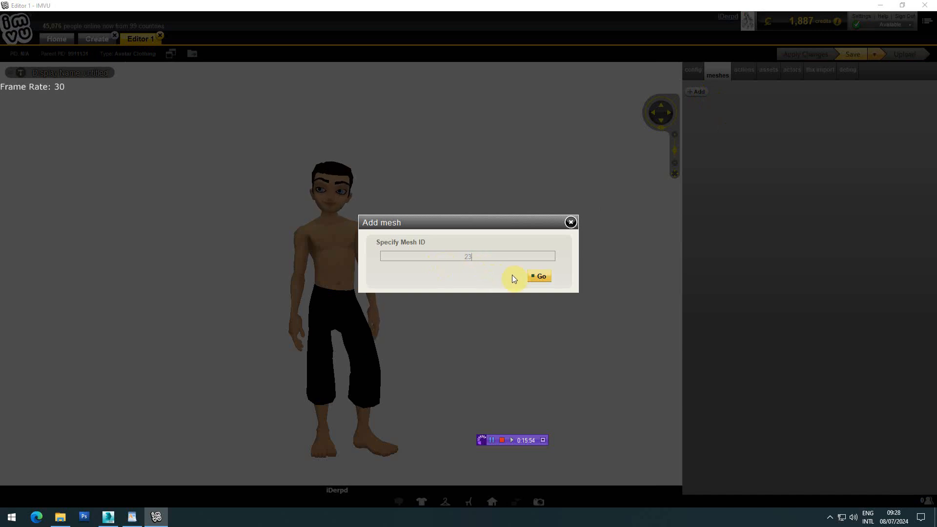
click(540, 277)
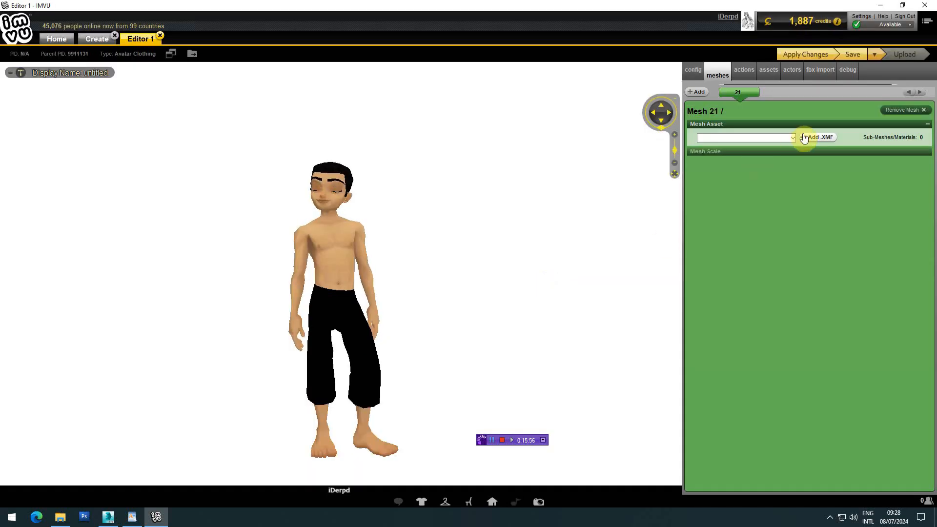
click(810, 137)
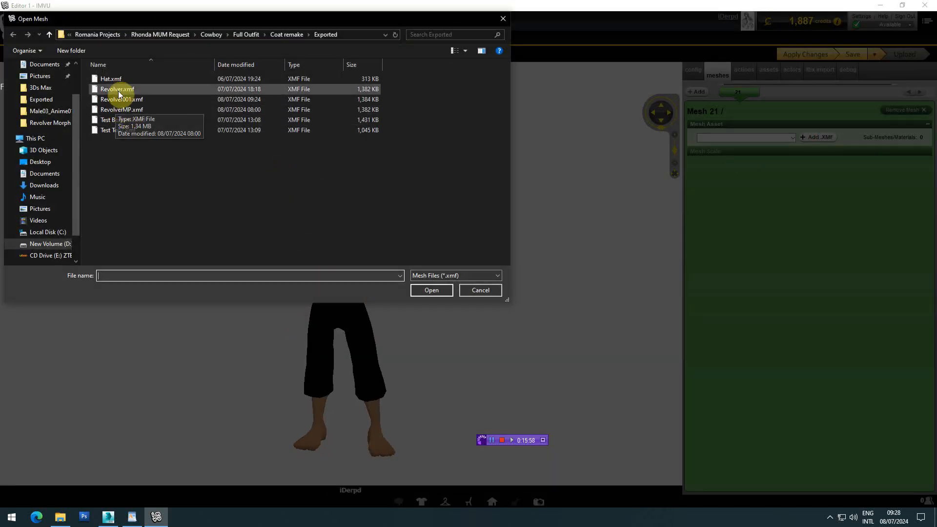
double_click(119, 104)
- Assign the RevolverTex image as the first material's texture and make the material self illuminated and two sided
click(765, 237)
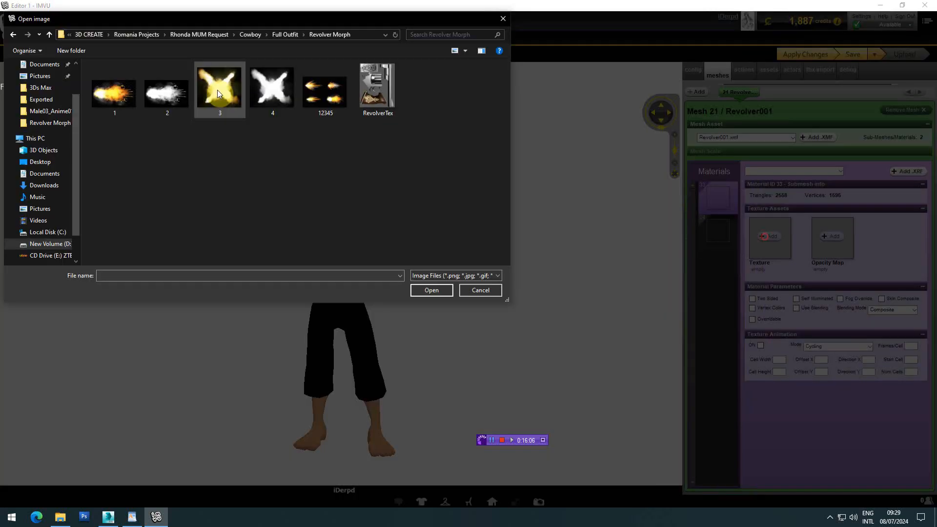
double_click(378, 87)
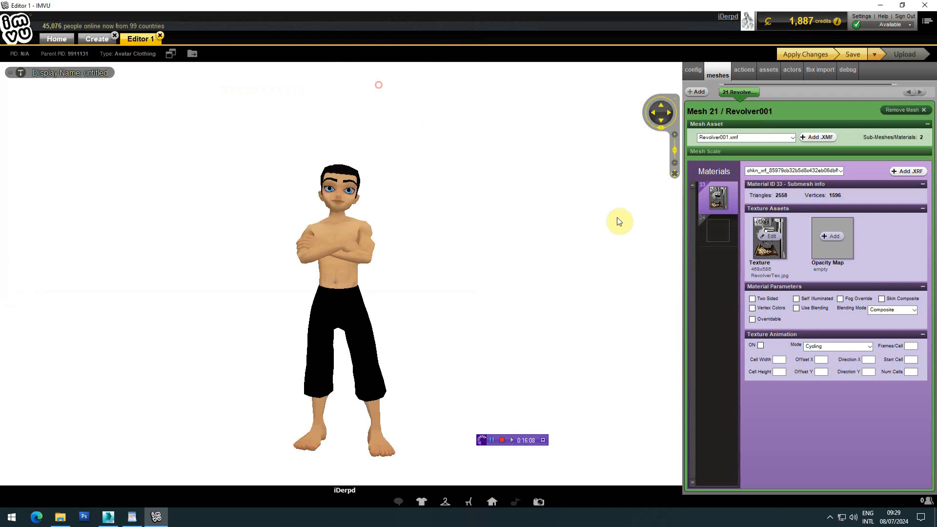
click(796, 299)
click(751, 298)
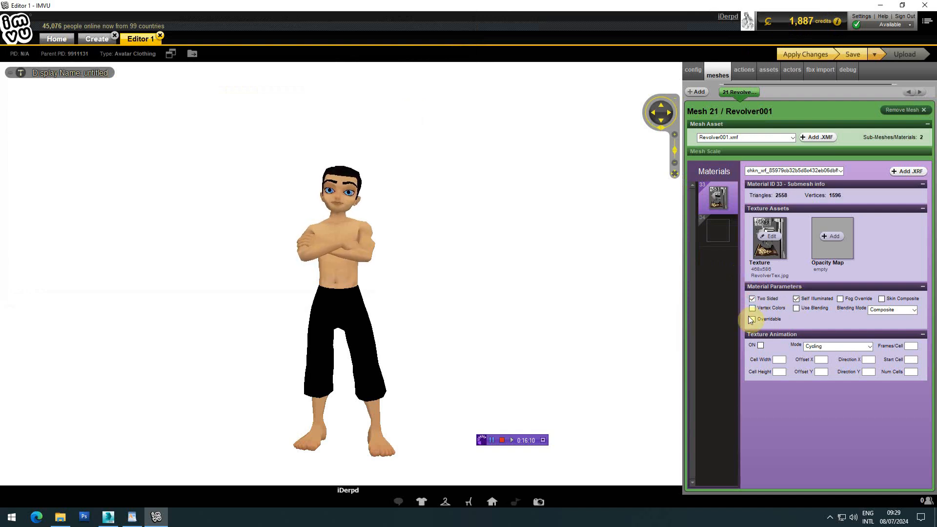
- Make the second material two sided and self illuminated, and enable blending with the Additive blending mode
click(718, 230)
click(805, 301)
click(797, 308)
click(884, 311)
click(883, 326)
- Assign 1.jpg as the second material's texture and 2.jpg as its opacity map, and save the product
click(765, 235)
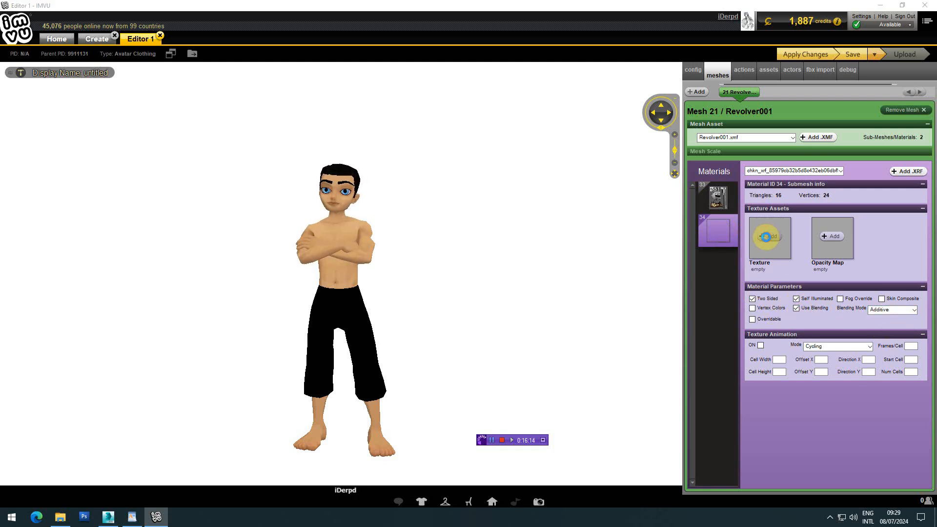
double_click(104, 86)
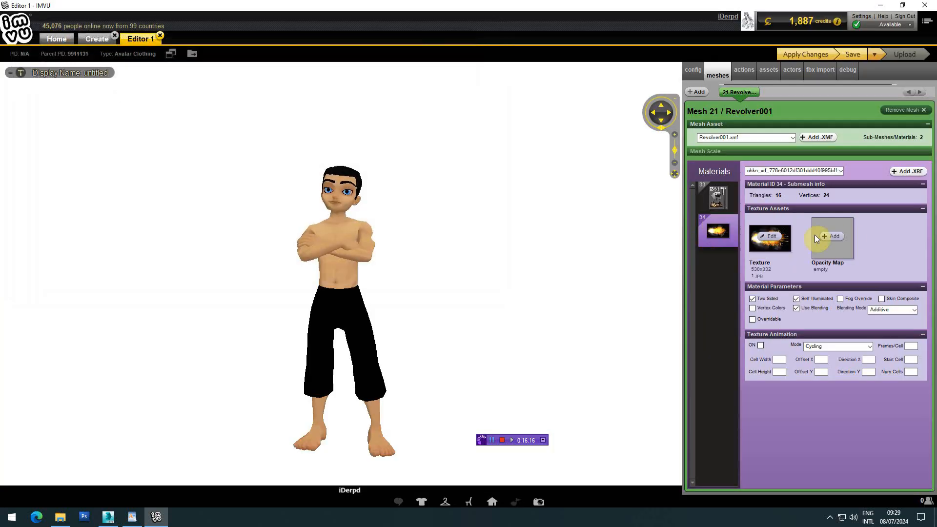
click(817, 238)
double_click(169, 95)
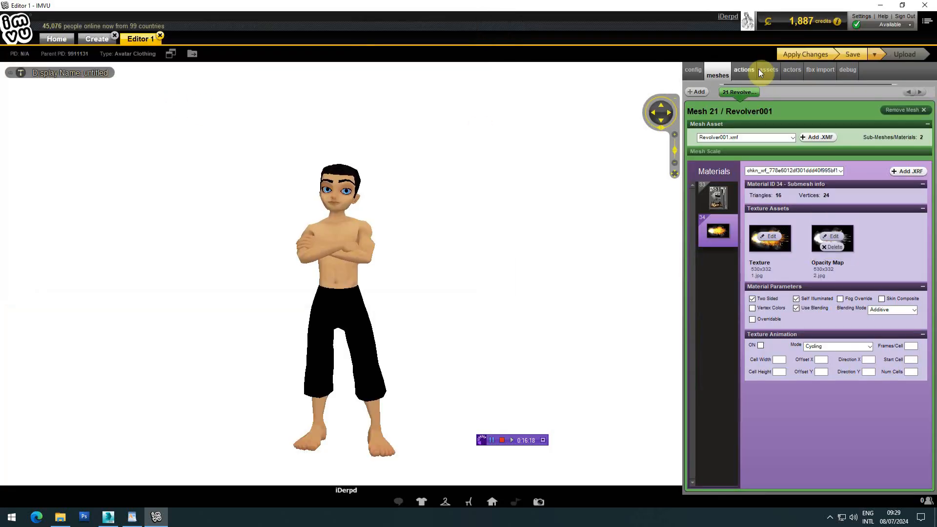
click(849, 56)
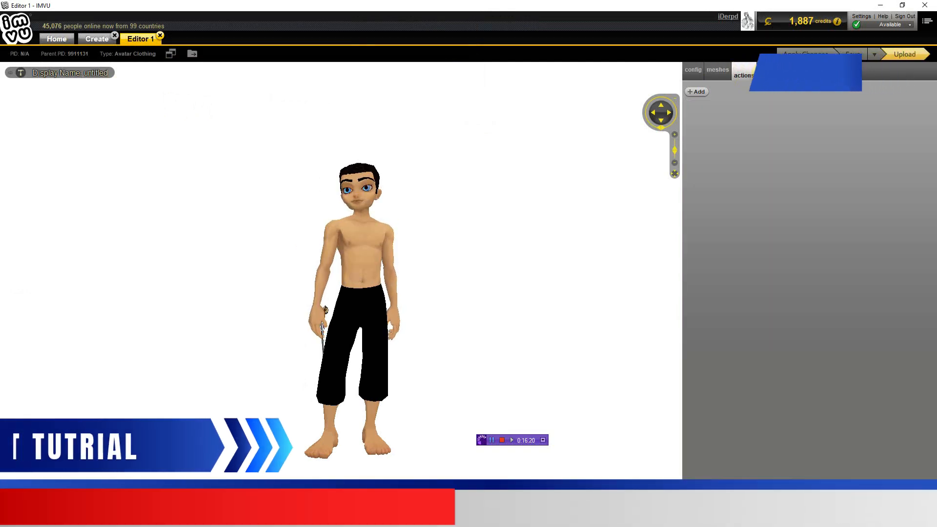
- Load the le penthouse room as the preview scene and frame the avatar with the revolver in it
drag(467, 281, 398, 216)
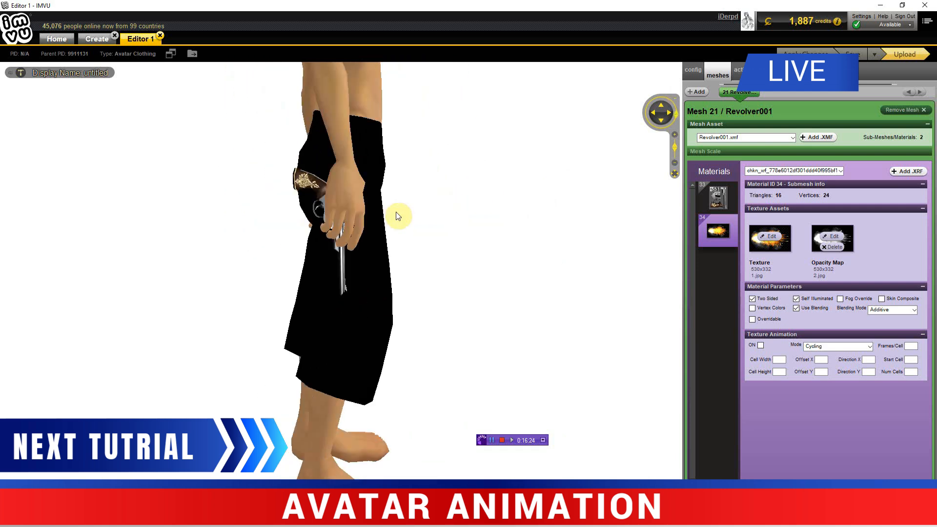
click(492, 501)
scroll(634, 436, down, 1)
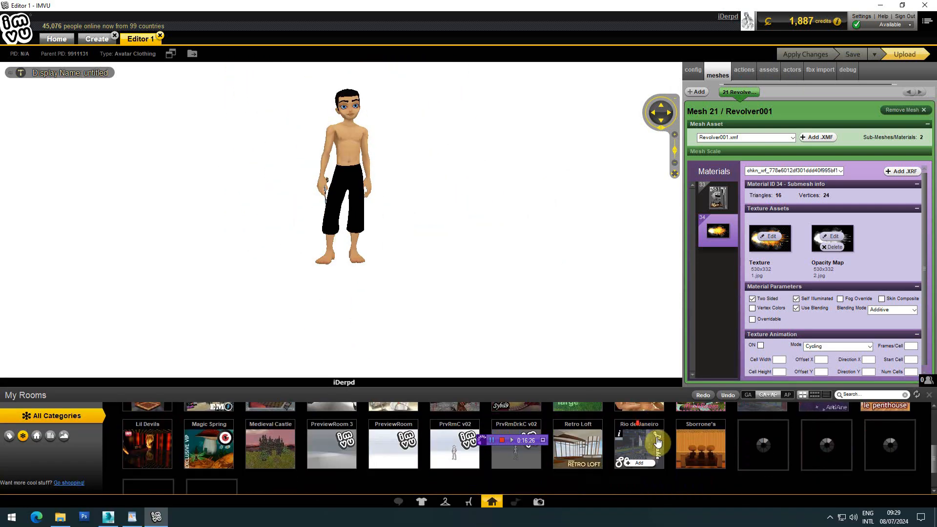
scroll(733, 446, up, 1)
click(880, 437)
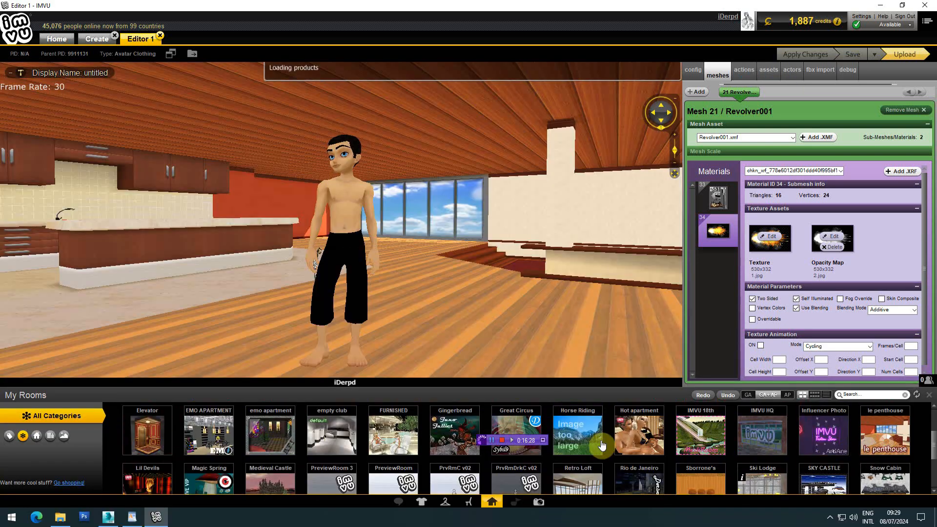
click(492, 501)
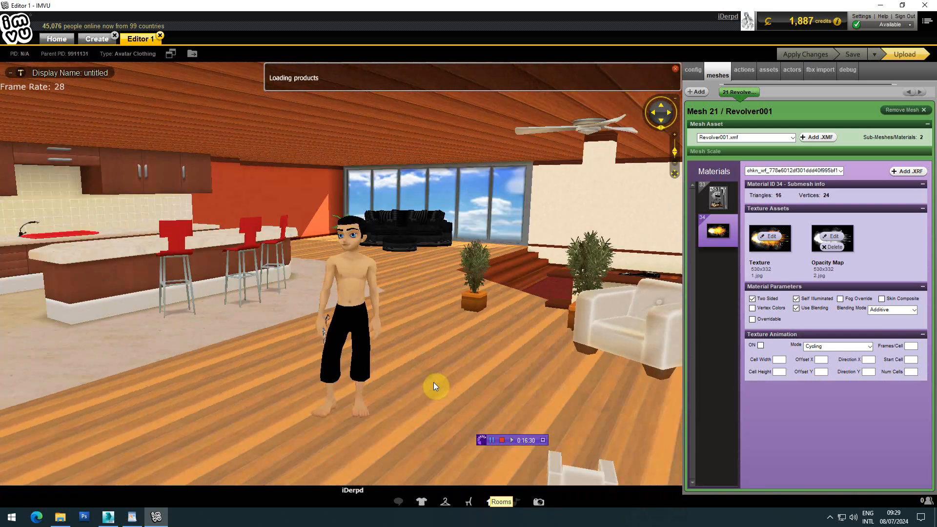
drag(433, 382, 437, 335)
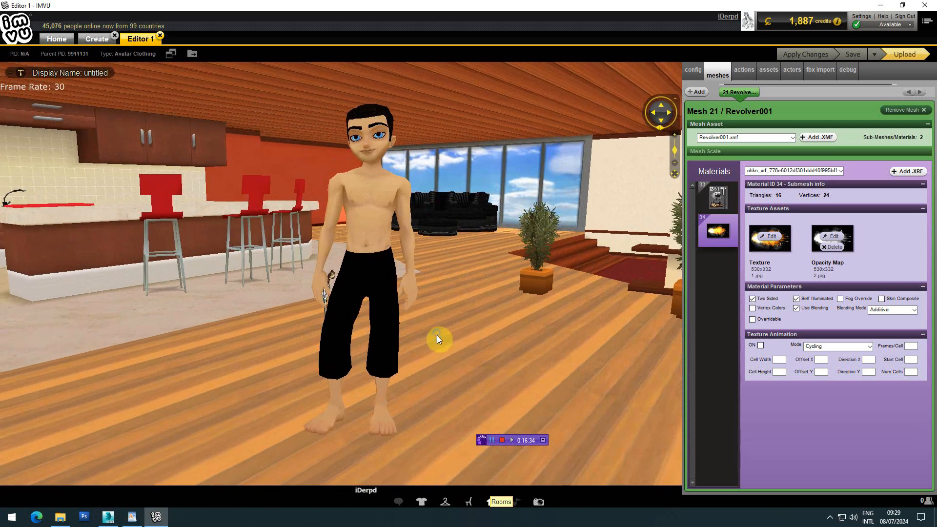
- Add an action to the product and set its trigger to draw&fire
click(744, 71)
click(741, 136)
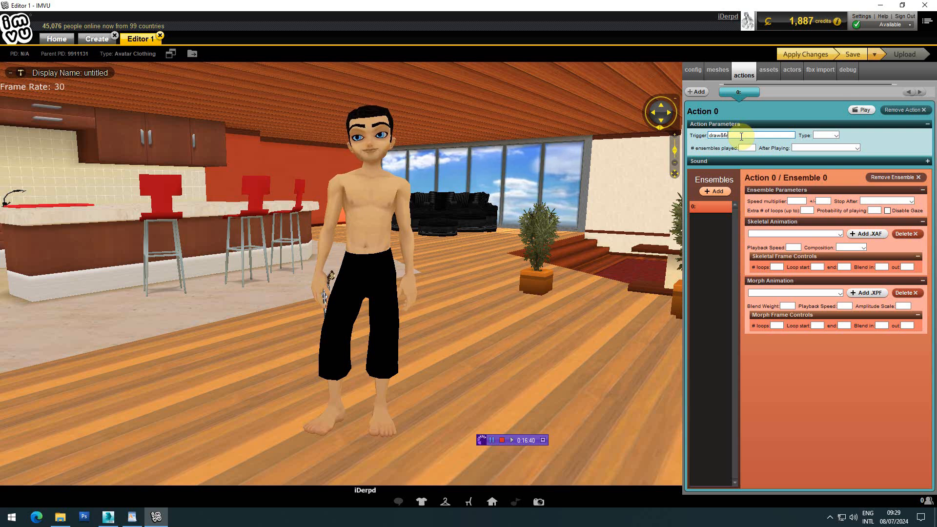
drag(734, 135, 676, 143)
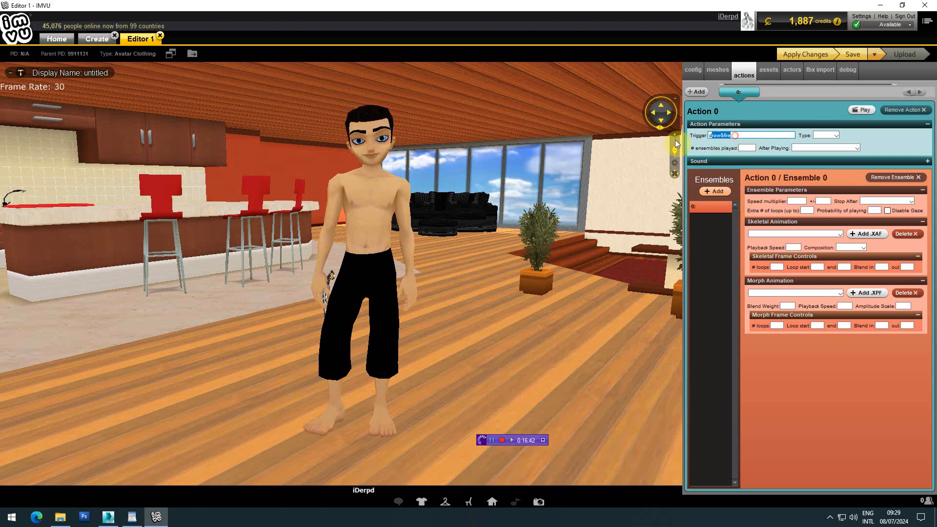
- Import Draw&Fire001.xpf from the Exported folder and set it as the ensemble's morph animation
click(868, 293)
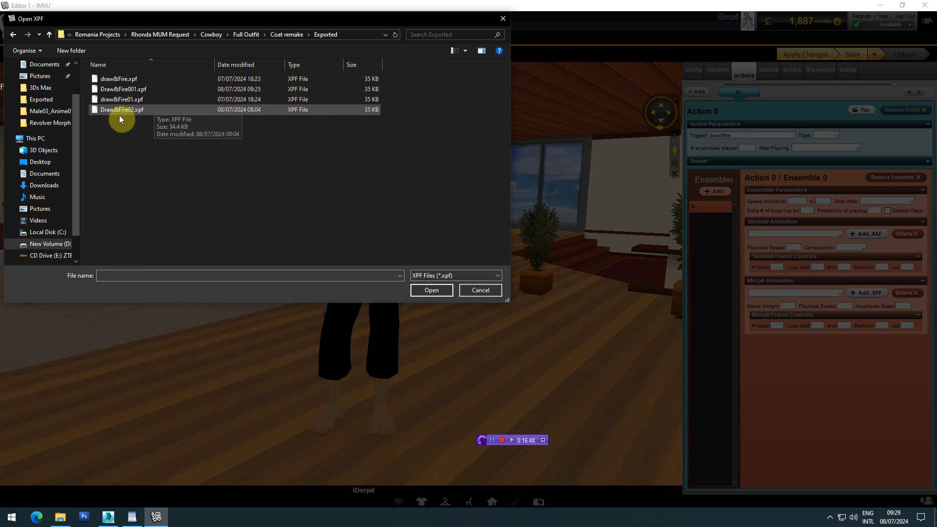
double_click(125, 91)
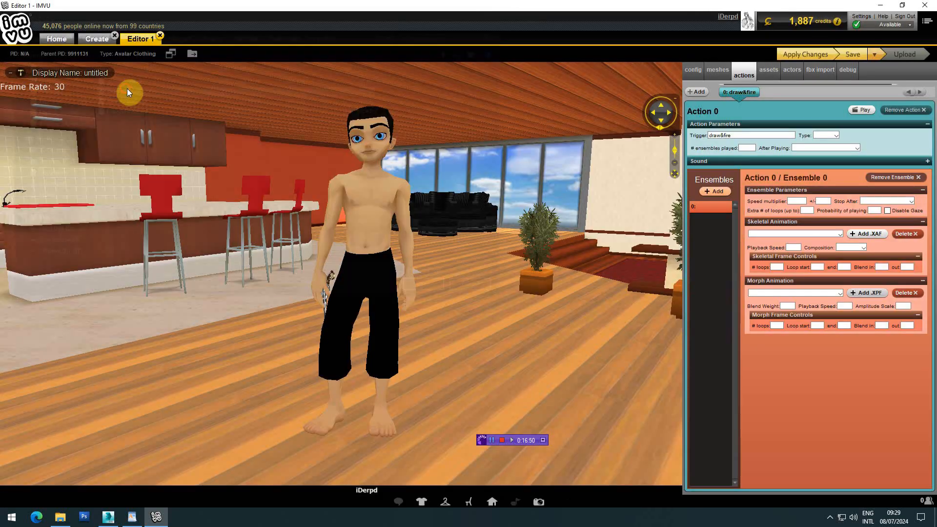
click(838, 293)
click(835, 294)
click(832, 293)
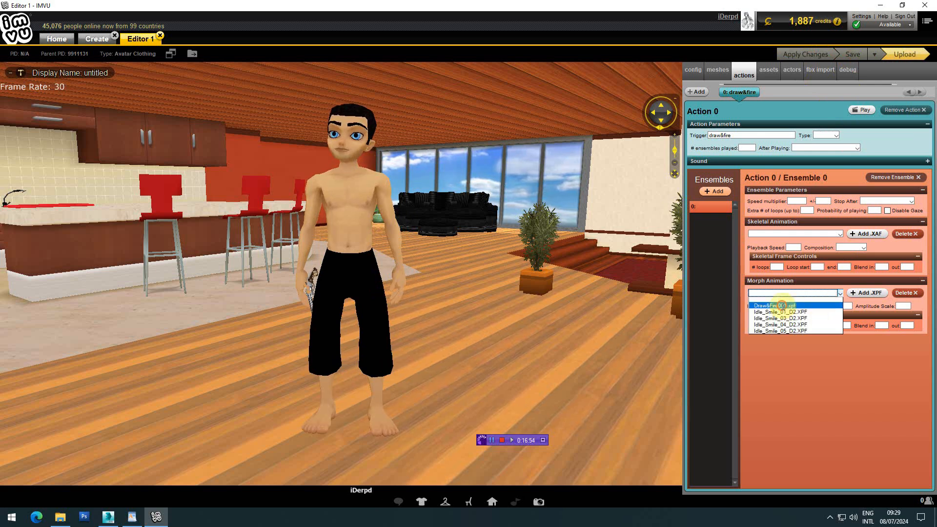
click(781, 305)
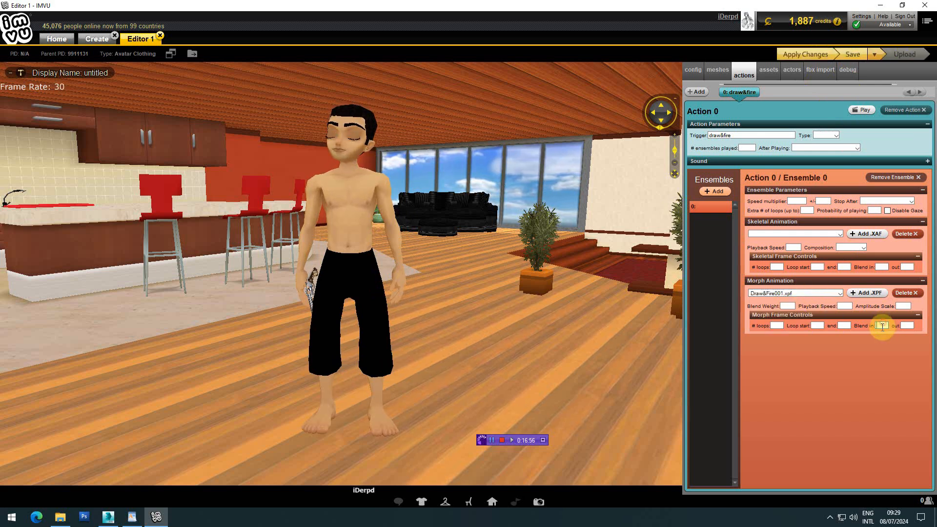
- Set morph blend in and out to 5, skeletal composition to Replace and ensembles played to 1, and save the product
click(906, 325)
text(5)
click(851, 247)
click(845, 267)
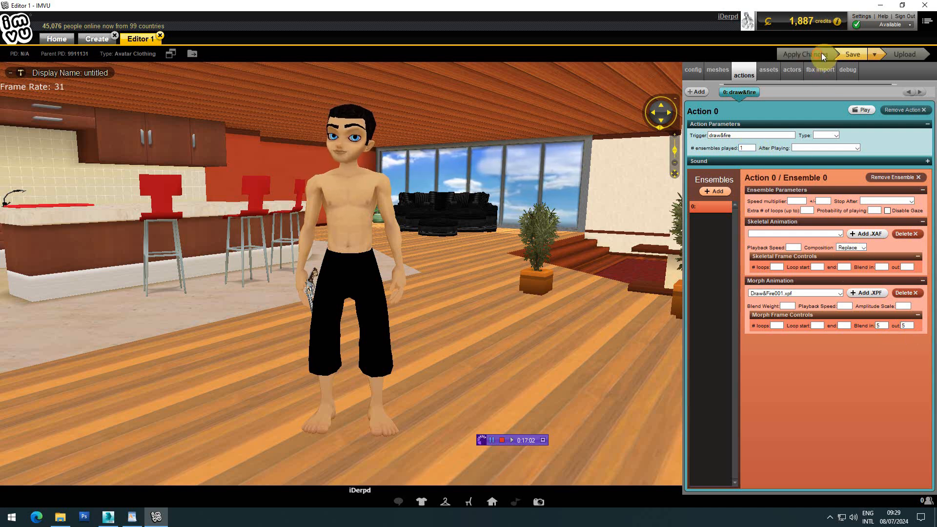
click(841, 50)
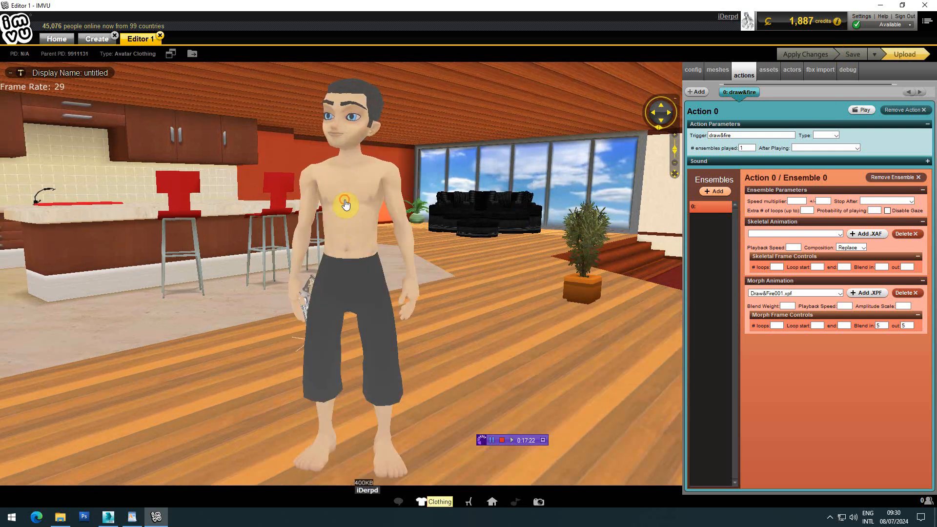
- Put the avatar into one of the 99999+ MALE POSES through its trigger list and view the revolver beside the hip up close
click(345, 204)
drag(398, 213, 160, 166)
click(161, 214)
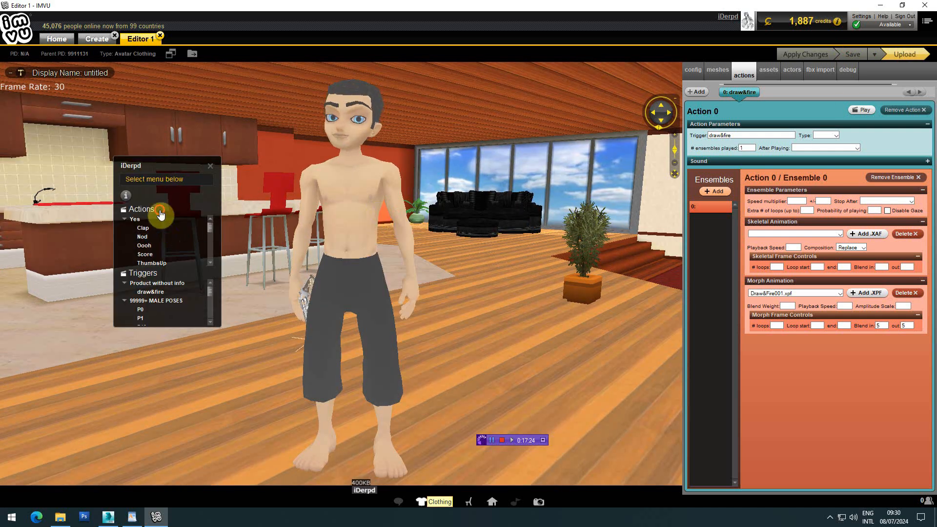
click(147, 210)
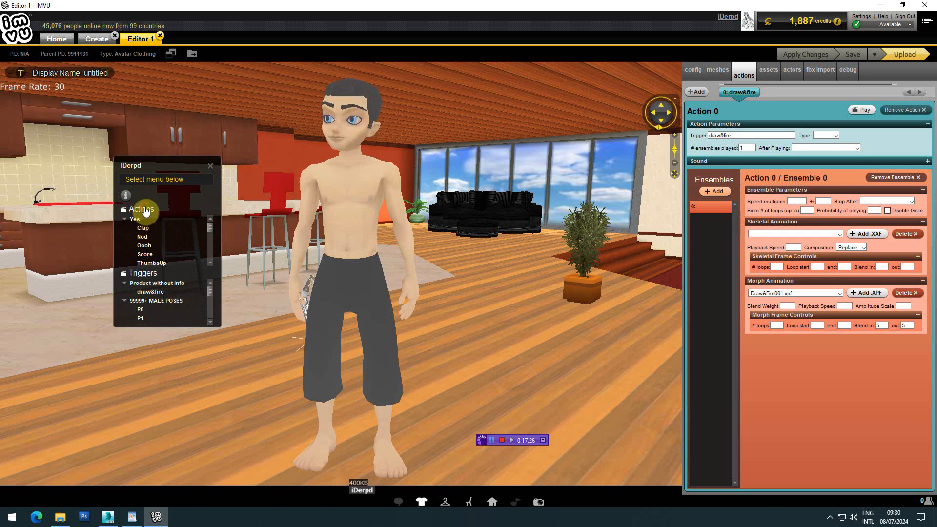
click(146, 210)
click(156, 232)
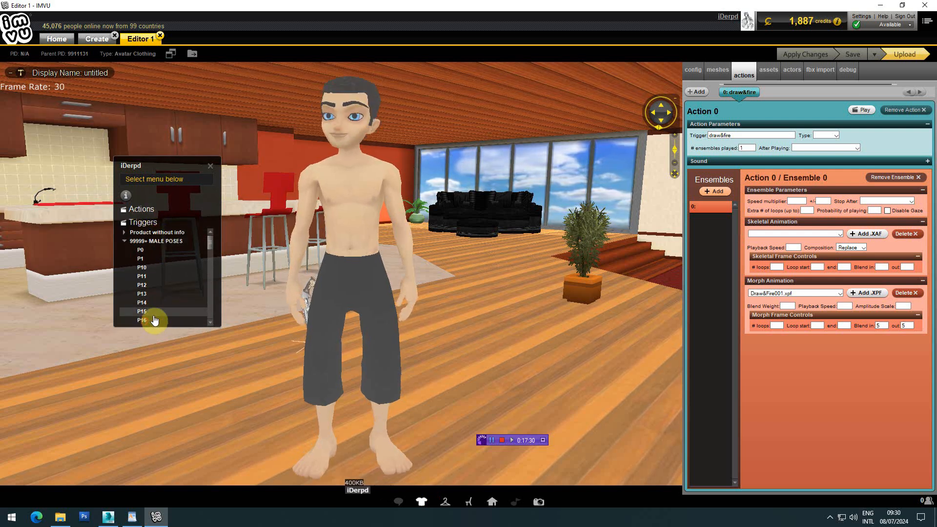
scroll(188, 272, down, 2)
click(140, 298)
drag(224, 322, 555, 361)
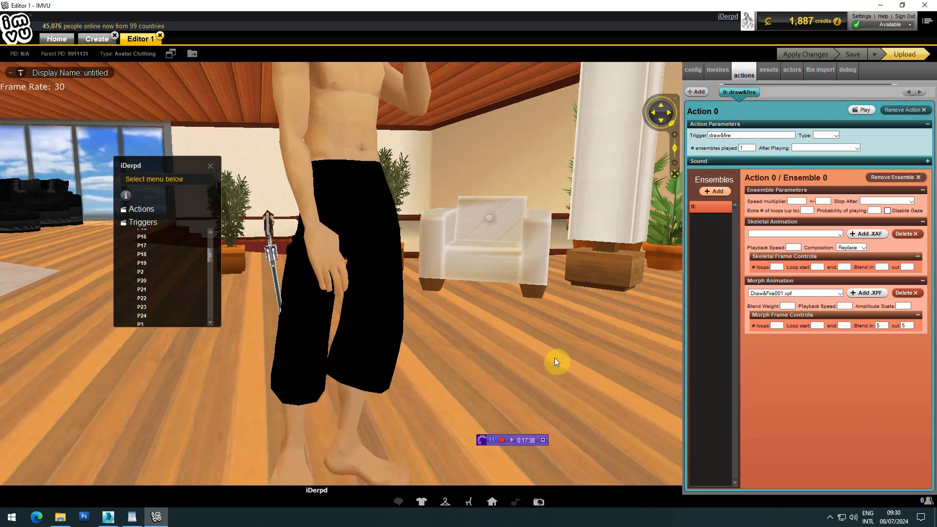
- Play the draw&fire action and replay it from a wider angle to check the revolver's morph animation
click(860, 111)
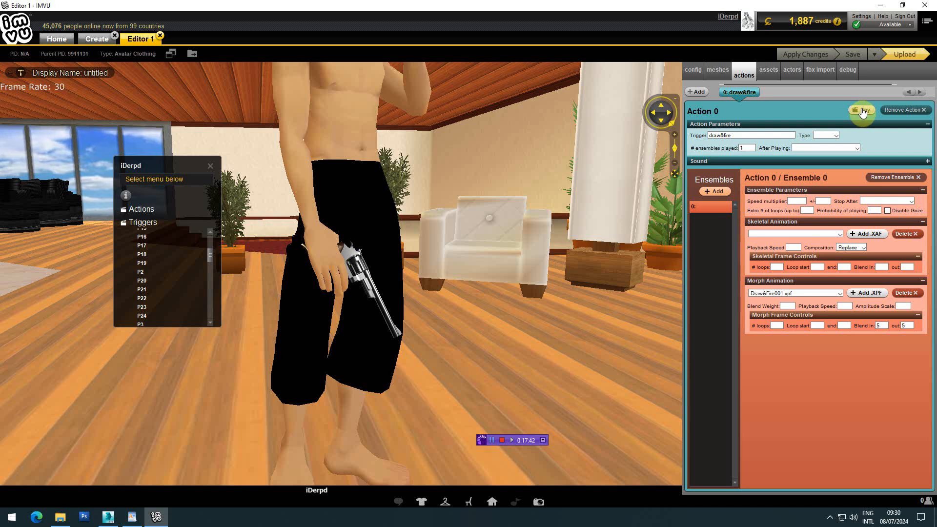
drag(575, 277, 513, 328)
click(862, 111)
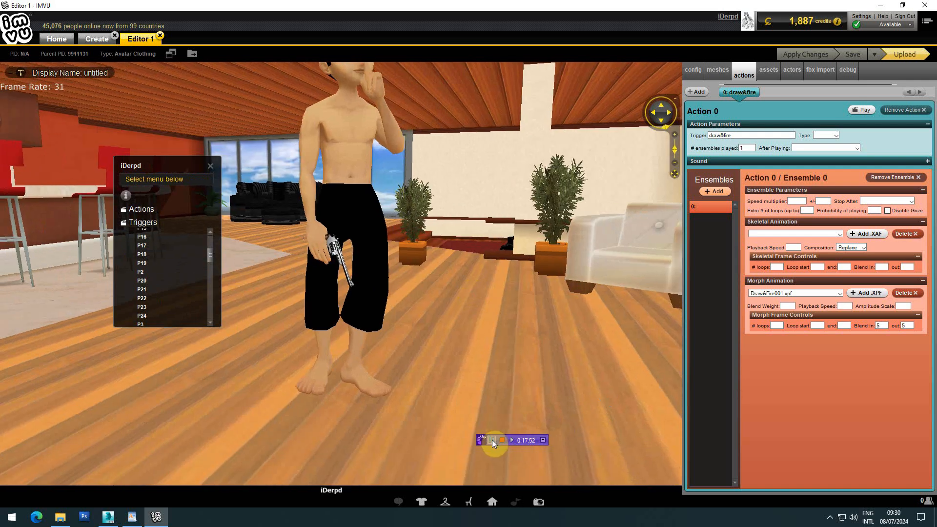